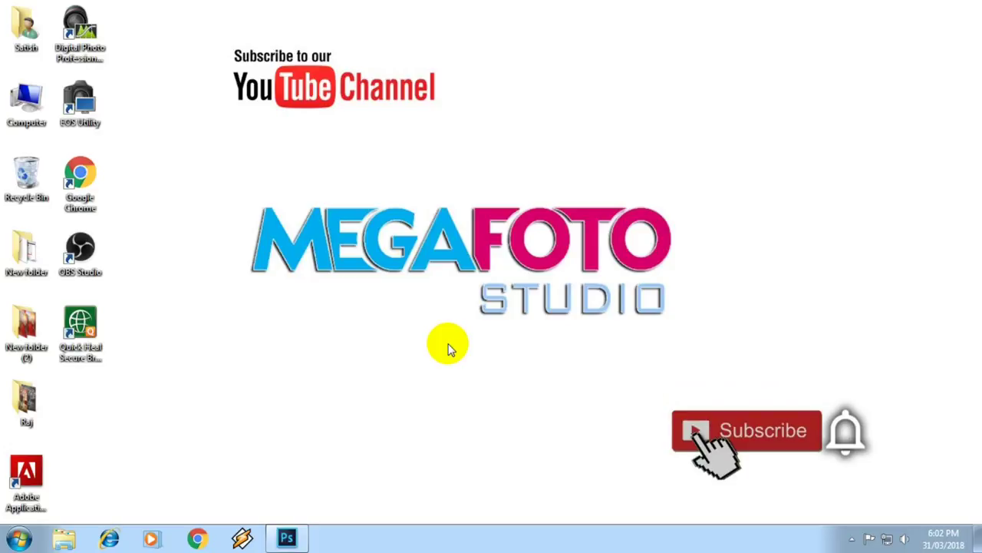
Step: Restore the empty Photoshop window from the taskbar
left_click(291, 534)
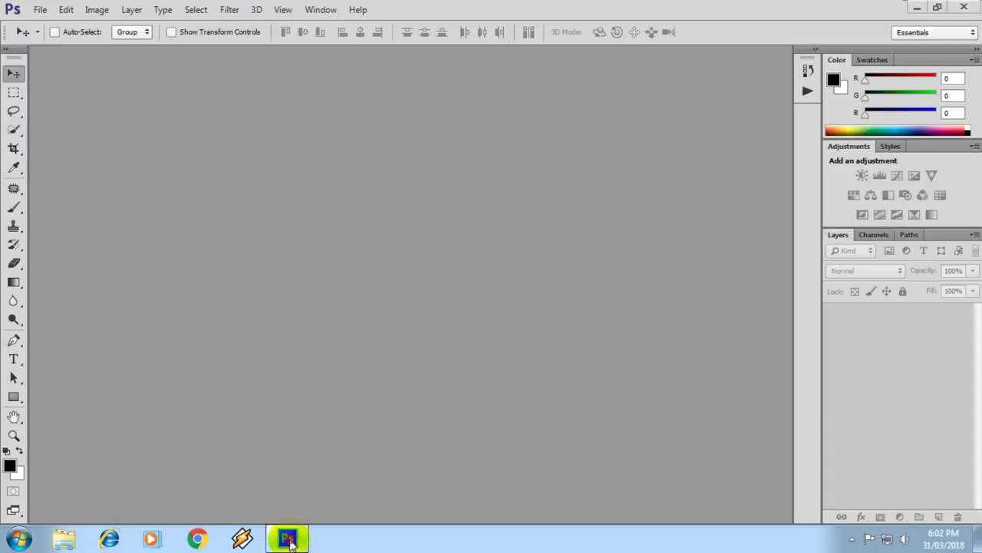
Step: Launch Adobe Bridge from Photoshop's File > Browse in Bridge command
left_click(290, 542)
left_click(287, 539)
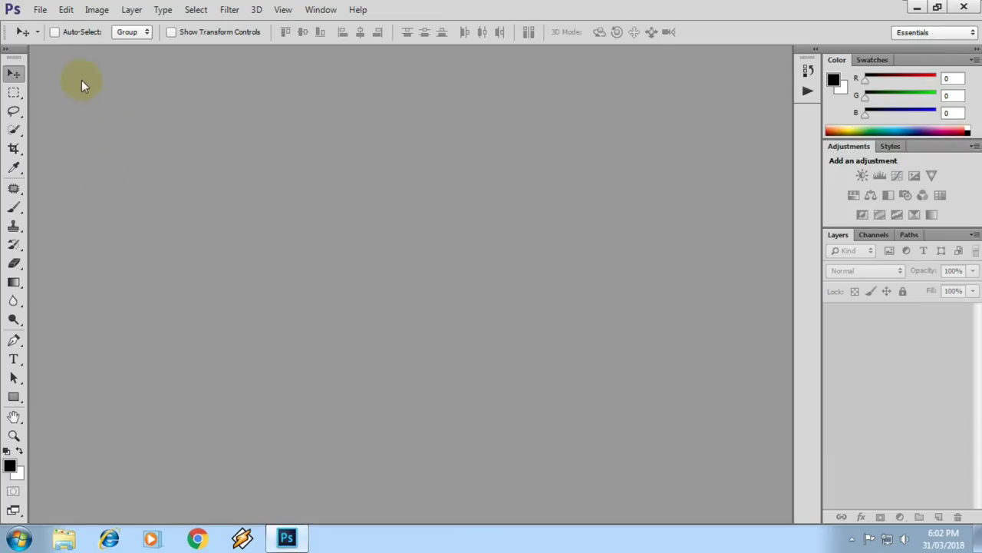
left_click(38, 11)
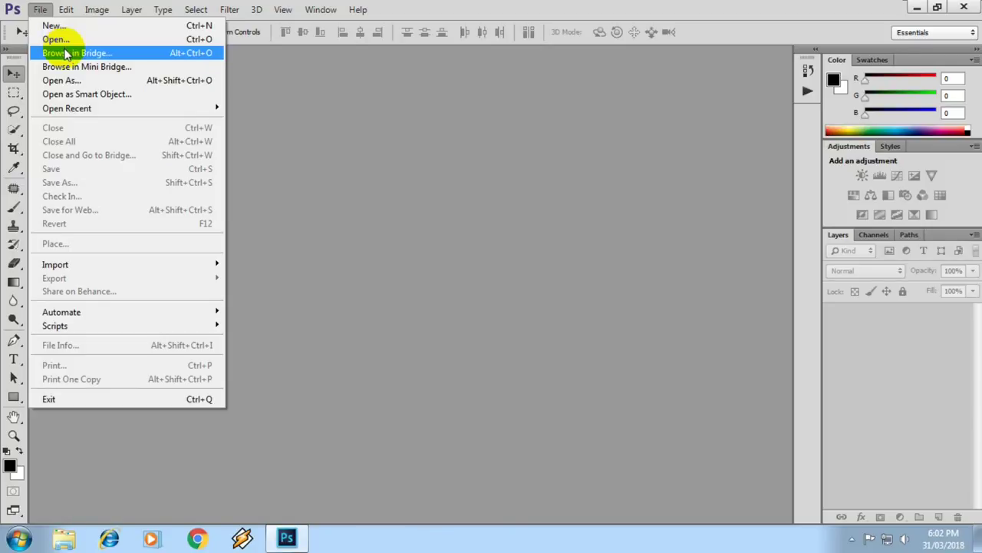
left_click(66, 54)
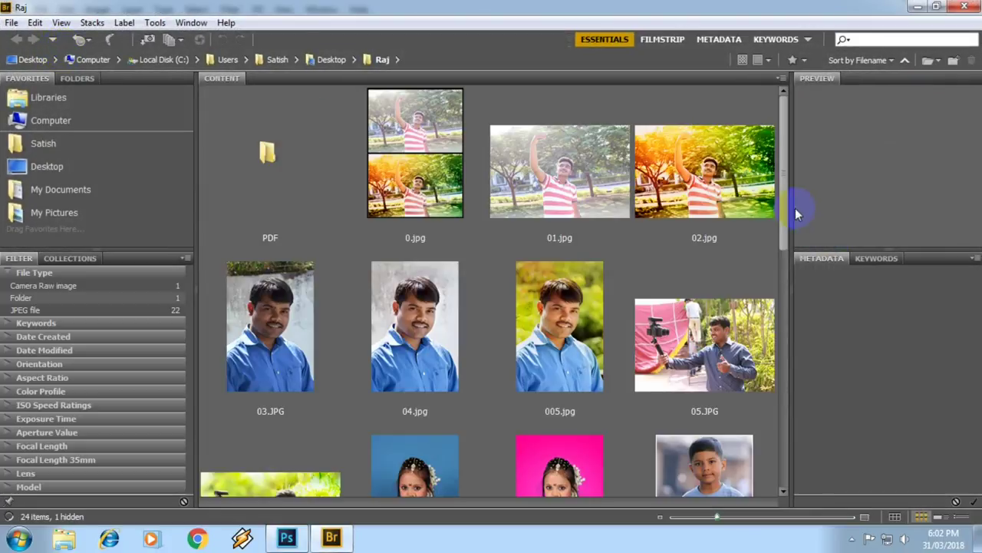
Step: Scroll the Raj folder, select IMG_02703.CR2, and relaunch Browse in Bridge from Photoshop
left_click_drag(782, 165, 780, 407)
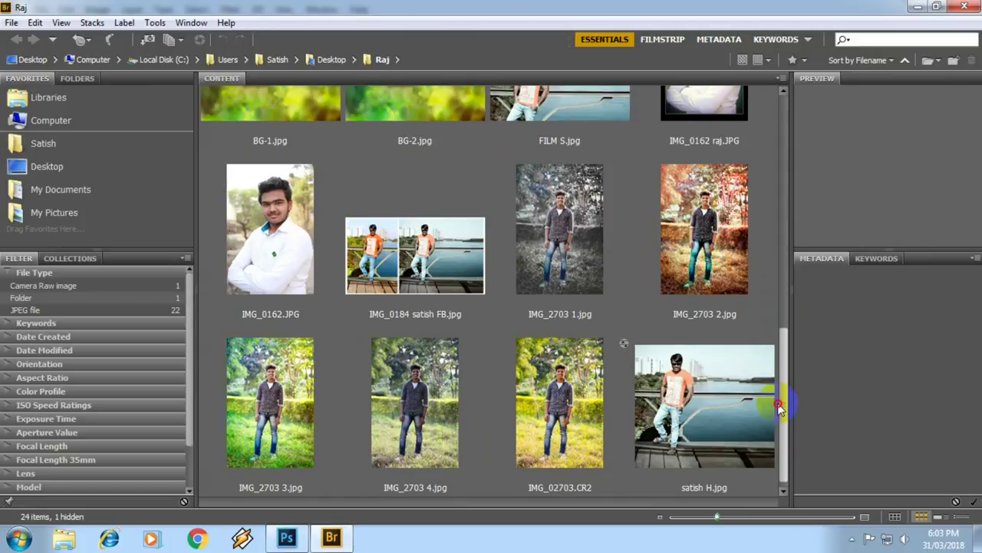
left_click_drag(780, 407, 784, 402)
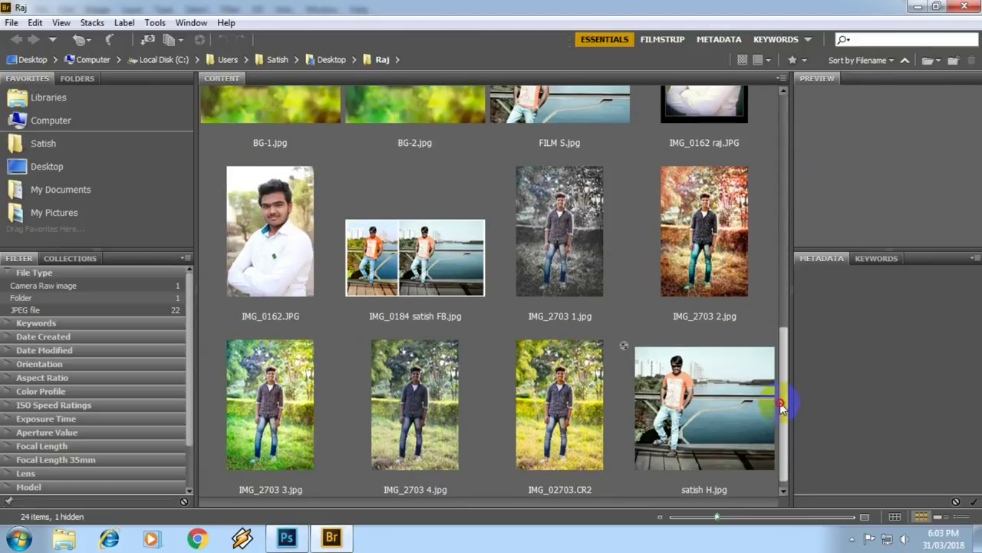
left_click(568, 390)
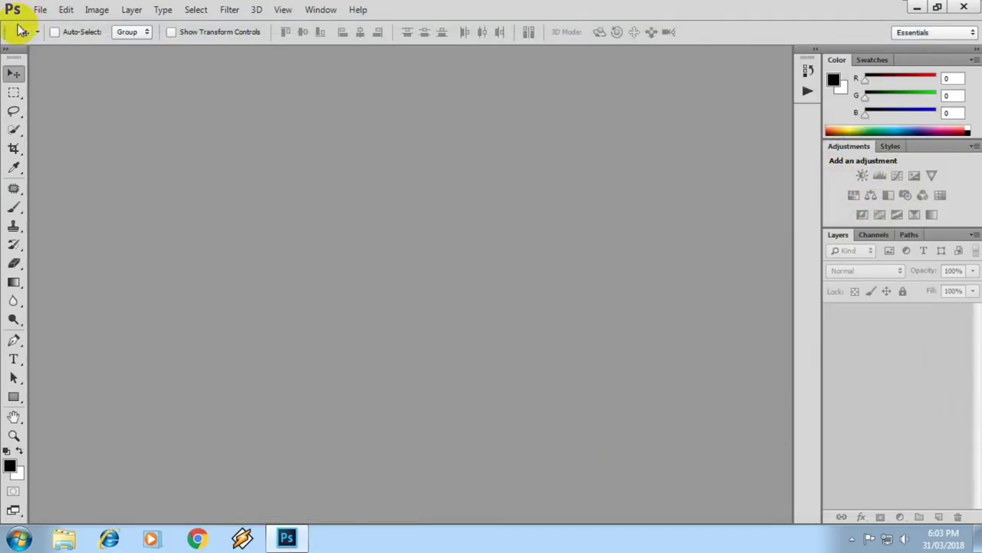
left_click(38, 9)
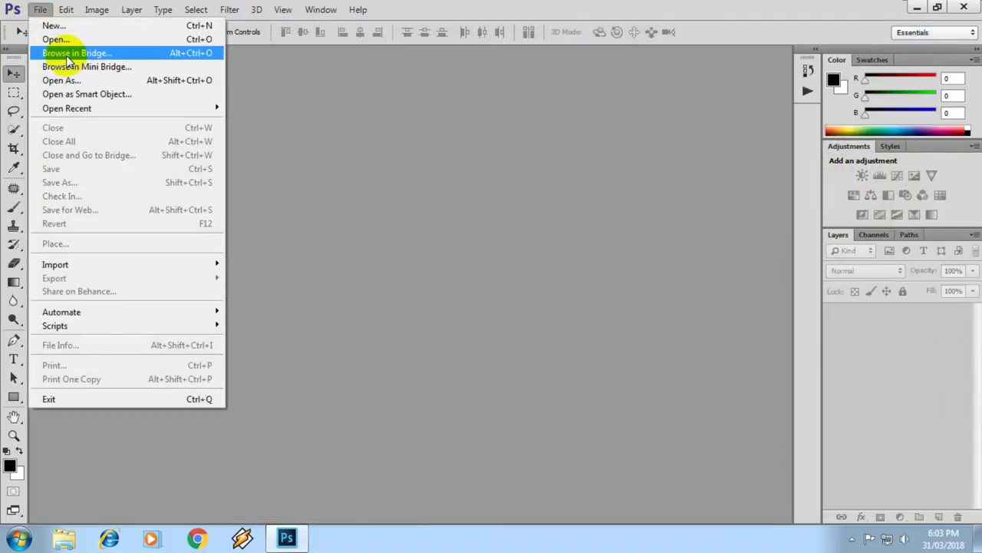
left_click(66, 54)
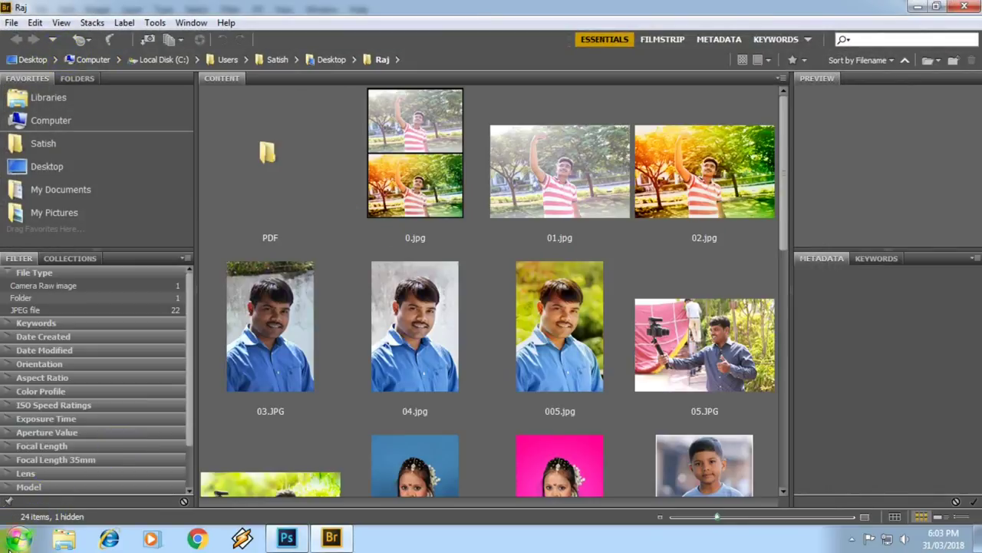
Step: Glance at the Windows program list, then select the 03.JPG portrait in Bridge
left_click(19, 538)
left_click(104, 472)
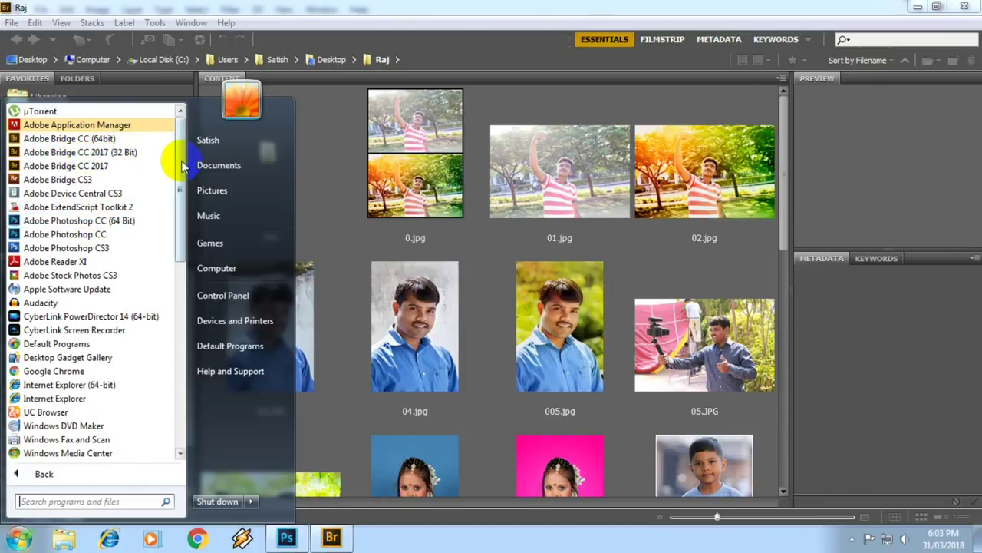
left_click(469, 15)
left_click(280, 346)
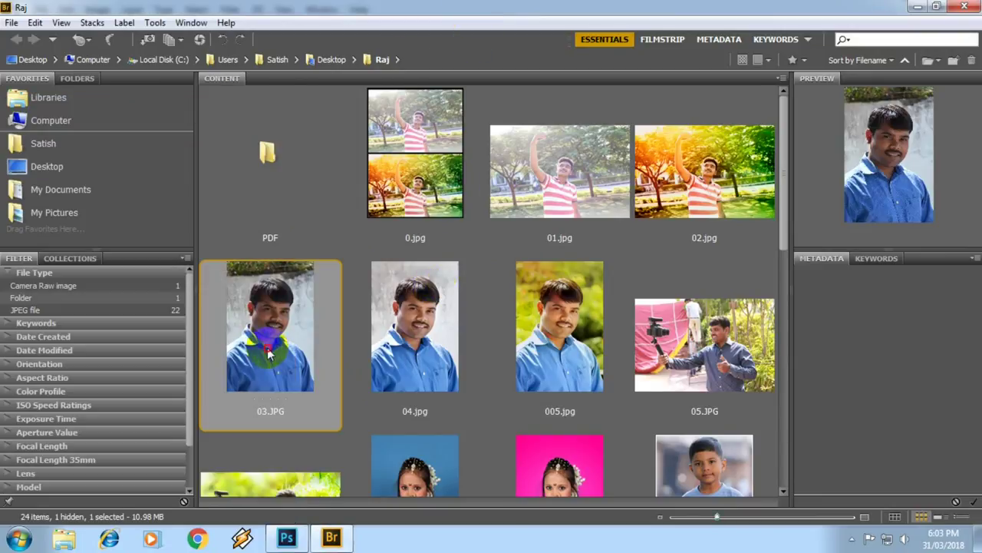
Step: Page through the Raj photos in full-screen preview, then select IMG_02703.CR2
key("space")
key("Right")
key("Right")
key("Right")
key("Right")
key("Right")
key("Right")
key("Right")
key("Right")
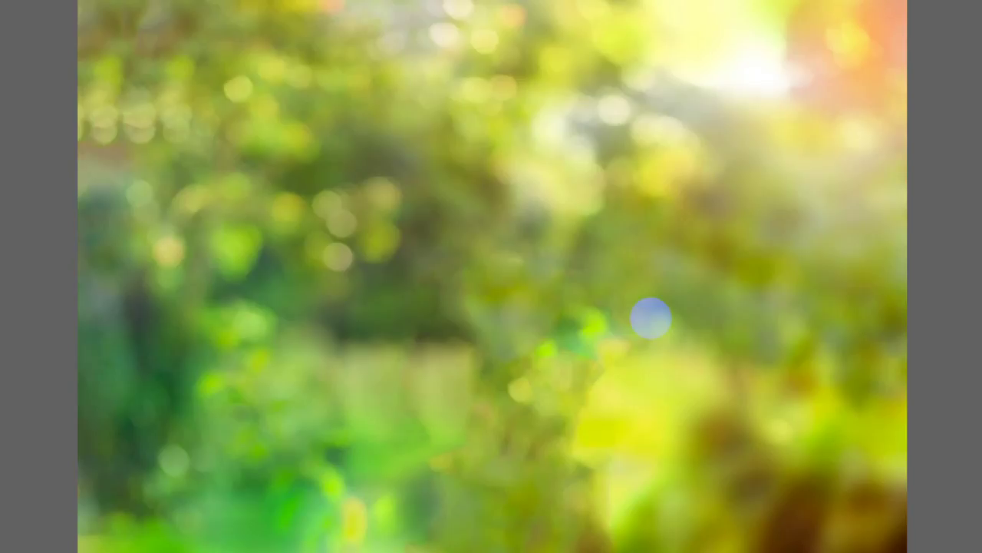
key("Right")
key("Right")
key("Right")
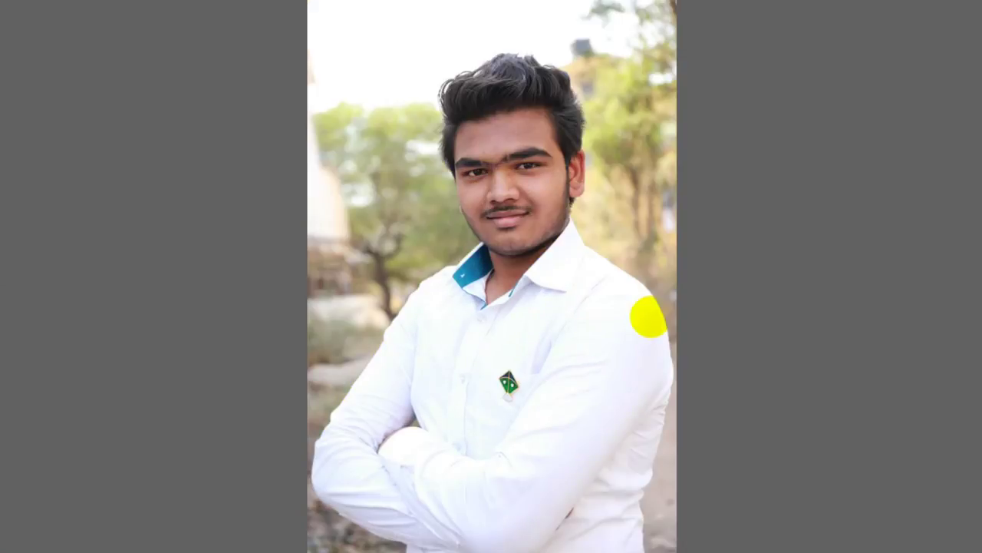
key("Right")
key("Right")
key("Right")
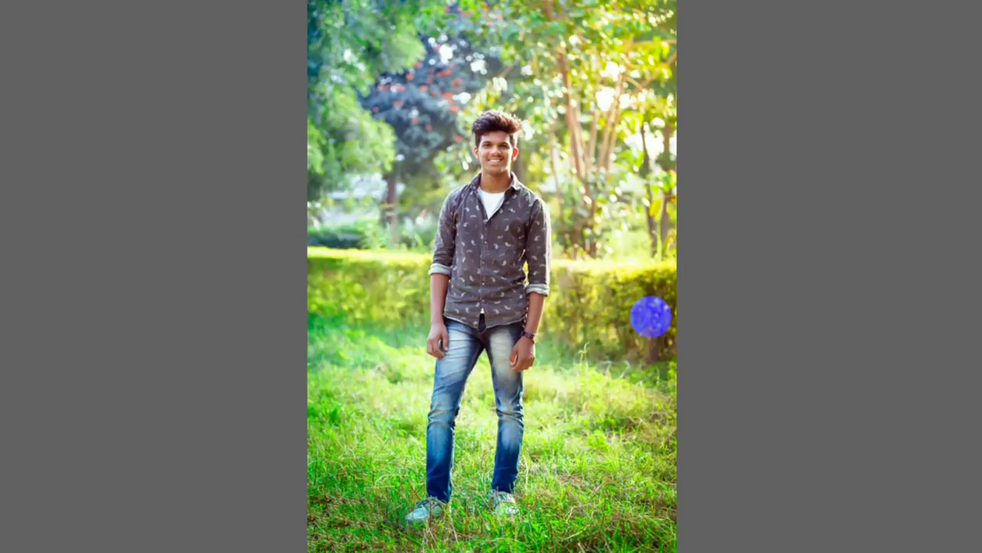
key("Right")
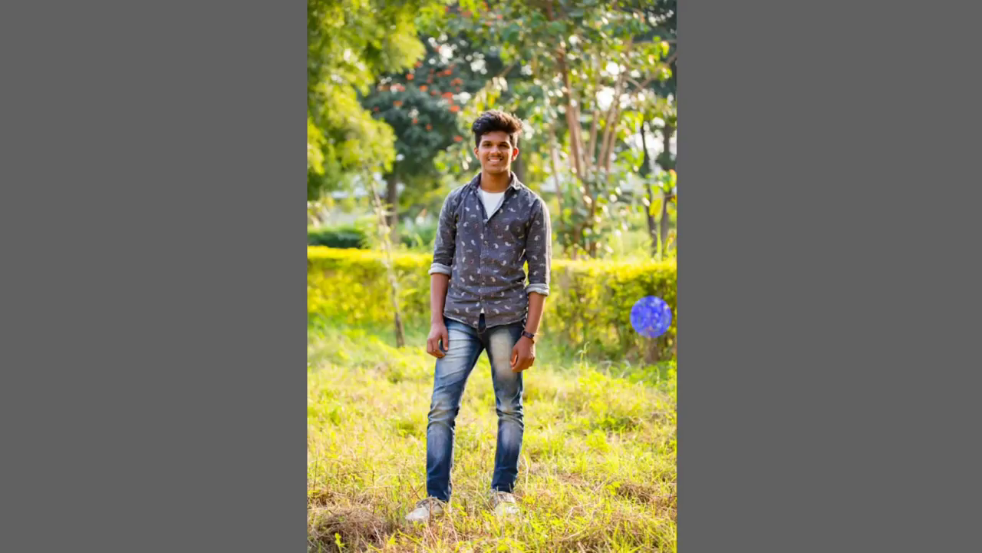
key("Right")
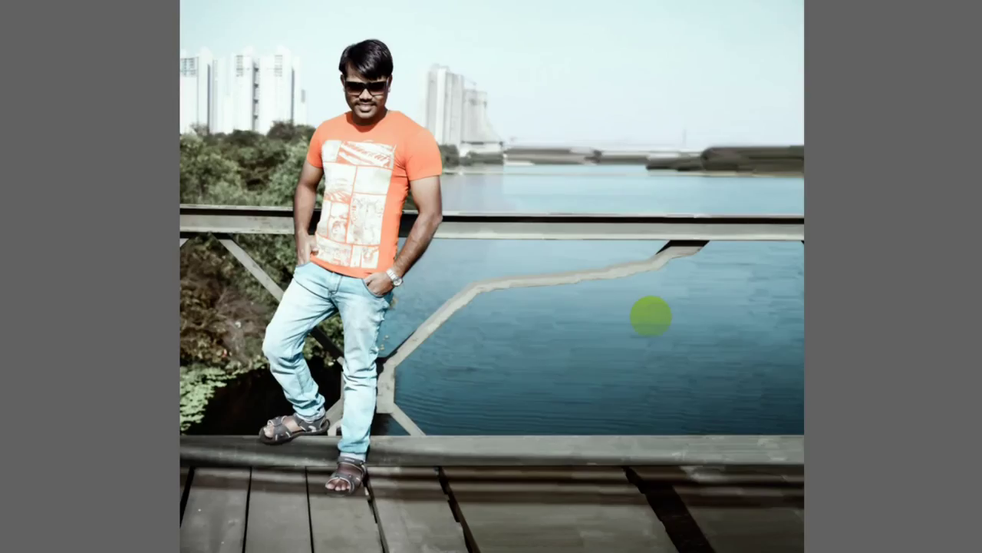
key("space")
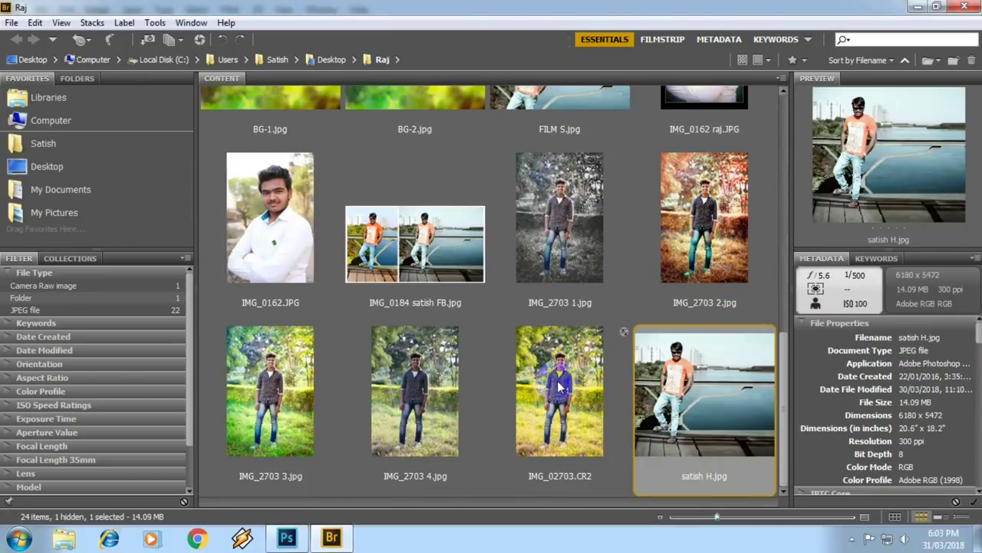
left_click(568, 384)
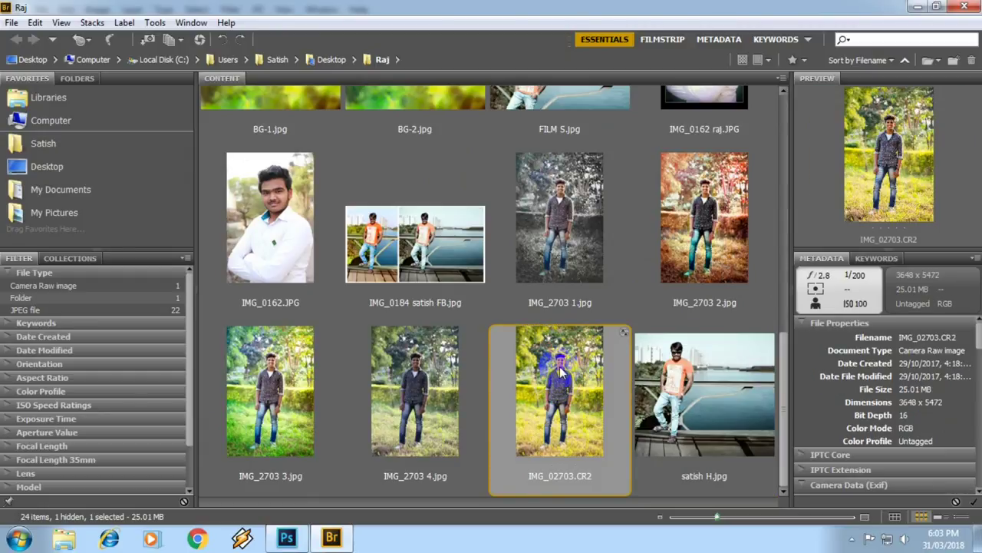
Step: Open IMG_02703.CR2 in Camera Raw, zoom to the face, and apply Camera Raw Defaults
right_click(545, 350)
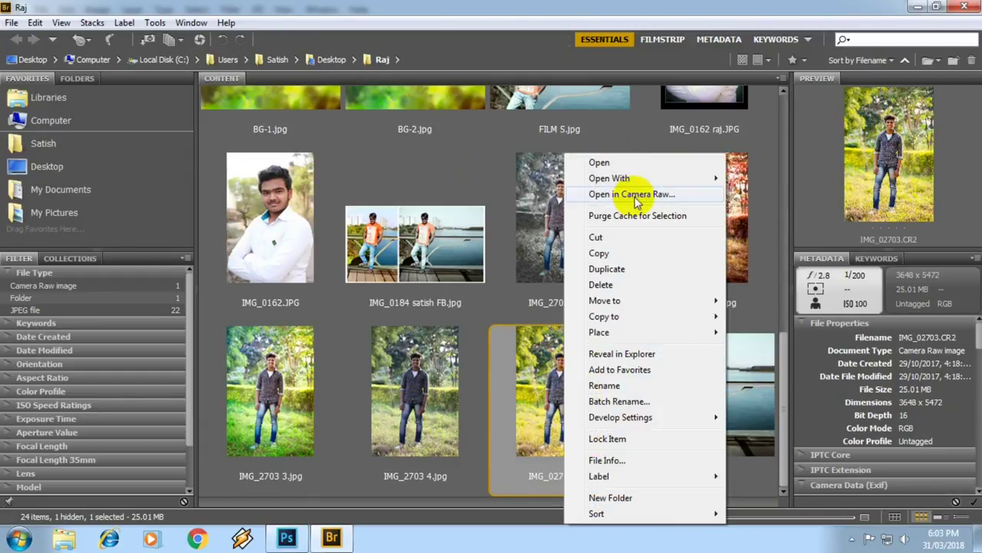
left_click(635, 194)
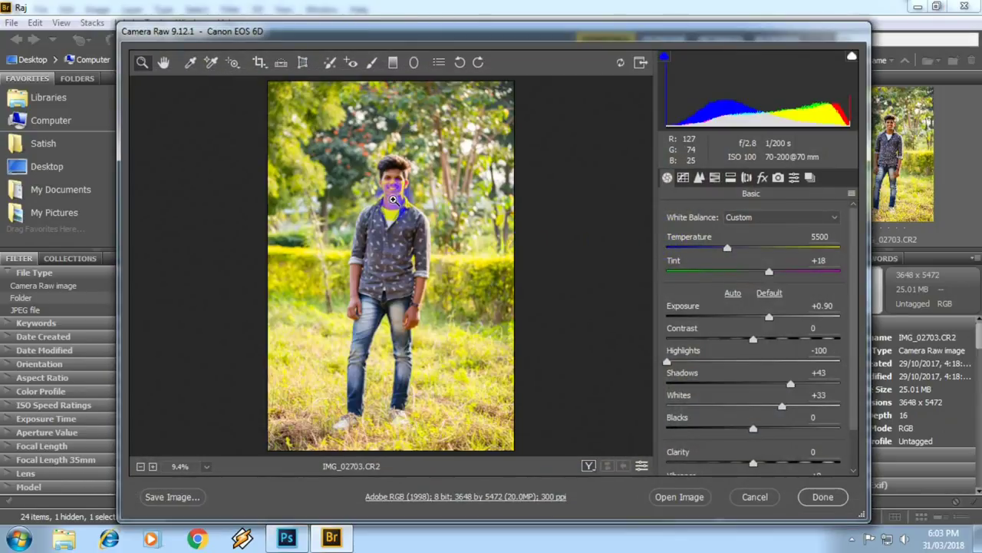
left_click(393, 199)
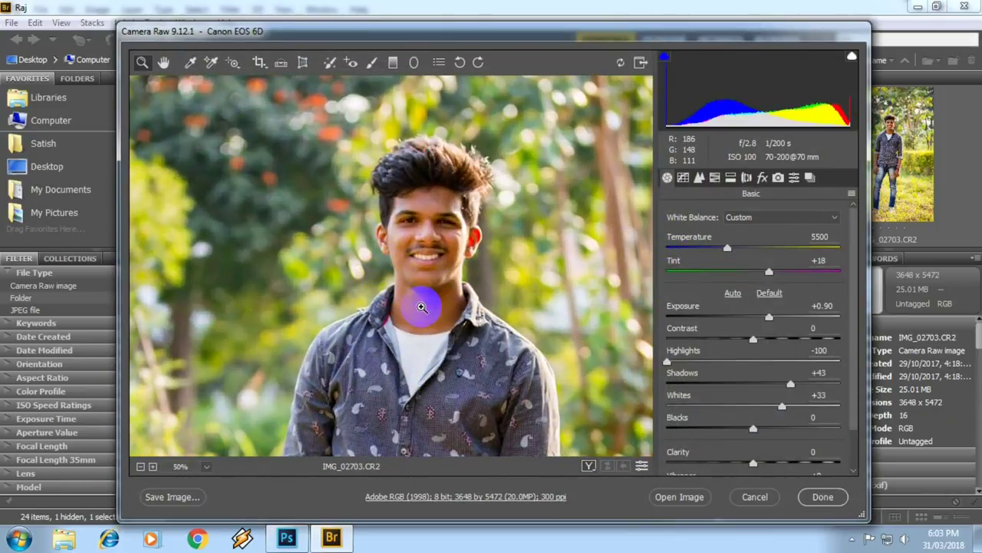
left_click(422, 307)
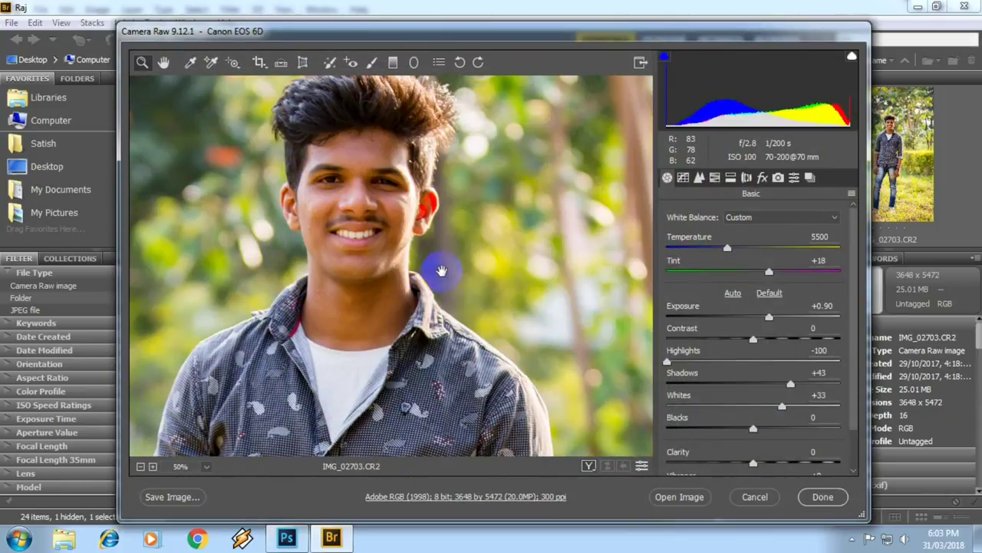
left_click(852, 194)
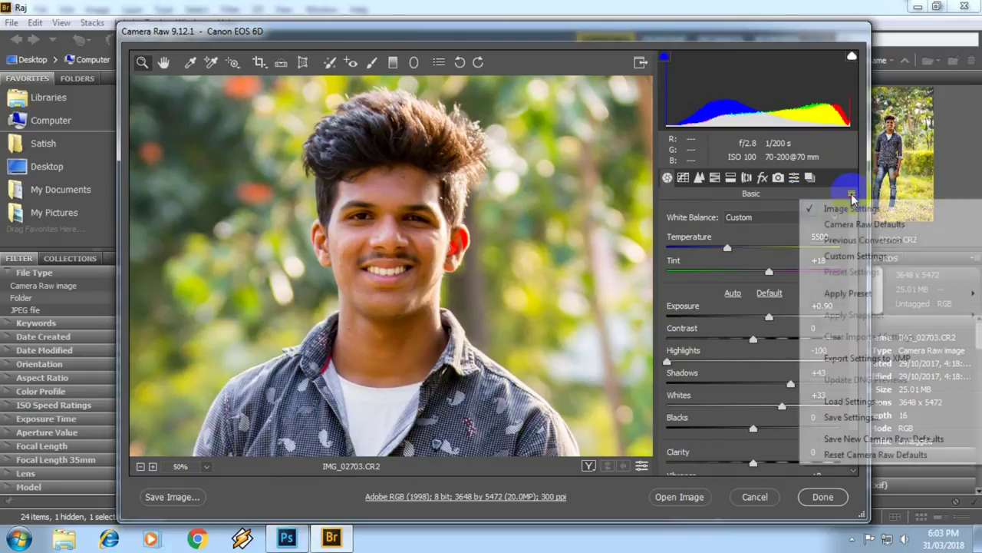
left_click(850, 226)
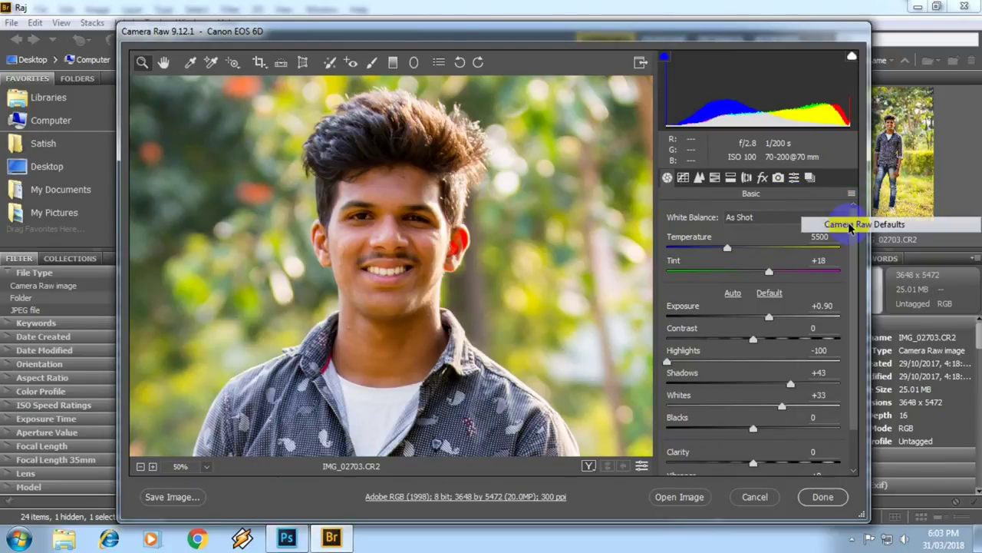
mouse_move(590, 272)
left_mouse_down()
mouse_move(461, 92)
mouse_move(449, 315)
left_mouse_up()
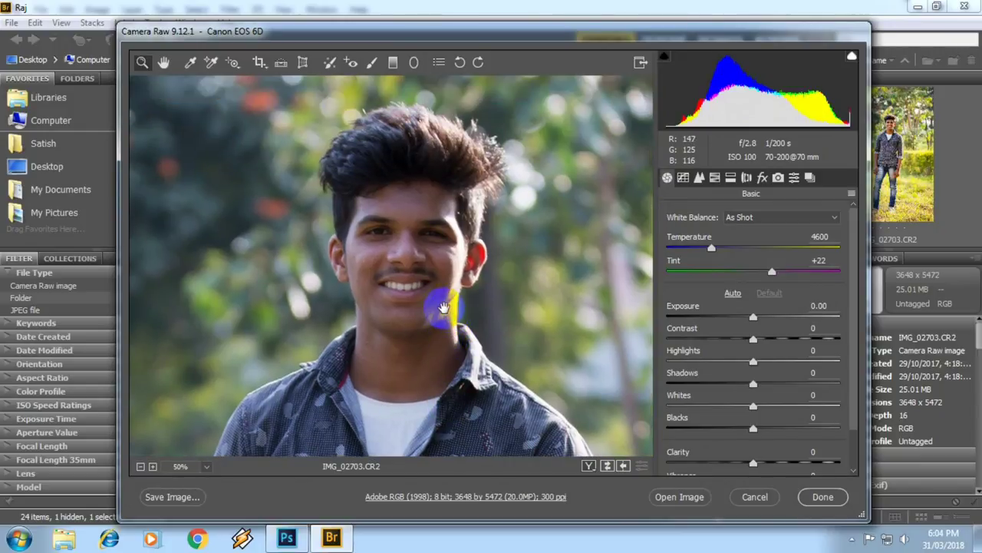
Step: Zoom to 200% and pan across the eyes, ear, nose, mouth and chin
scroll(403, 307, "up", 2)
scroll(353, 224, "up", 1)
mouse_move(353, 225)
left_mouse_down()
mouse_move(401, 325)
mouse_move(401, 355)
mouse_move(361, 300)
mouse_move(450, 86)
mouse_move(417, 73)
mouse_move(149, 394)
mouse_move(524, 308)
left_mouse_up()
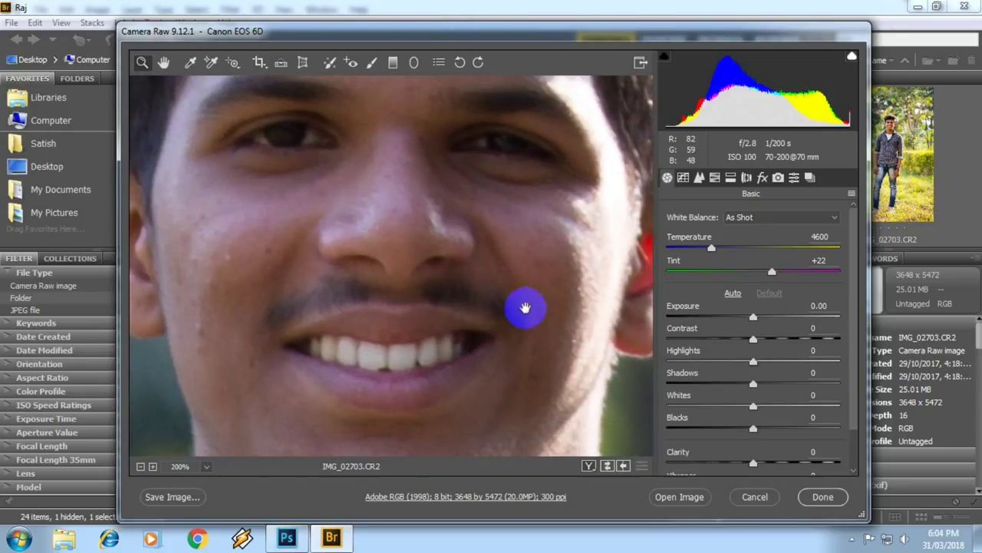
left_click_drag(395, 304, 486, 318)
left_click_drag(436, 279, 462, 359)
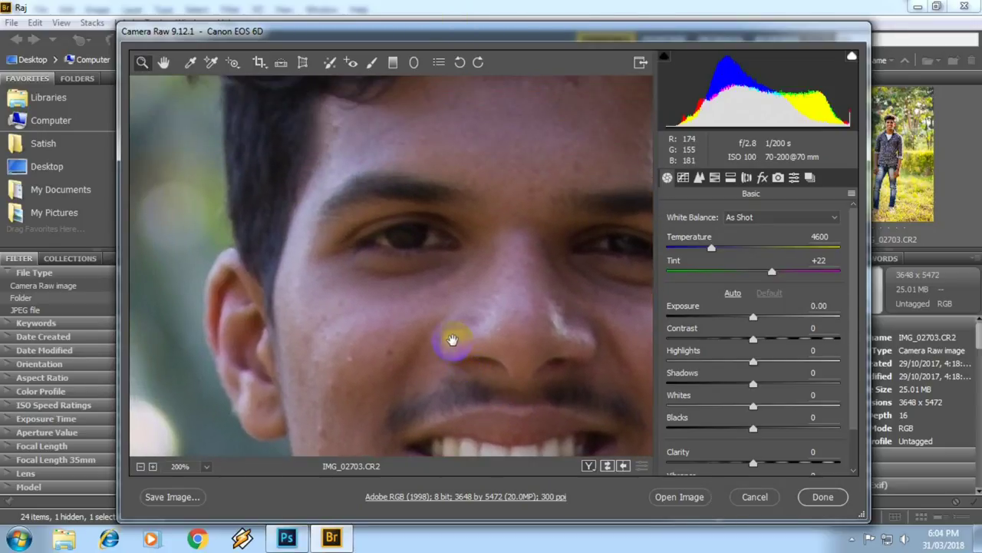
mouse_move(386, 324)
left_mouse_down()
mouse_move(391, 176)
mouse_move(337, 259)
mouse_move(401, 265)
mouse_move(383, 336)
mouse_move(406, 325)
mouse_move(357, 287)
mouse_move(358, 176)
mouse_move(410, 272)
mouse_move(403, 399)
left_mouse_up()
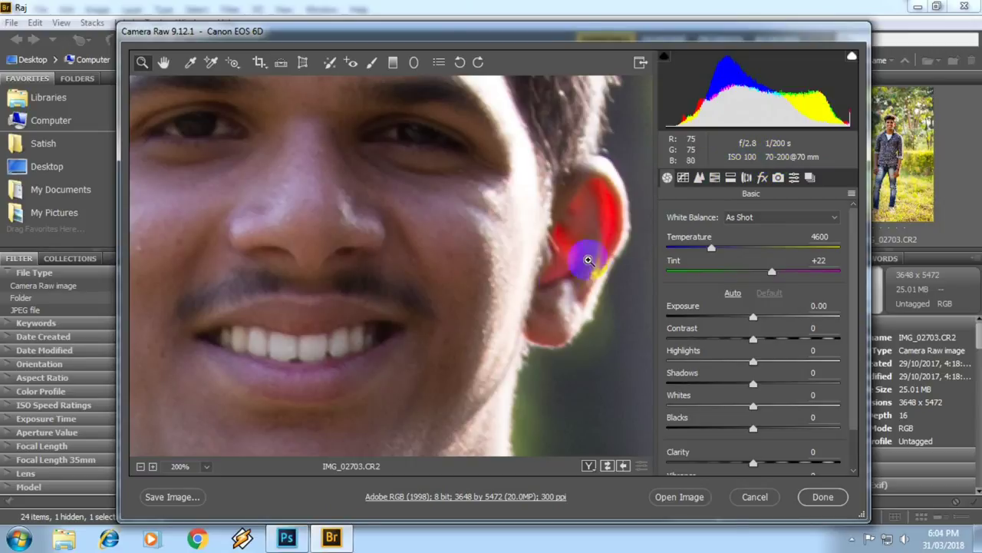
mouse_move(500, 355)
left_mouse_down()
mouse_move(488, 199)
mouse_move(434, 320)
left_mouse_up()
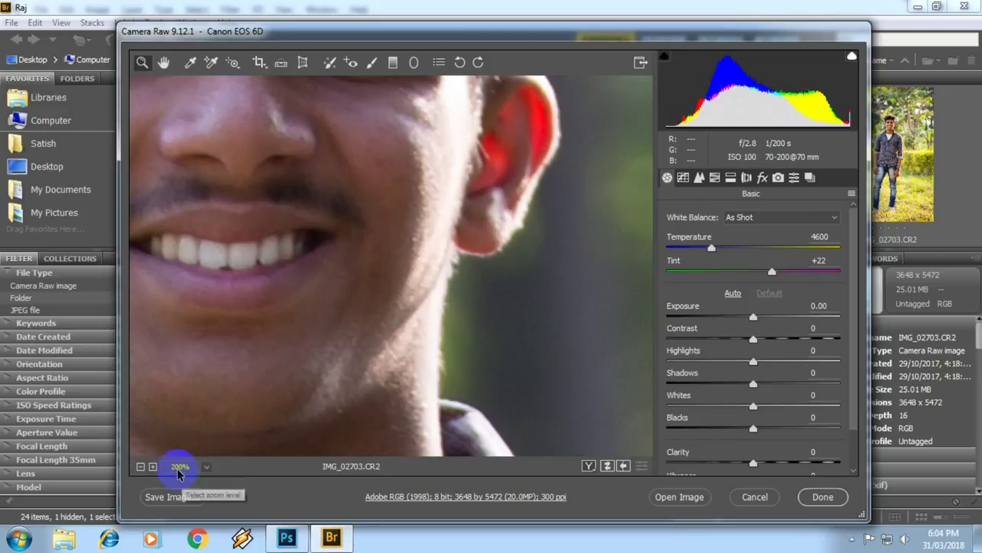
mouse_move(466, 257)
left_mouse_down()
mouse_move(461, 201)
mouse_move(478, 263)
mouse_move(434, 340)
mouse_move(458, 296)
mouse_move(471, 94)
mouse_move(506, 268)
mouse_move(469, 254)
mouse_move(412, 274)
mouse_move(465, 148)
mouse_move(494, 301)
left_mouse_up()
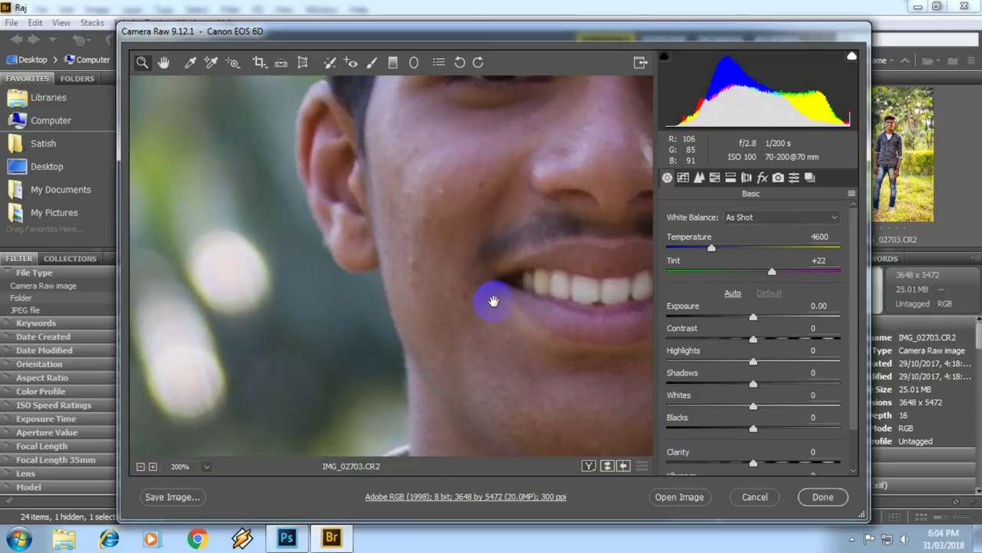
Step: Add luminance noise reduction on the Detail tab and check the face, then the full photo
left_click(699, 177)
left_click_drag(671, 358, 684, 357)
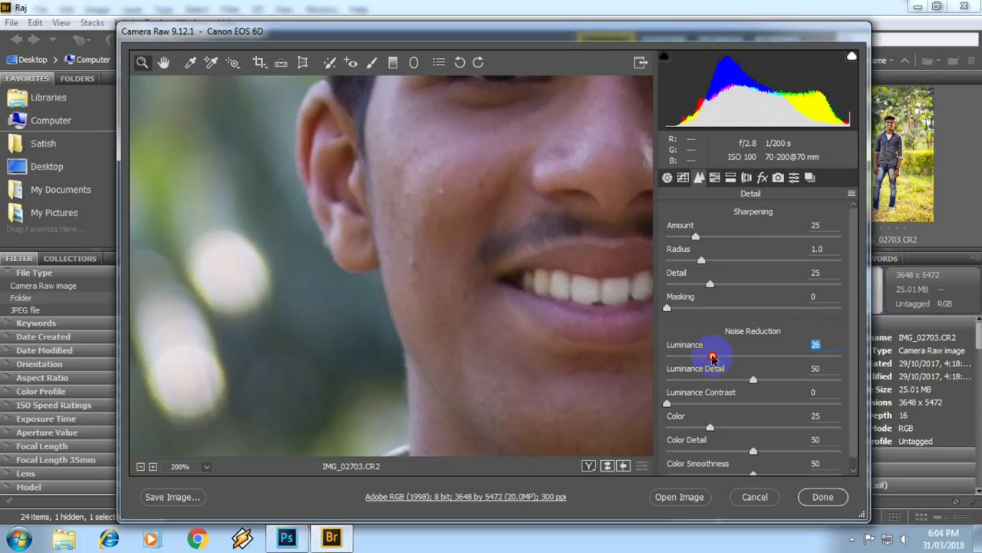
left_click_drag(482, 328, 285, 245)
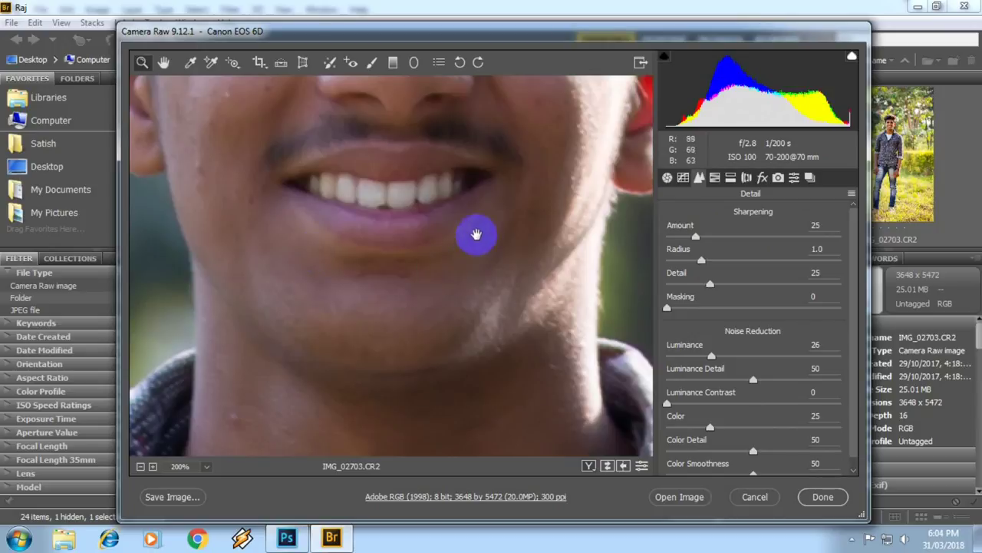
left_click_drag(476, 234, 434, 333)
left_click_drag(443, 300, 526, 279)
mouse_move(434, 289)
left_mouse_down()
mouse_move(467, 302)
mouse_move(465, 178)
mouse_move(392, 351)
left_mouse_up()
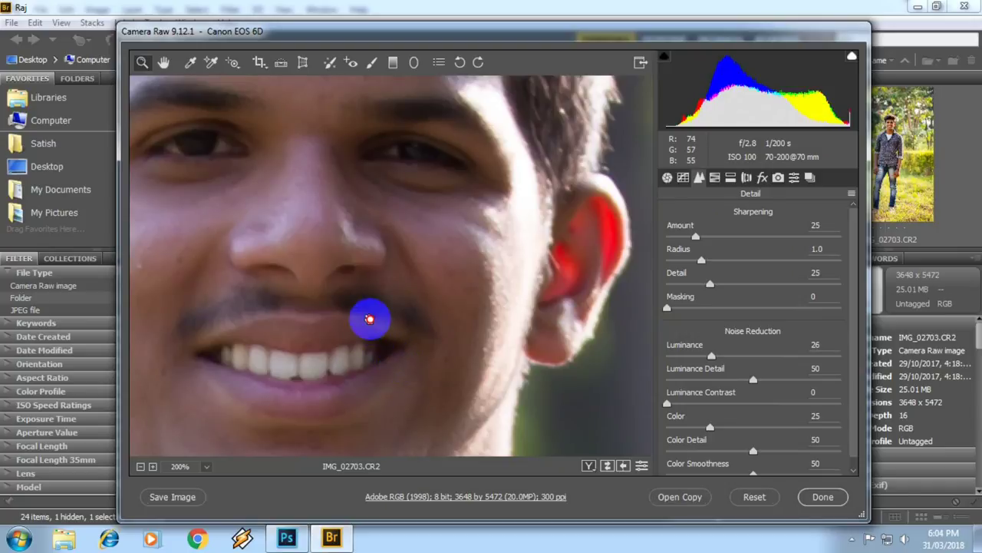
key("ctrl+minus")
key("ctrl+minus")
key("ctrl+minus")
key("ctrl+minus")
key("ctrl+minus")
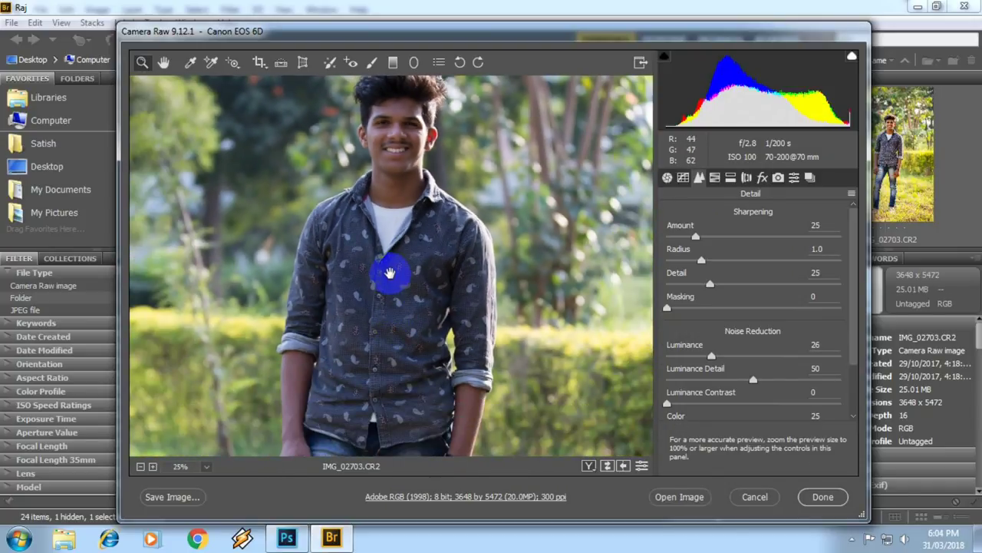
key("ctrl+minus")
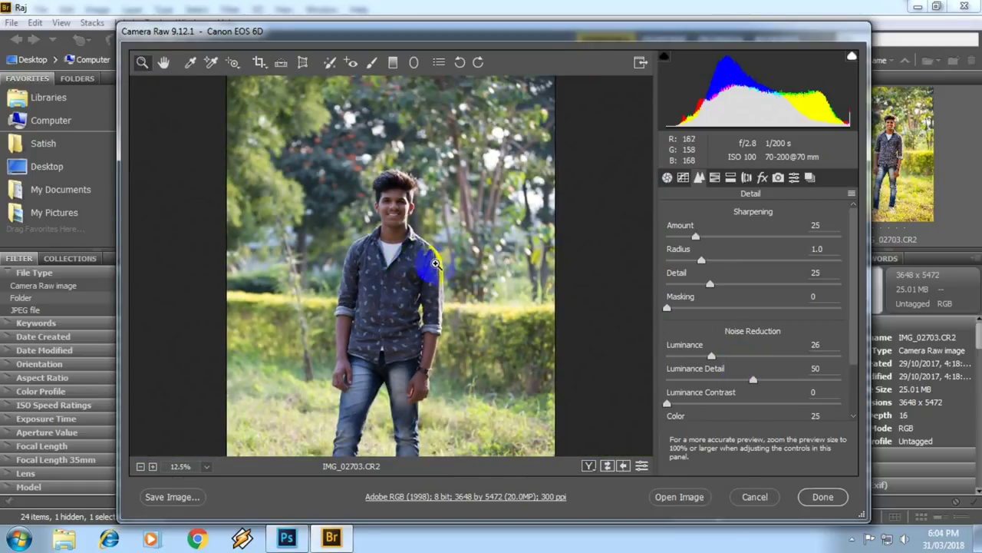
Step: Zoom into the cheek, trim luminance noise reduction to 24, and zoom back out
left_click(383, 263)
left_click(351, 213)
left_click(360, 217)
left_click(373, 219)
left_click(395, 284)
left_click(432, 279)
mouse_move(432, 279)
left_mouse_down()
mouse_move(278, 350)
mouse_move(315, 382)
left_mouse_up()
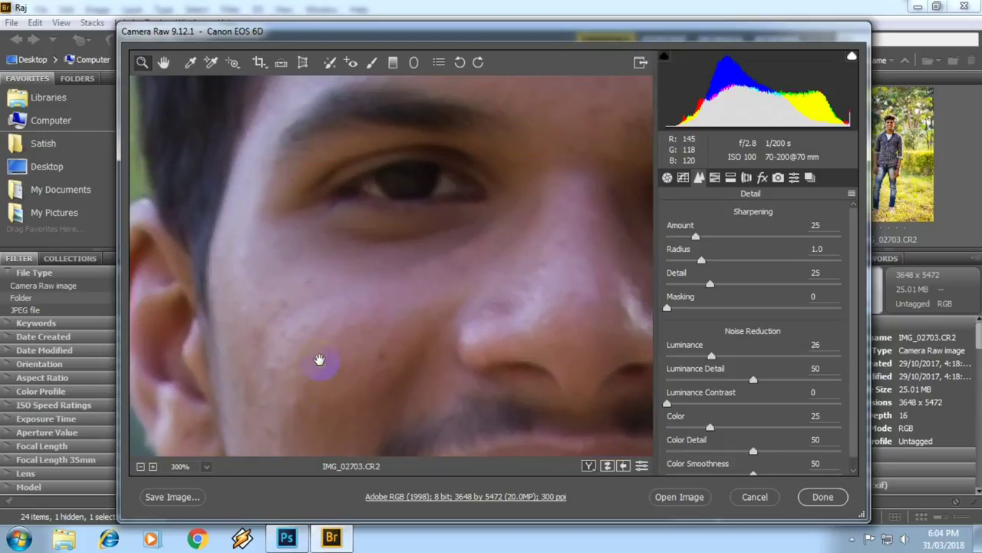
left_click_drag(713, 359, 696, 358)
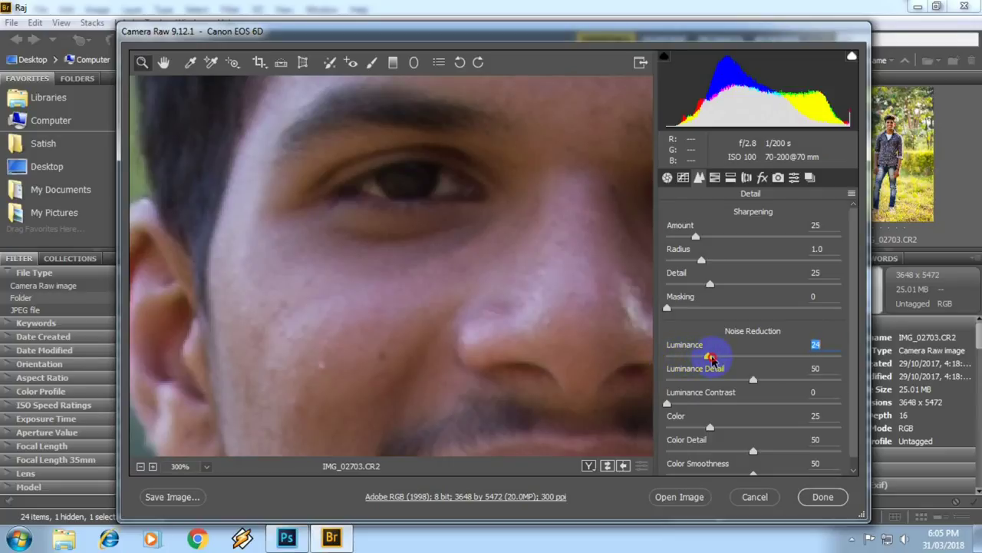
left_click_drag(461, 292, 458, 57)
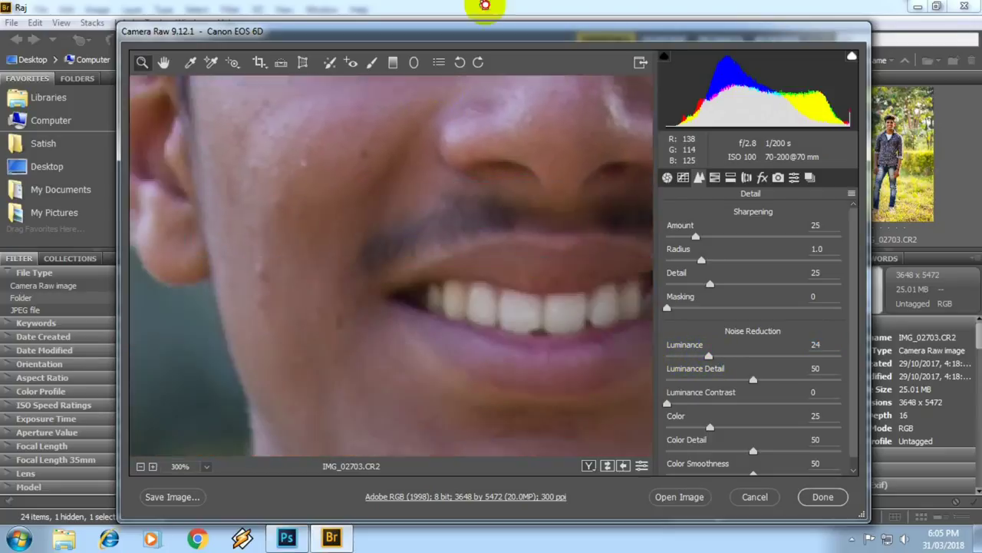
left_click(484, 245, "alt")
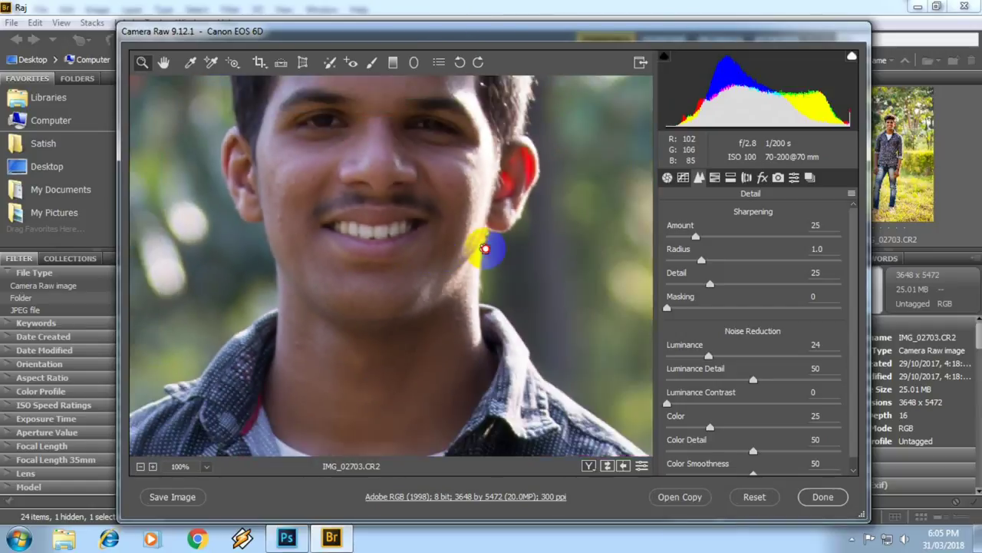
left_click(476, 255, "alt")
left_click(380, 286, "alt")
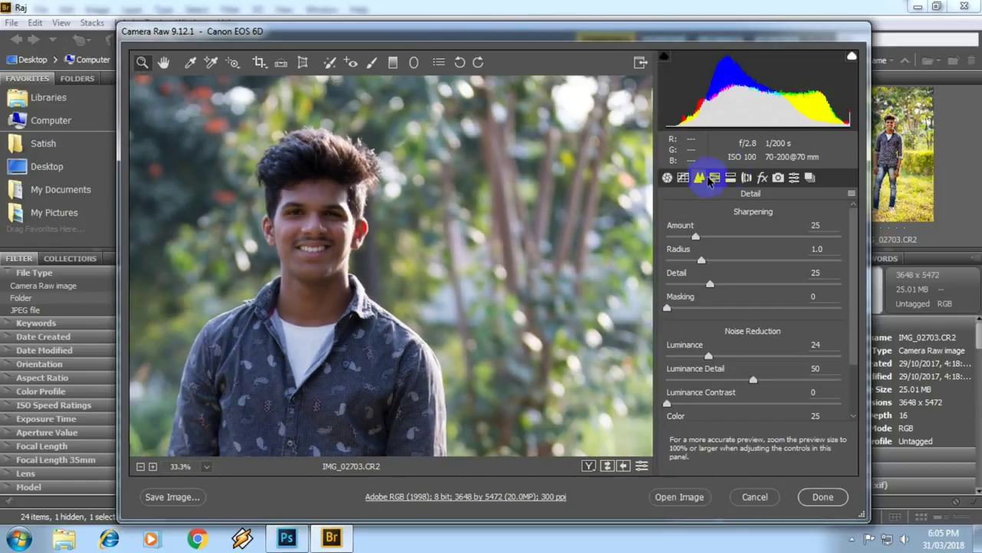
Step: In the Basic panel, warm the white balance Temperature to 5600
left_click(667, 178)
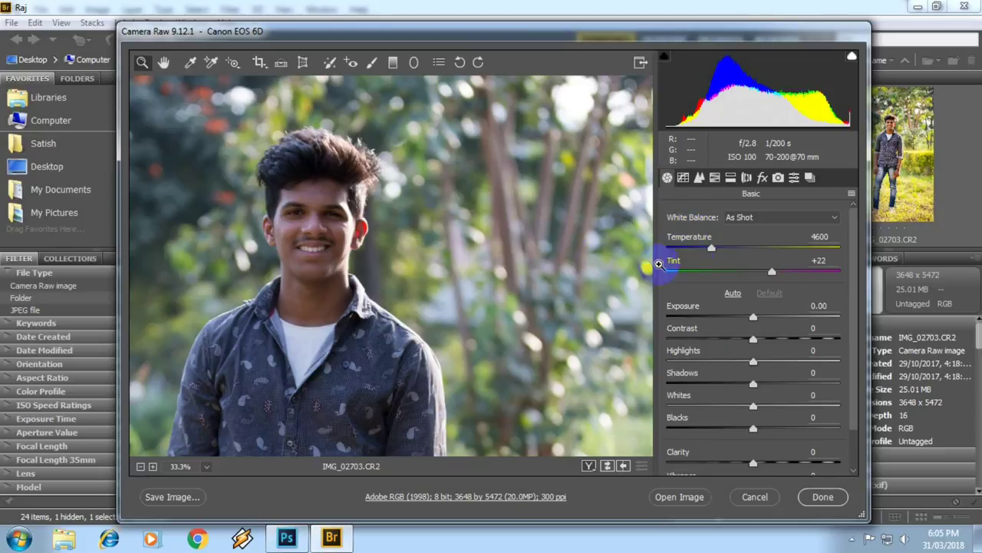
left_click(383, 265, "alt")
left_click(402, 270, "alt")
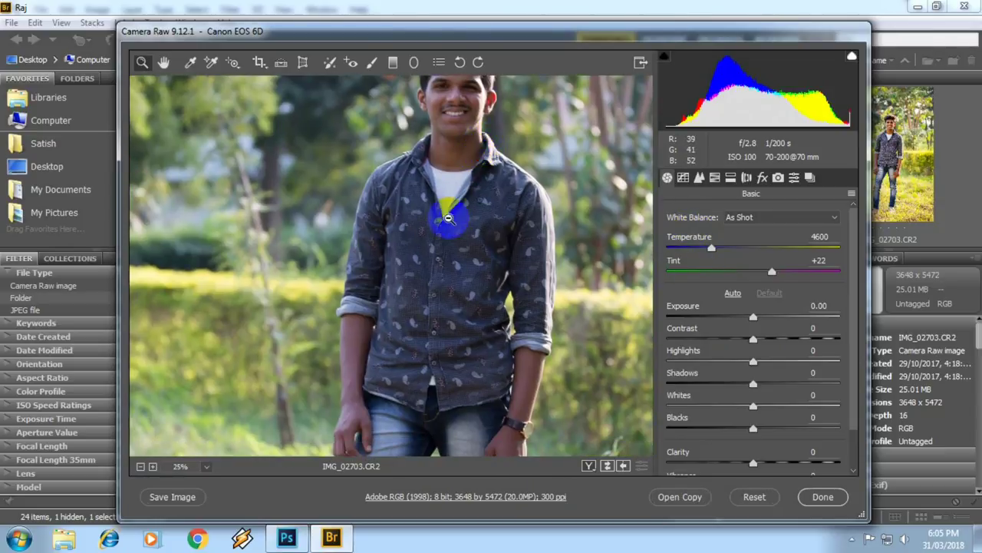
left_click(446, 210, "alt")
mouse_move(713, 250)
left_mouse_down()
mouse_move(668, 251)
mouse_move(829, 251)
mouse_move(671, 251)
mouse_move(755, 250)
mouse_move(724, 255)
left_mouse_up()
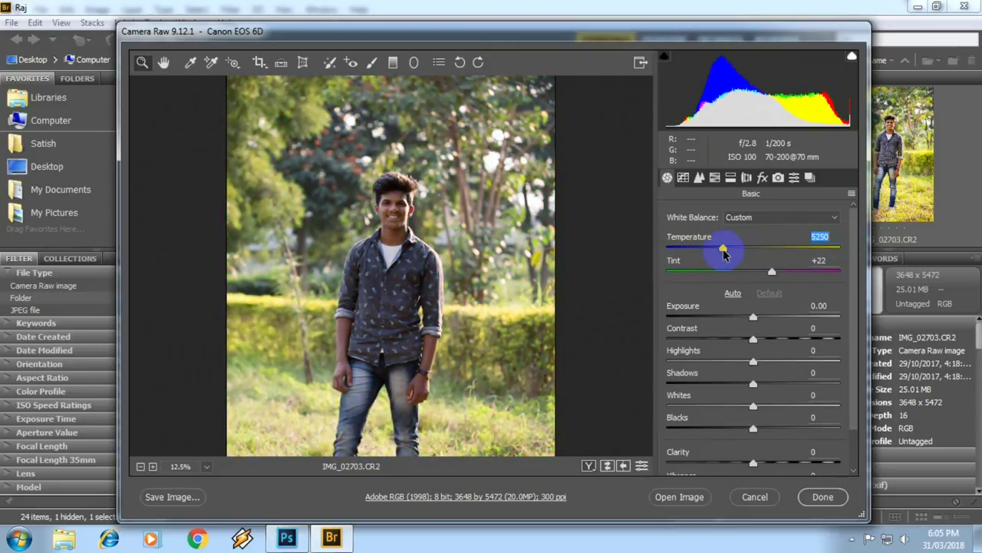
left_click(819, 236)
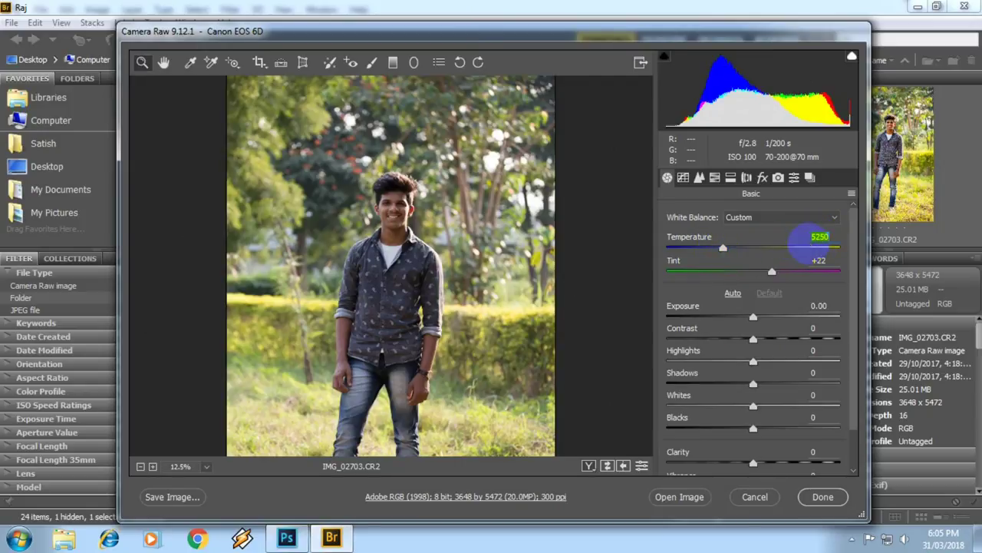
type("5600")
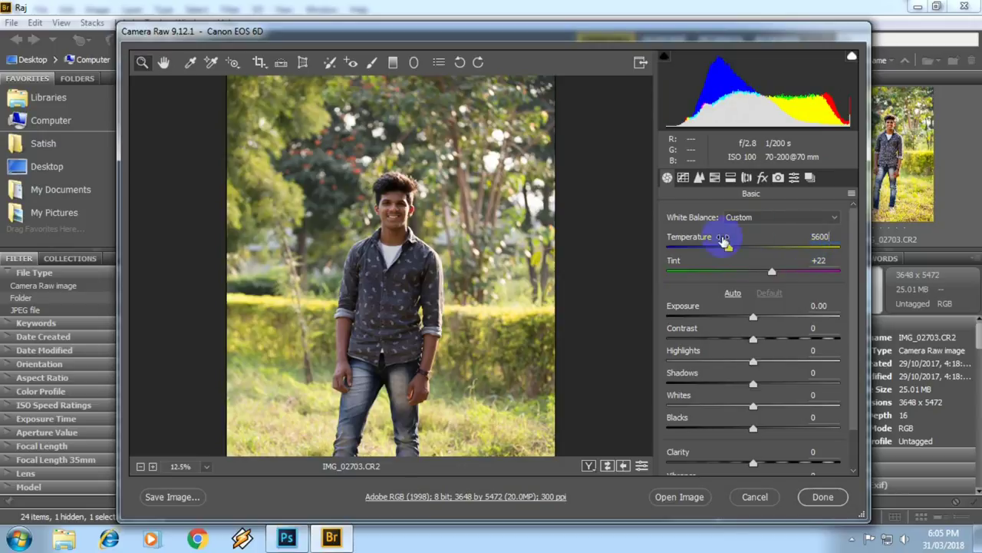
left_click(461, 196)
left_click(448, 318)
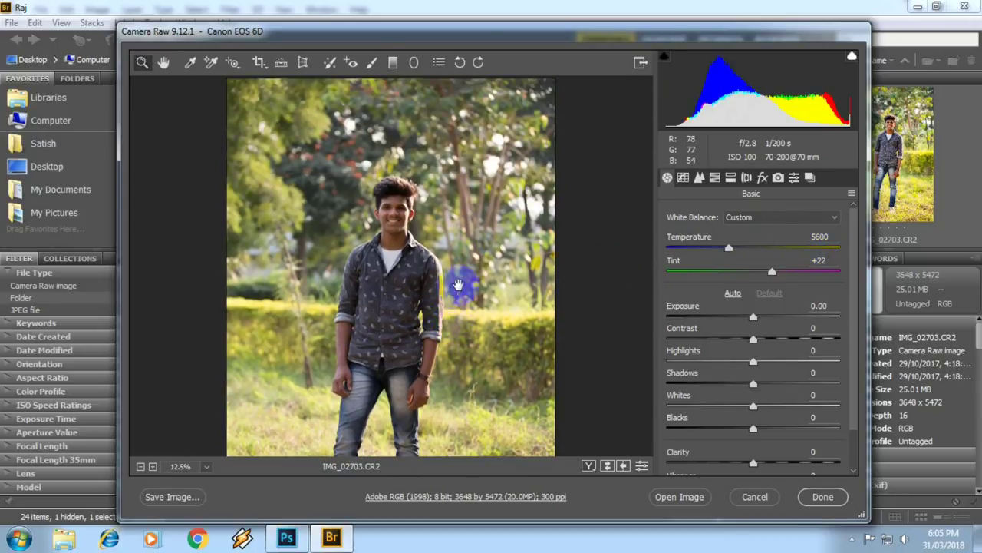
Step: Ease the Temperature back to 5550, leaving Tint at +22
left_click(730, 249)
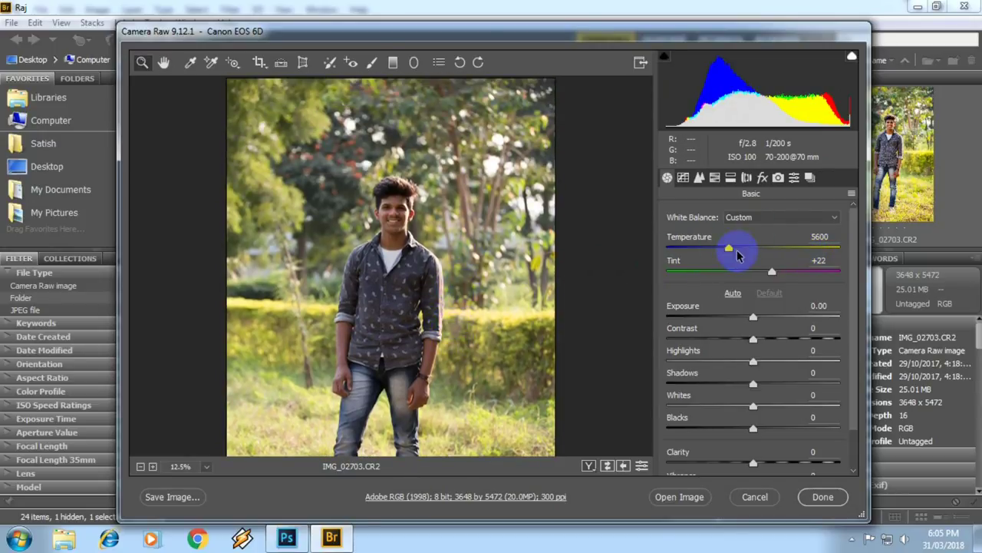
mouse_move(726, 250)
left_mouse_down()
mouse_move(701, 250)
mouse_move(717, 248)
left_mouse_up()
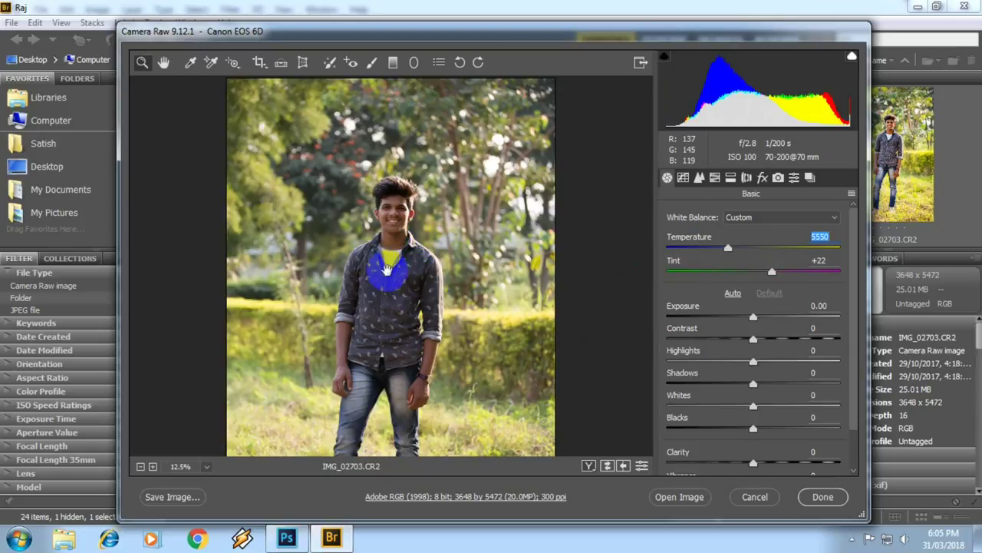
key("Return")
mouse_move(771, 272)
left_mouse_down()
mouse_move(734, 270)
mouse_move(772, 273)
left_mouse_up()
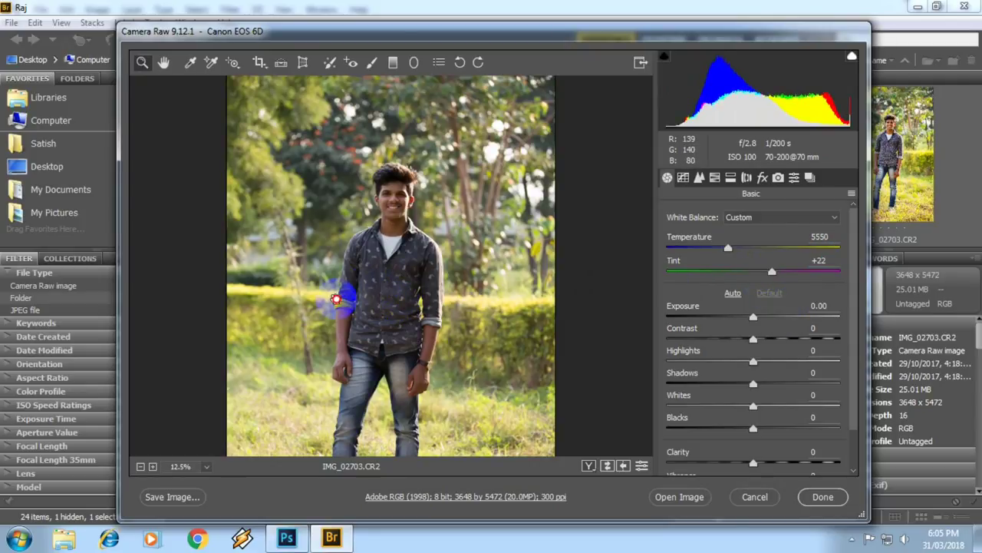
Step: Zoom into the face and raise Exposure to +1.00
left_click(394, 205)
left_click(367, 309)
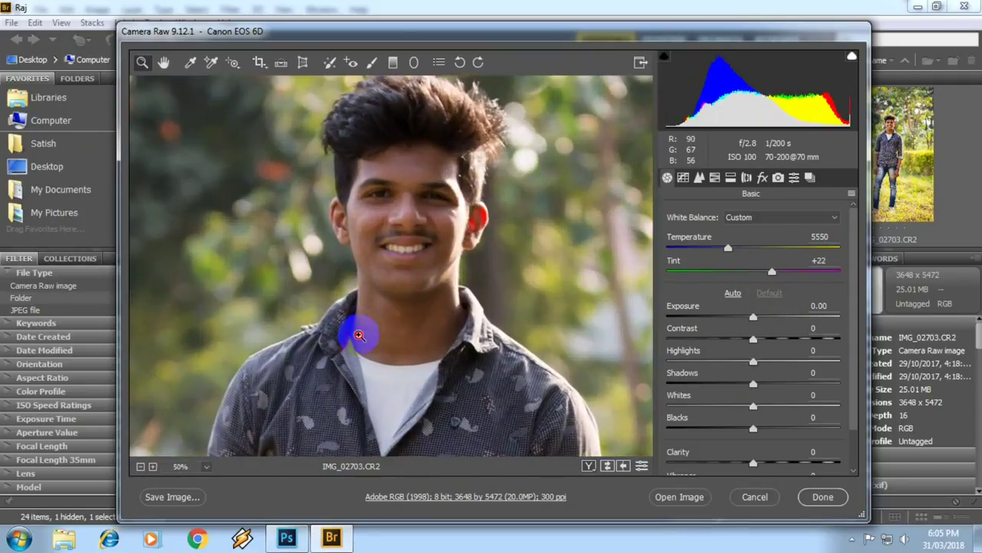
left_click(438, 253)
left_click_drag(438, 253, 401, 368)
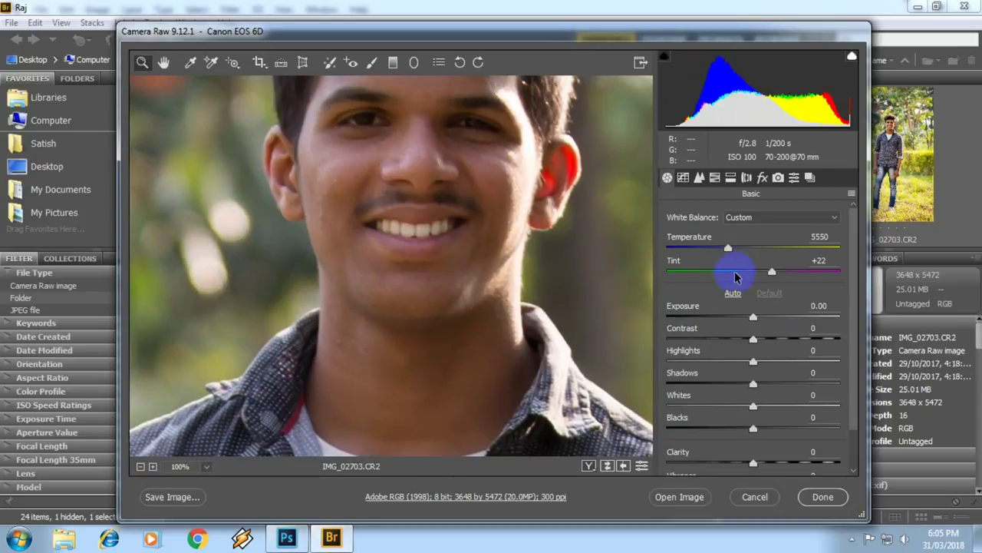
left_click_drag(754, 317, 759, 317)
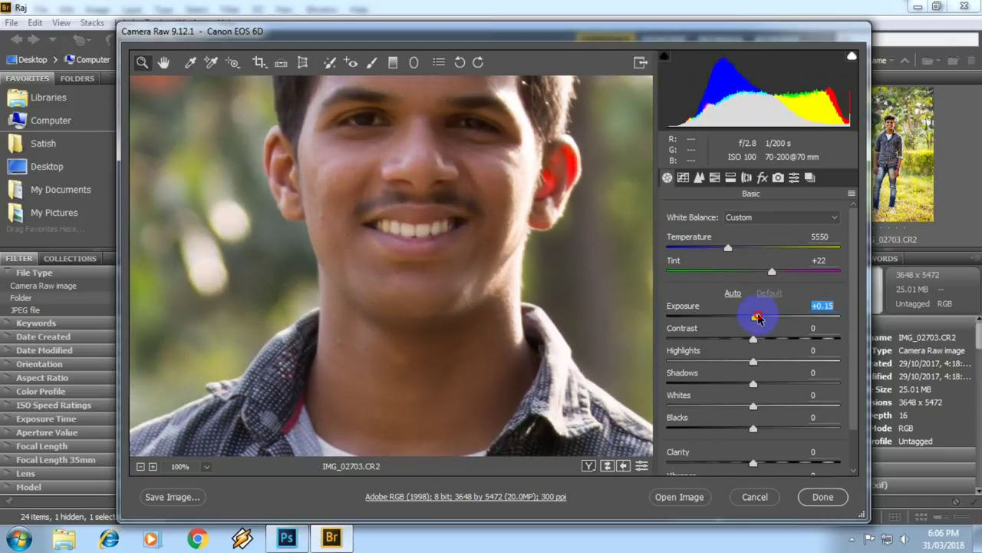
left_click_drag(761, 314, 719, 323)
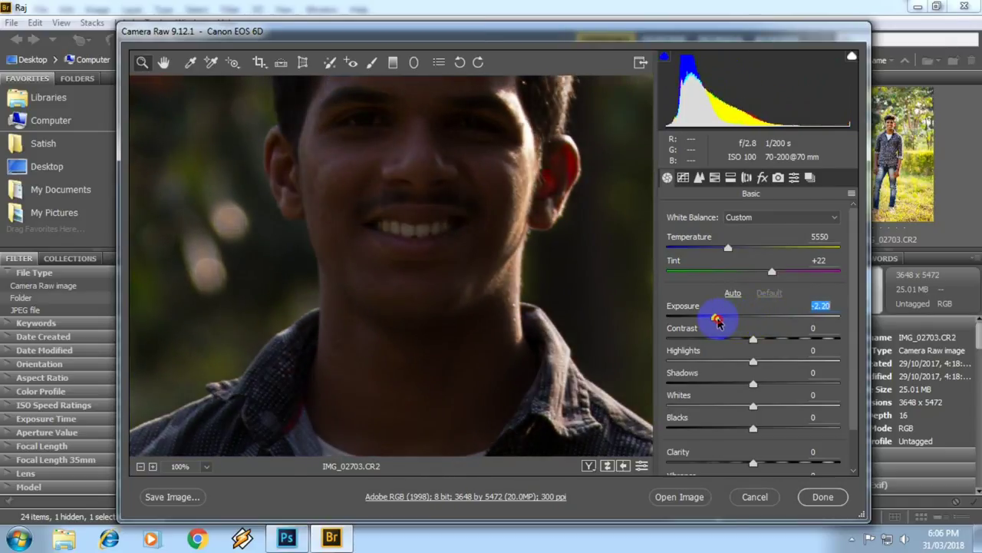
left_click_drag(717, 321, 756, 317)
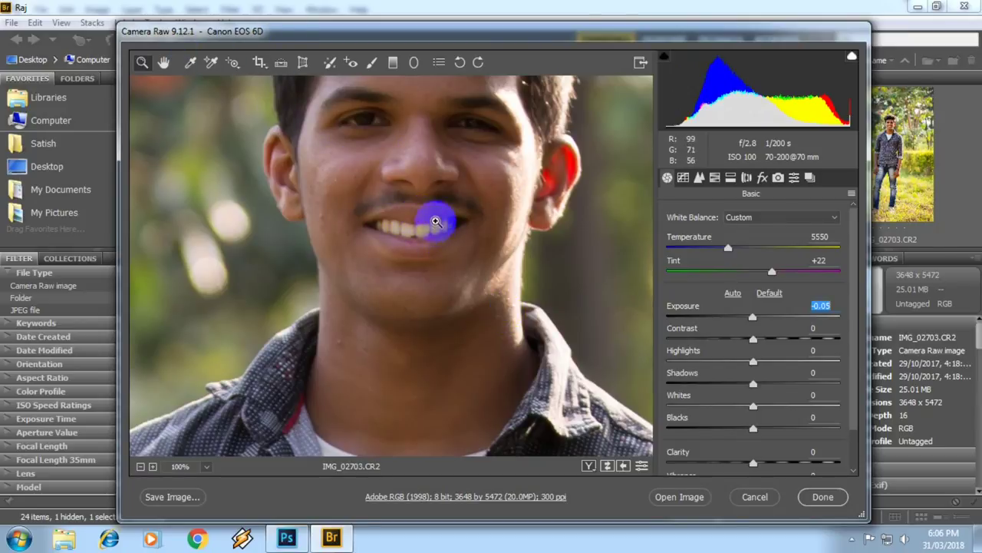
mouse_move(438, 226)
left_mouse_down()
mouse_move(453, 320)
mouse_move(457, 245)
left_mouse_up()
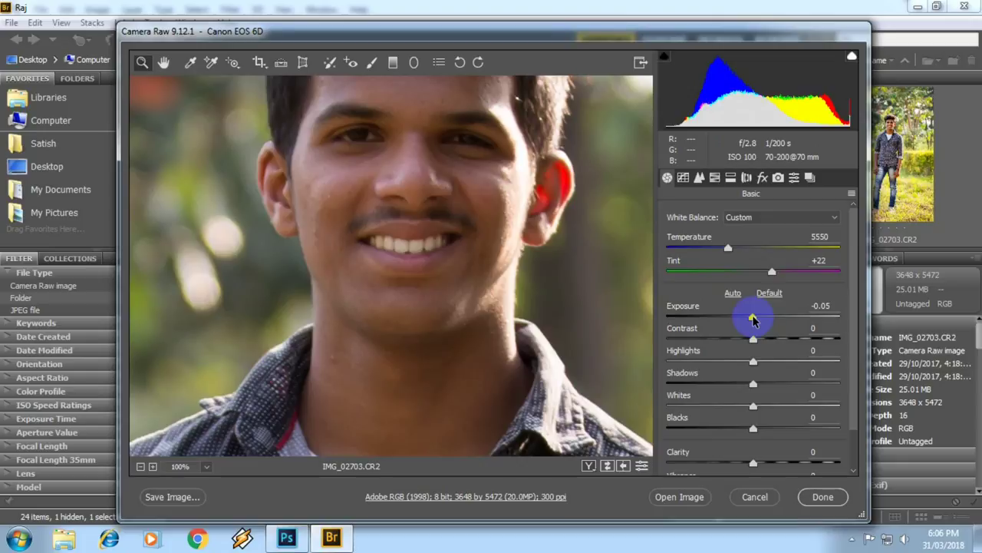
left_click_drag(753, 320, 767, 318)
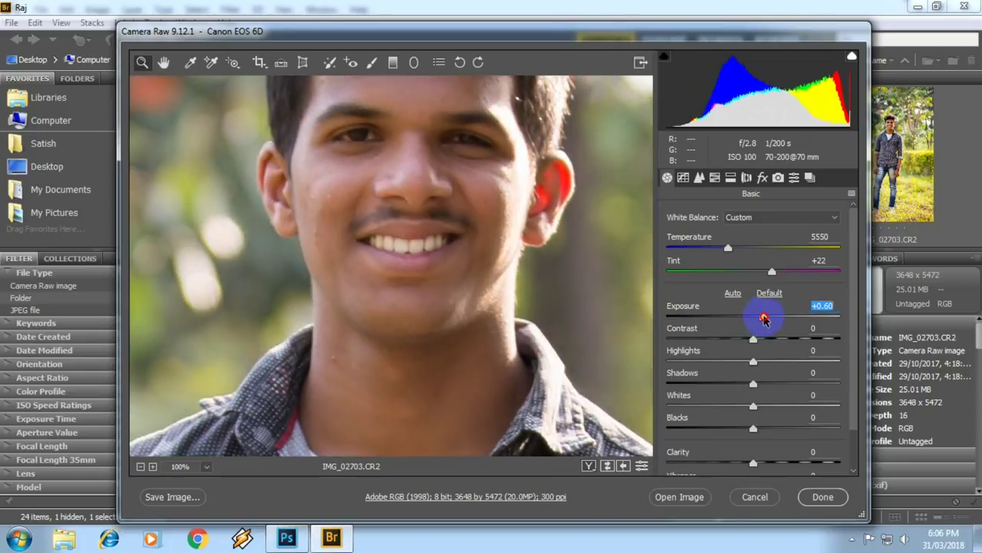
left_click_drag(768, 318, 770, 318)
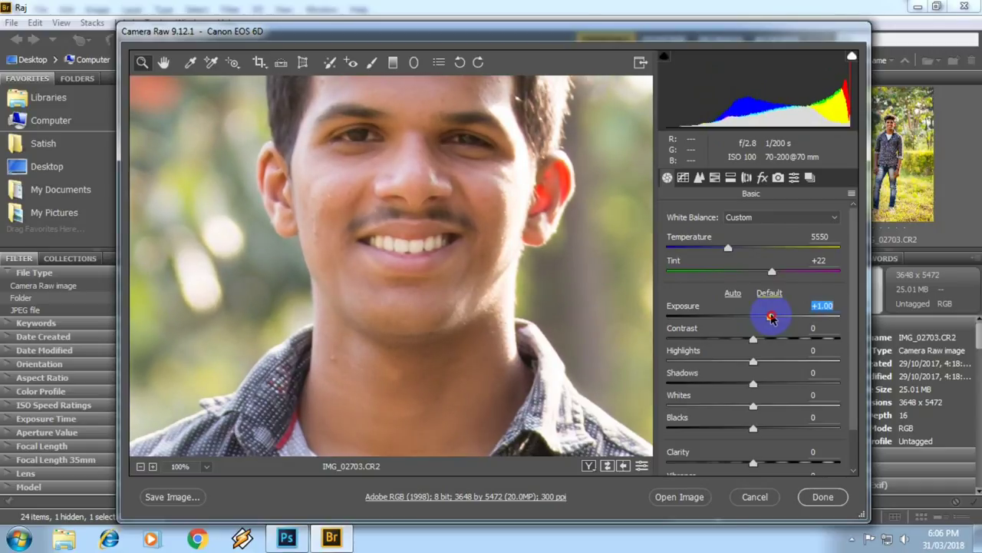
left_click(475, 282)
Step: Zoom out from the face to 6.3%, then back in to 12.5%
left_click_drag(484, 355, 461, 244)
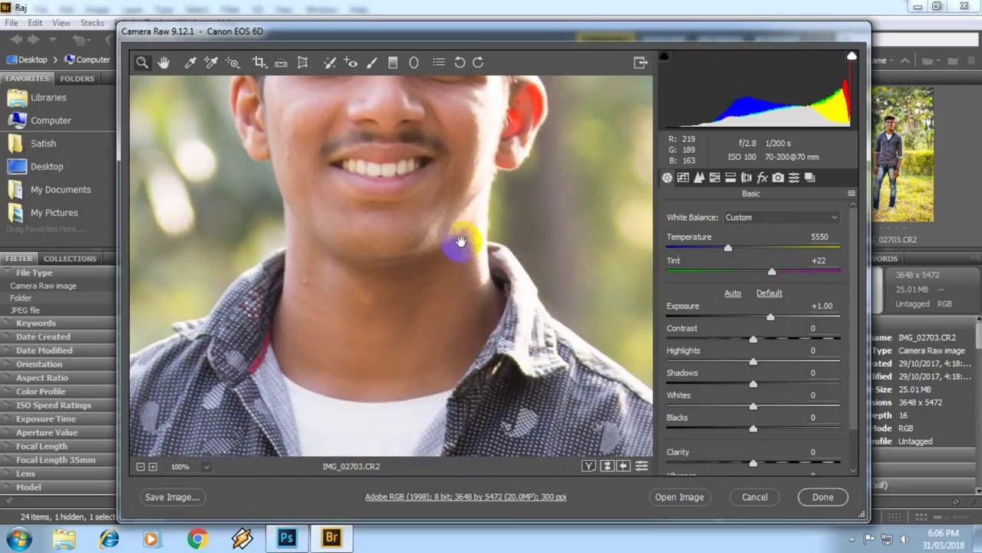
left_click(441, 299, "alt")
left_click(442, 299, "alt")
left_click(417, 318, "alt")
left_click(373, 274, "alt")
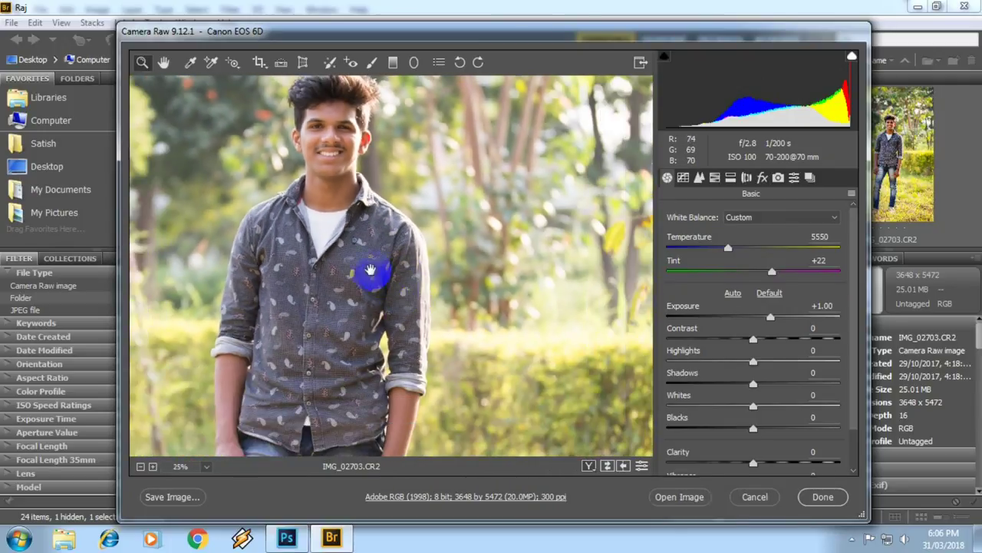
left_click(432, 281, "alt")
left_click(408, 263, "alt")
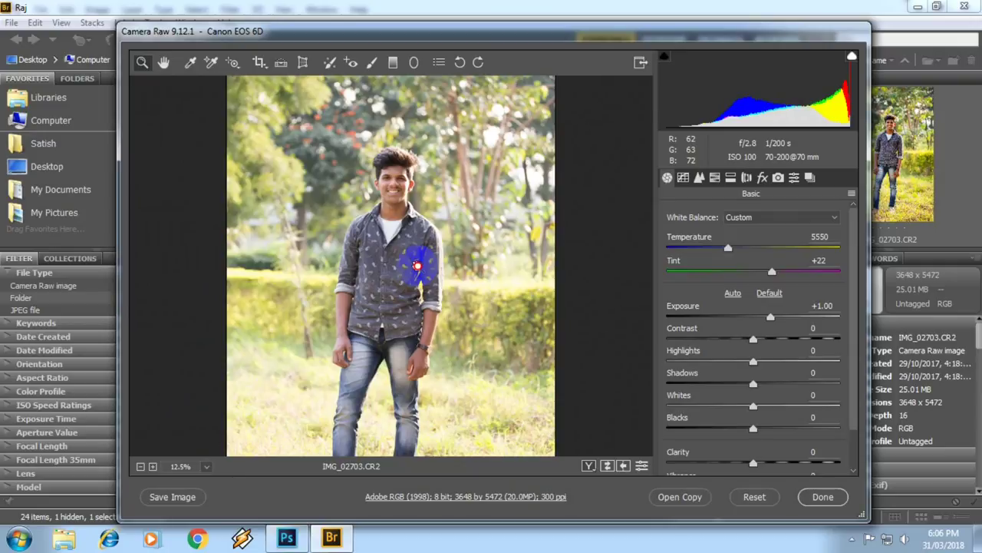
left_click(417, 268, "alt")
left_click(414, 265, "alt")
left_click(415, 262)
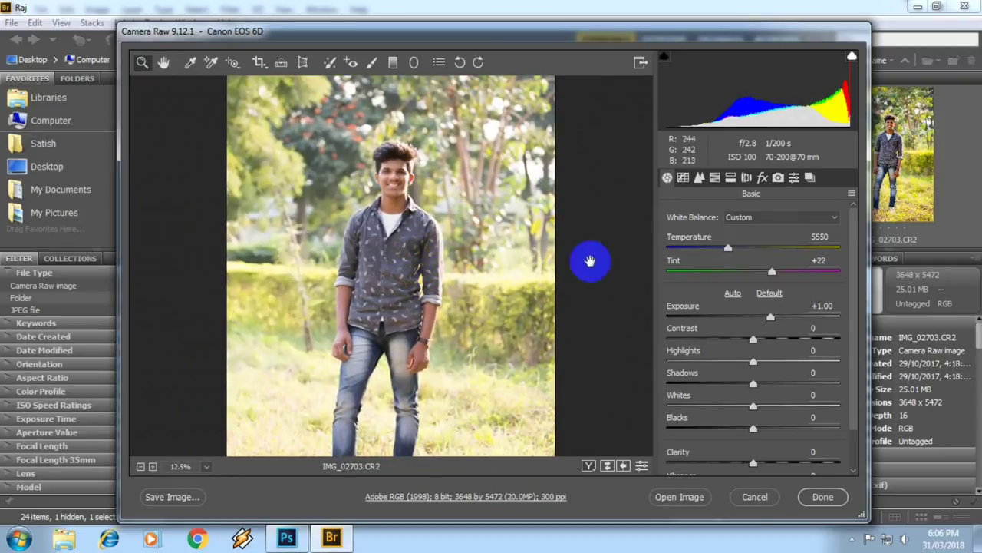
Step: Raise Contrast to +24 and lower Exposure to +0.75
left_click_drag(756, 343, 767, 345)
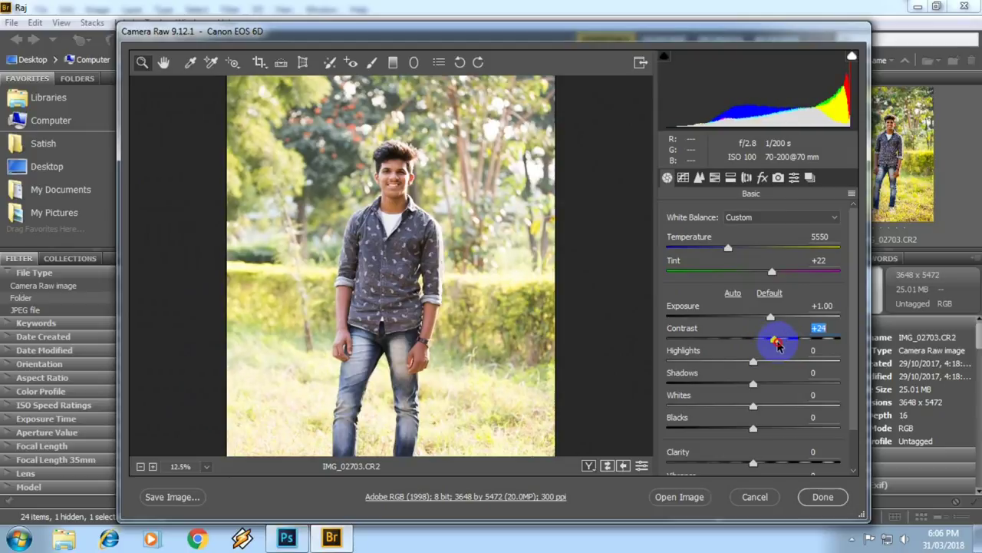
left_click_drag(778, 345, 779, 345)
left_click_drag(771, 319, 768, 319)
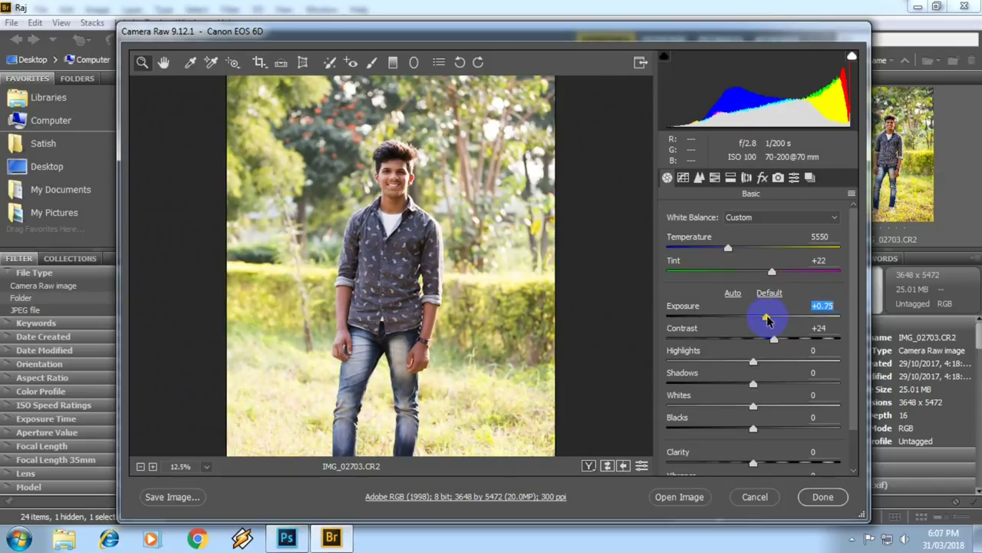
left_click(537, 274)
left_click(566, 296, "alt")
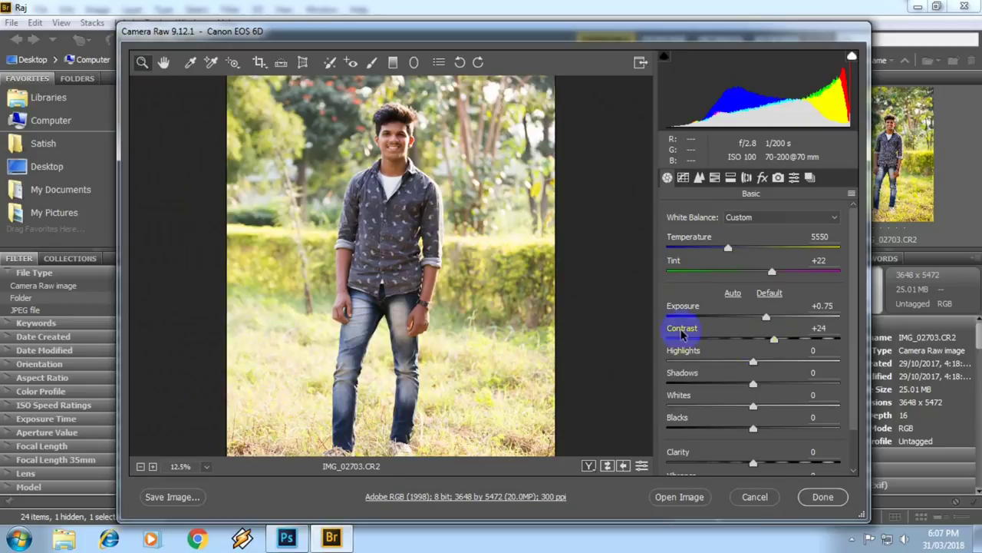
Step: Recover Highlights to -91 while watching clipping, leaving Shadows at 0
mouse_move(753, 364)
left_mouse_down()
mouse_move(728, 366)
mouse_move(788, 362)
mouse_move(673, 364)
mouse_move(765, 368)
mouse_move(716, 370)
mouse_move(727, 369)
left_mouse_up()
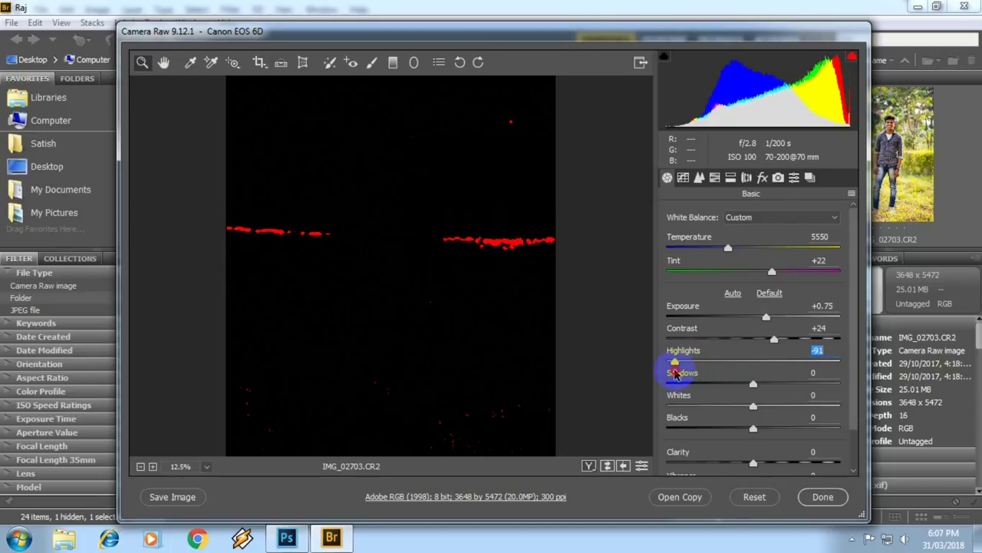
left_click_drag(675, 374, 679, 370)
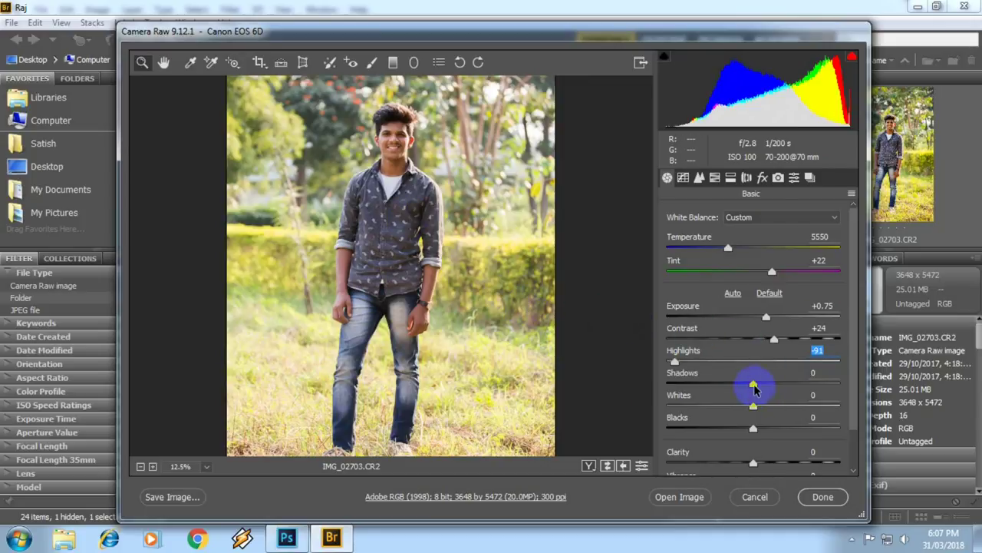
mouse_move(752, 386)
left_mouse_down()
mouse_move(691, 386)
mouse_move(752, 392)
left_mouse_up()
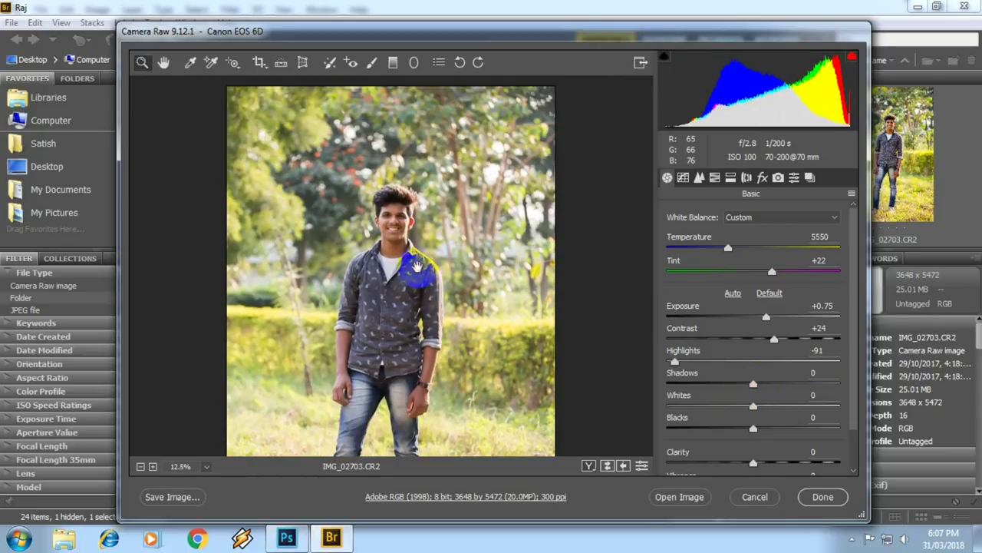
Step: Set Whites to -45 and Blacks to -6 in the Basic panel, checking the face up close
left_click(401, 245)
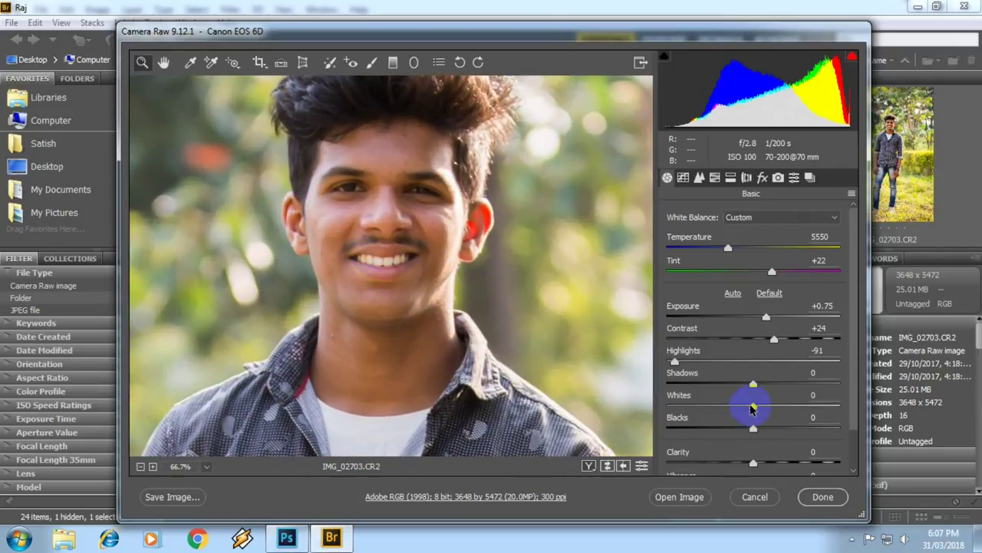
left_click(384, 324, "alt")
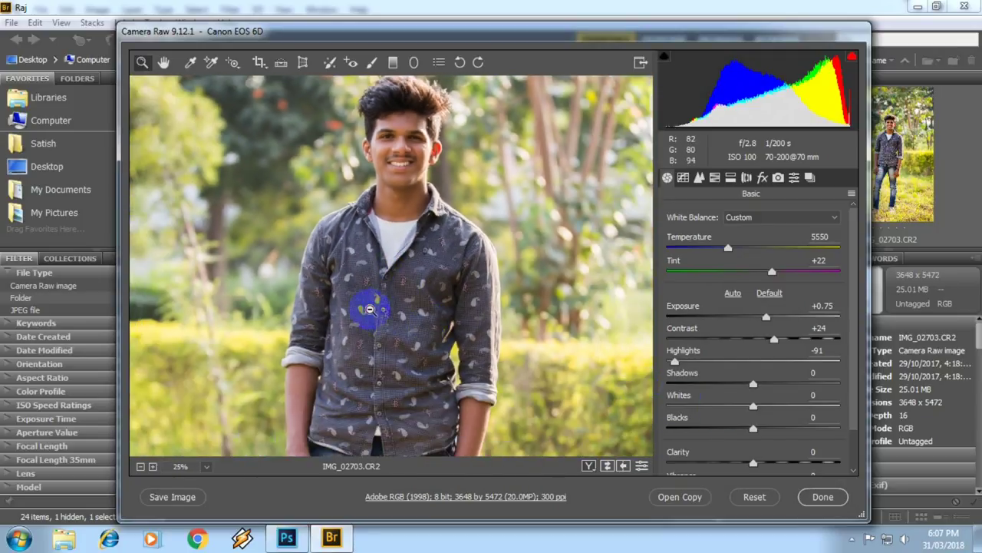
left_click(384, 314, "alt")
mouse_move(753, 406)
left_mouse_down()
mouse_move(722, 408)
mouse_move(783, 410)
mouse_move(706, 417)
mouse_move(760, 417)
mouse_move(714, 427)
left_mouse_up()
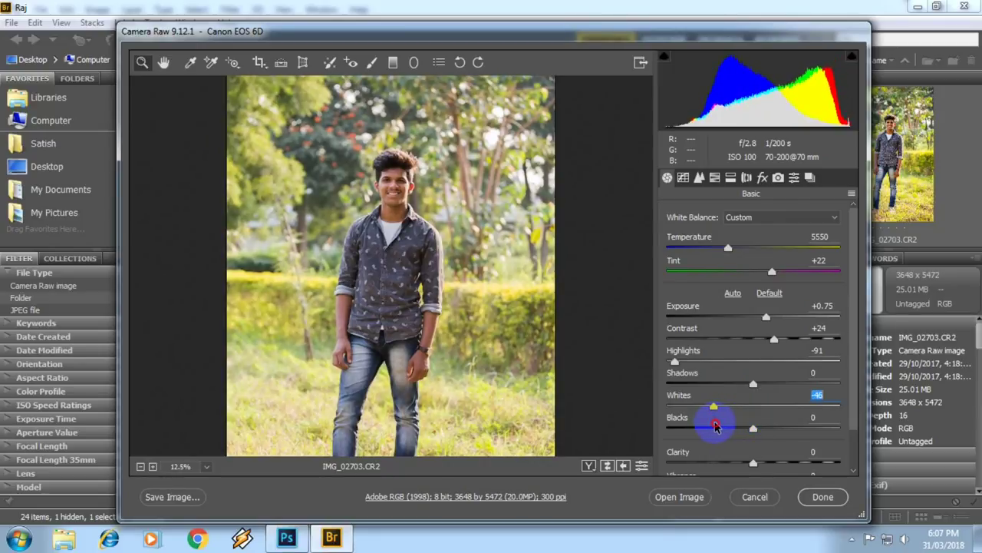
left_click(460, 346)
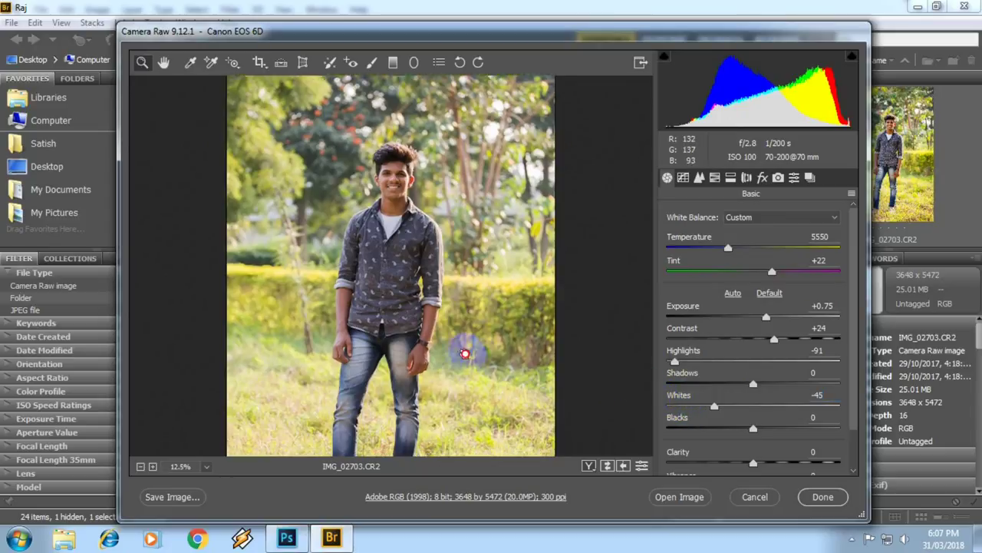
left_click(482, 312, "alt")
left_click(752, 428)
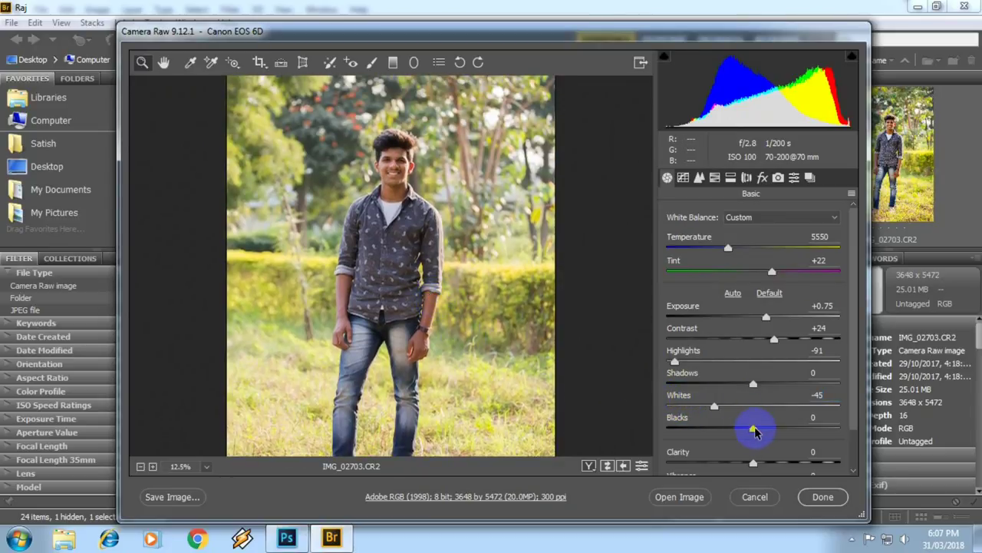
mouse_move(752, 429)
left_mouse_down()
mouse_move(713, 429)
mouse_move(772, 435)
mouse_move(759, 441)
left_mouse_up()
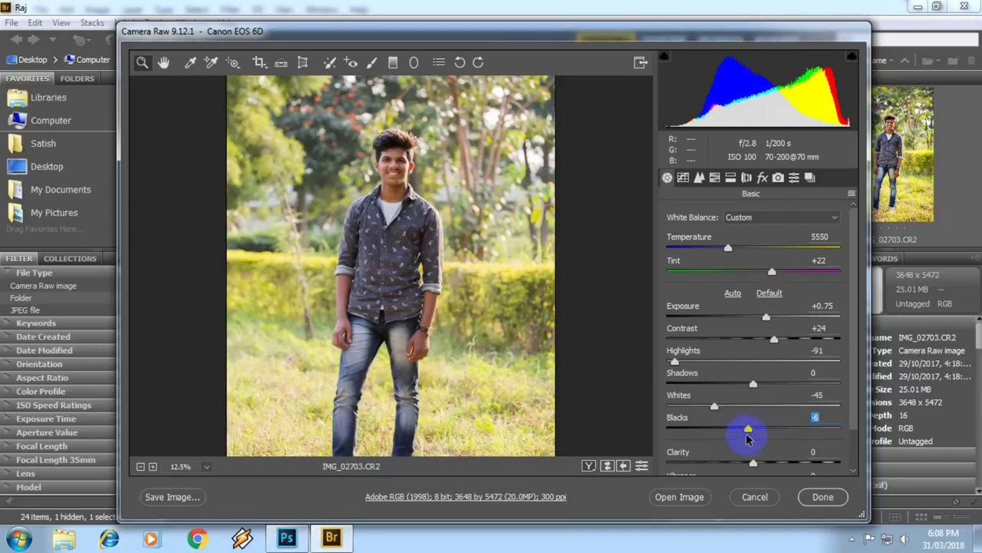
mouse_move(412, 268)
left_mouse_down()
mouse_move(402, 171)
mouse_move(391, 314)
mouse_move(398, 266)
left_mouse_up()
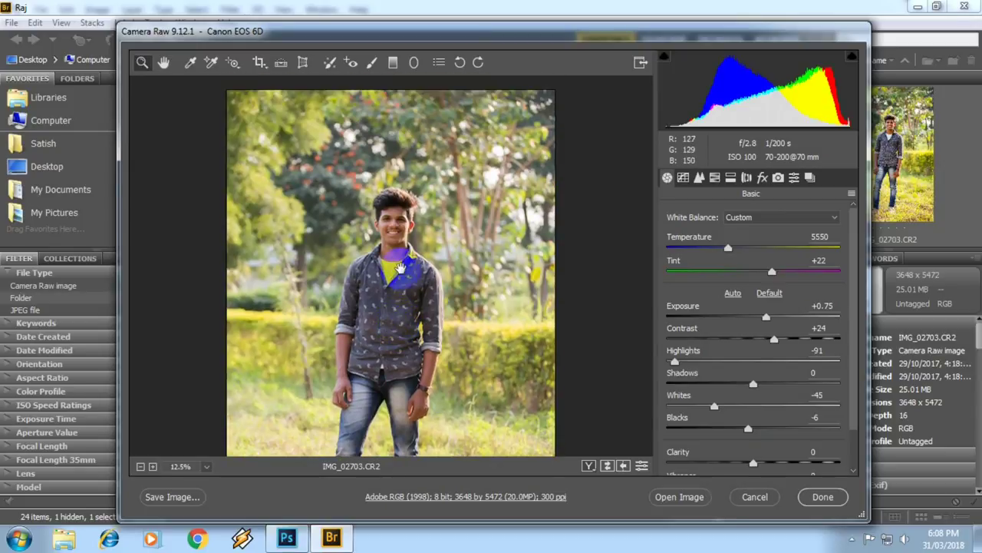
key("ctrl+minus")
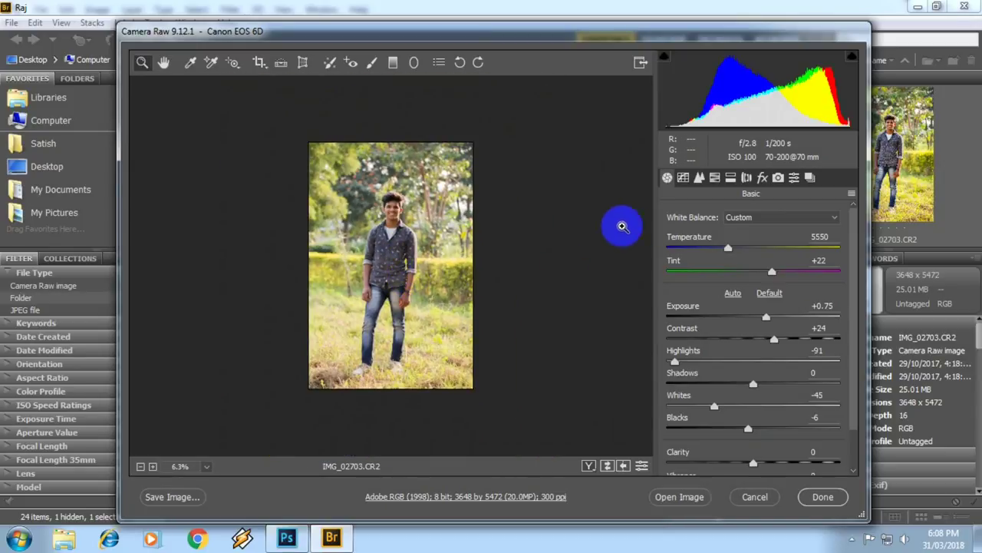
scroll(750, 426, "down", 4)
Step: Raise Clarity to +3 and Vibrance to +11 while zoomed in on the face
scroll(750, 441, "up", 3)
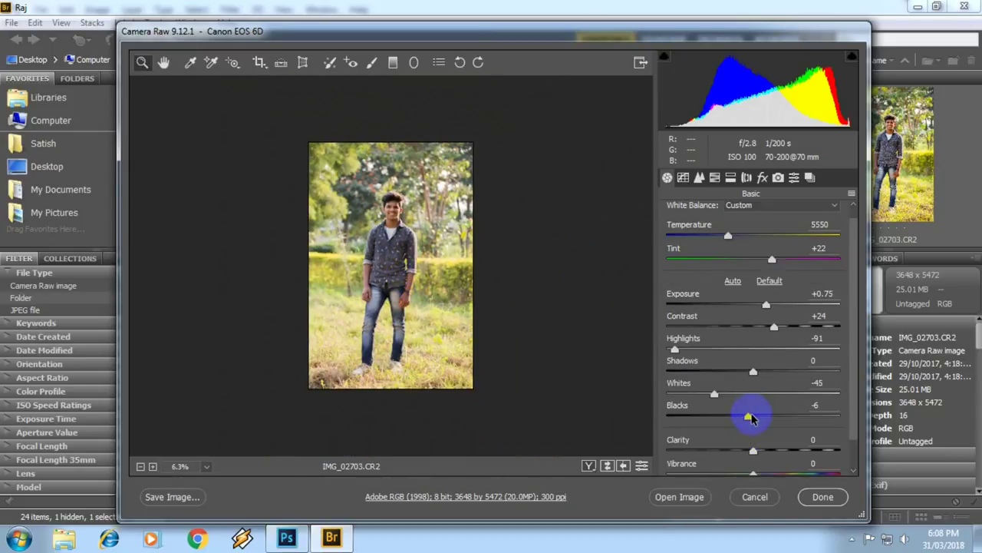
scroll(750, 416, "down", 3)
left_click(394, 219)
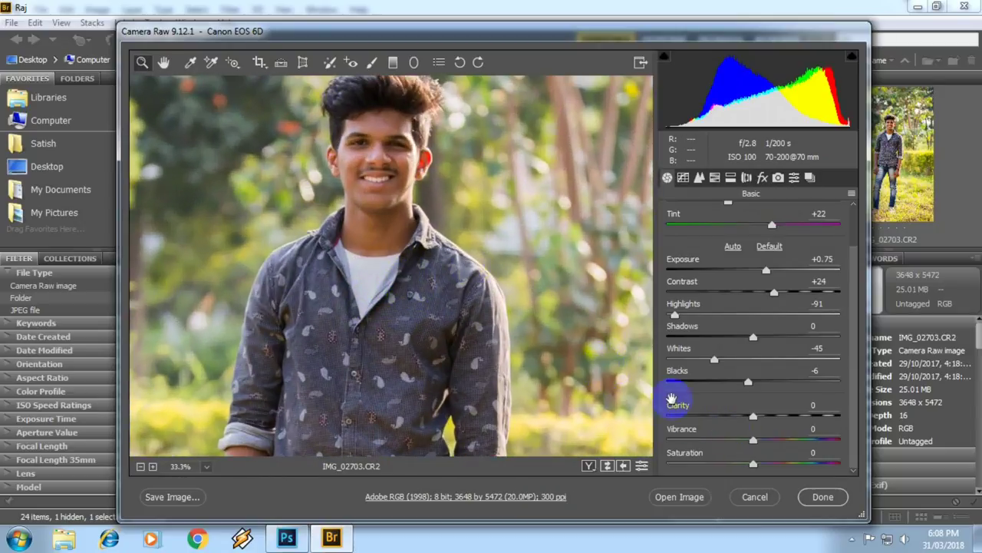
left_click(389, 307)
left_click(368, 268)
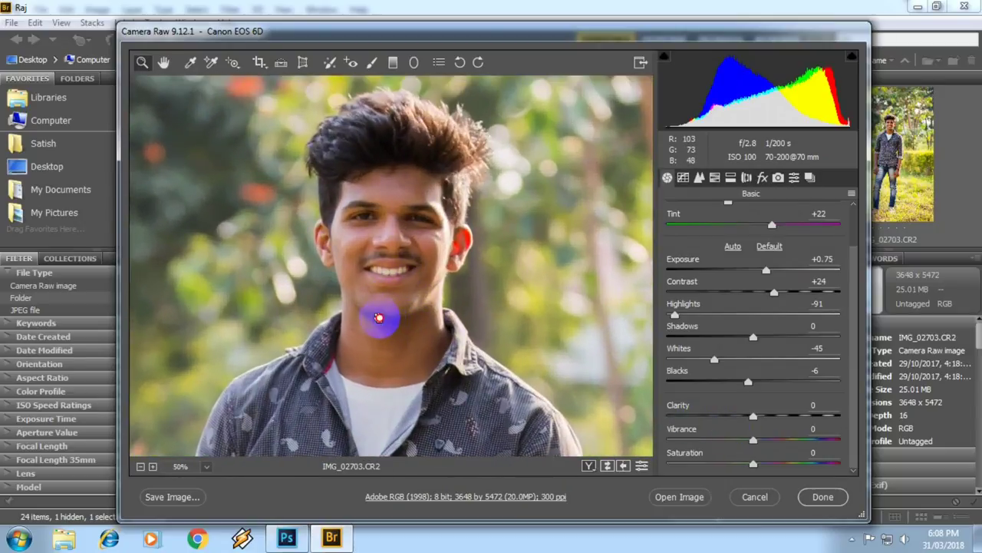
left_click(379, 317)
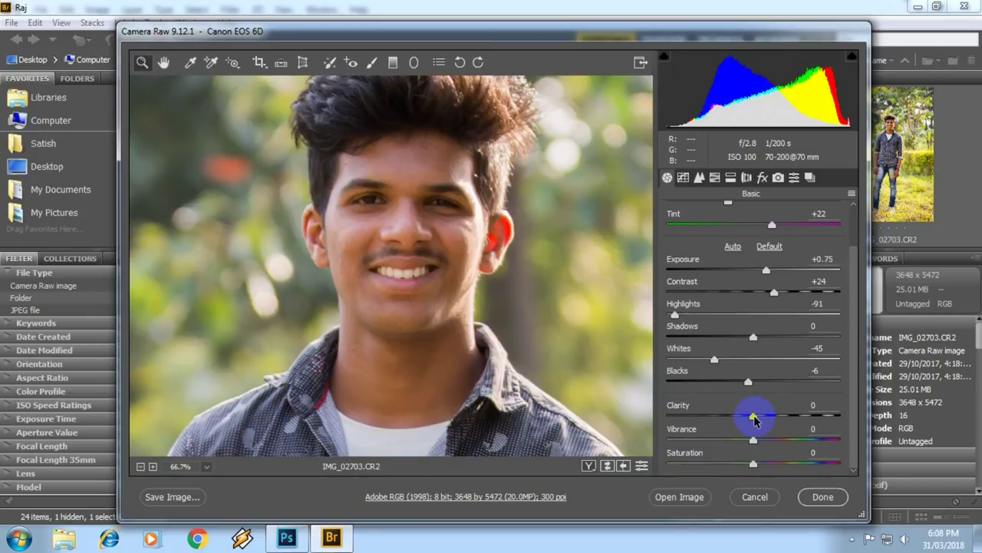
mouse_move(754, 419)
left_mouse_down()
mouse_move(737, 417)
mouse_move(757, 421)
left_mouse_up()
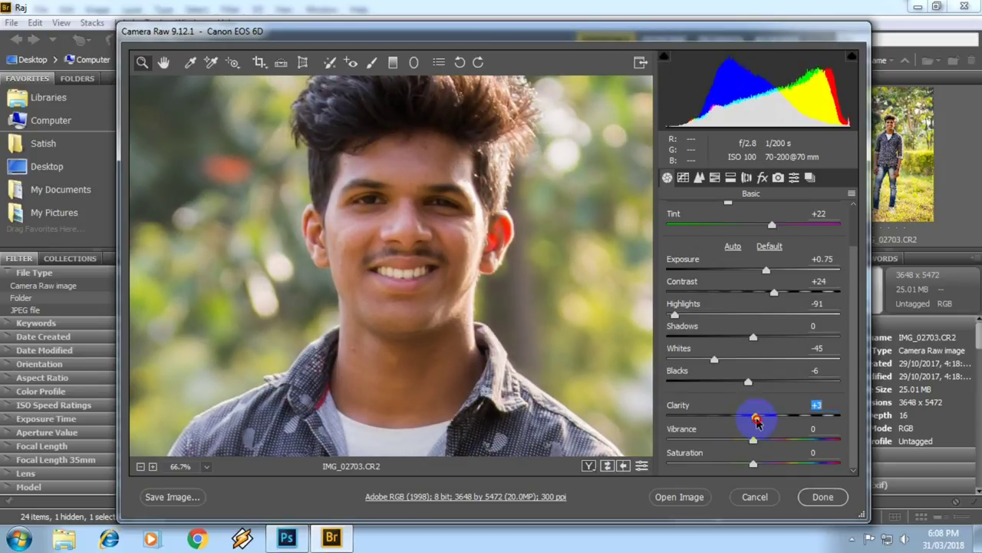
left_click(756, 438)
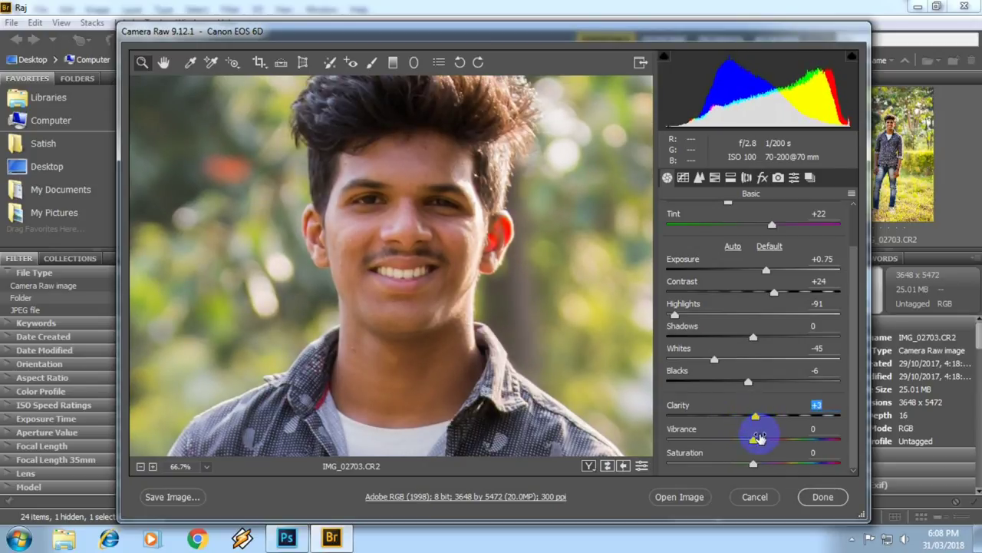
mouse_move(754, 440)
left_mouse_down()
mouse_move(741, 438)
mouse_move(772, 438)
mouse_move(761, 440)
left_mouse_up()
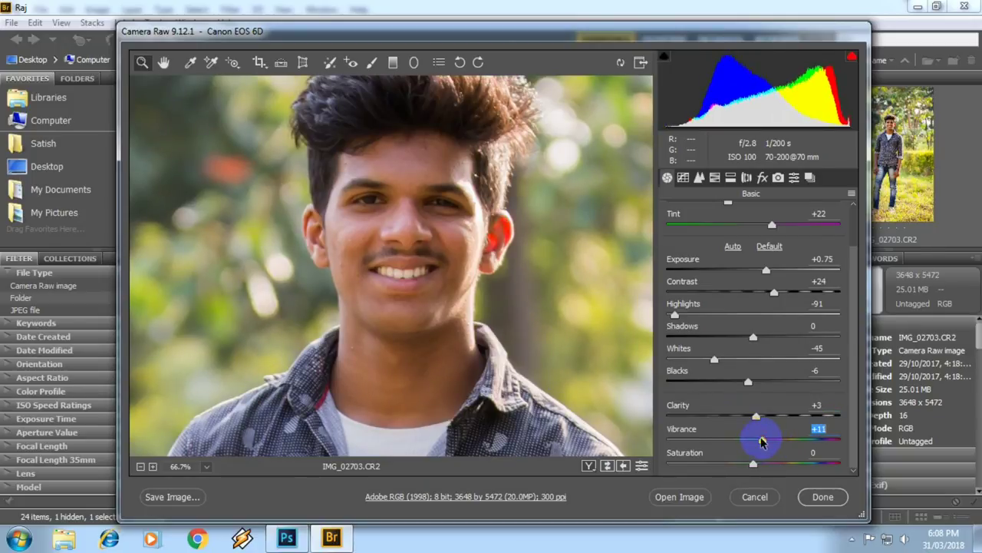
left_click(368, 361, "alt")
left_click(380, 361, "alt")
left_click(379, 362, "alt")
left_click(404, 319, "alt")
left_click(403, 319, "alt")
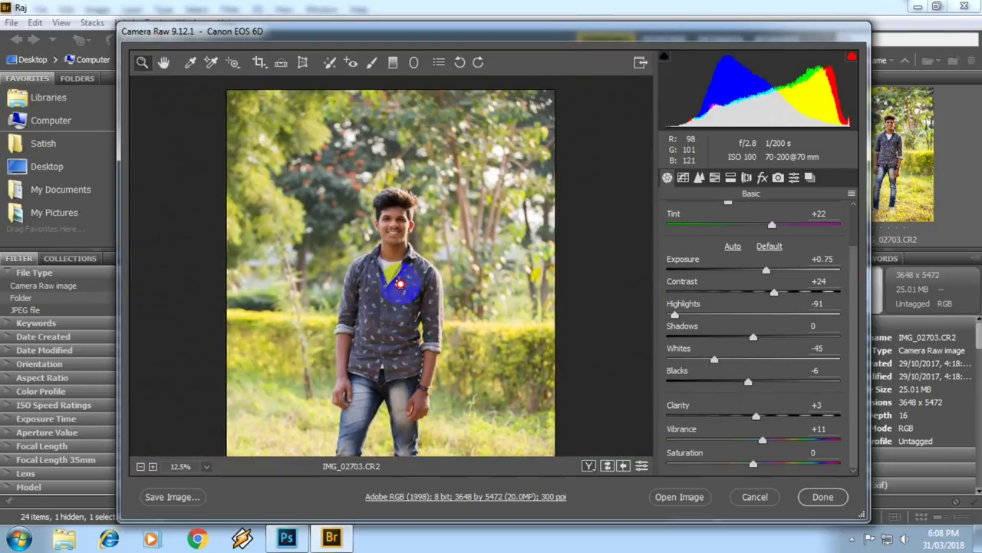
left_click(715, 177)
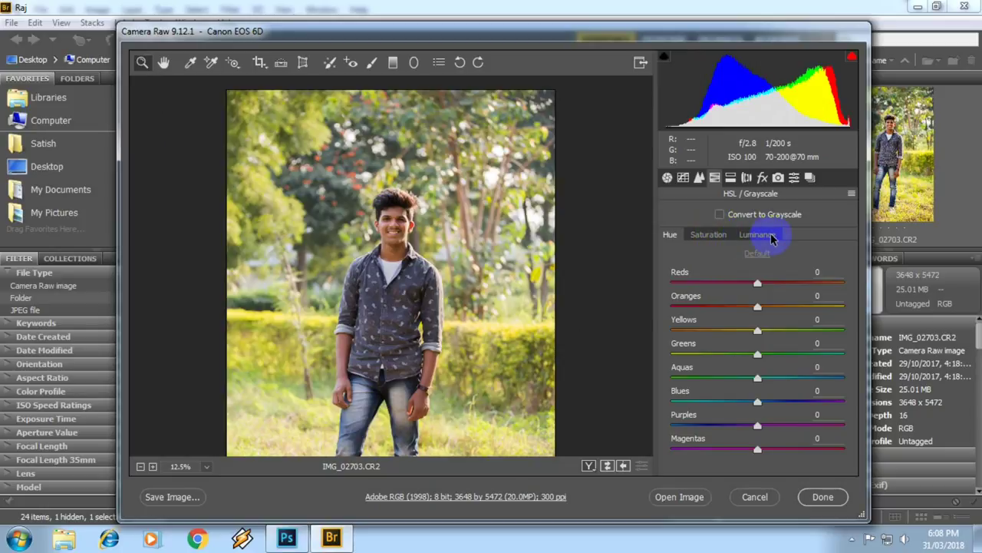
left_click(666, 178)
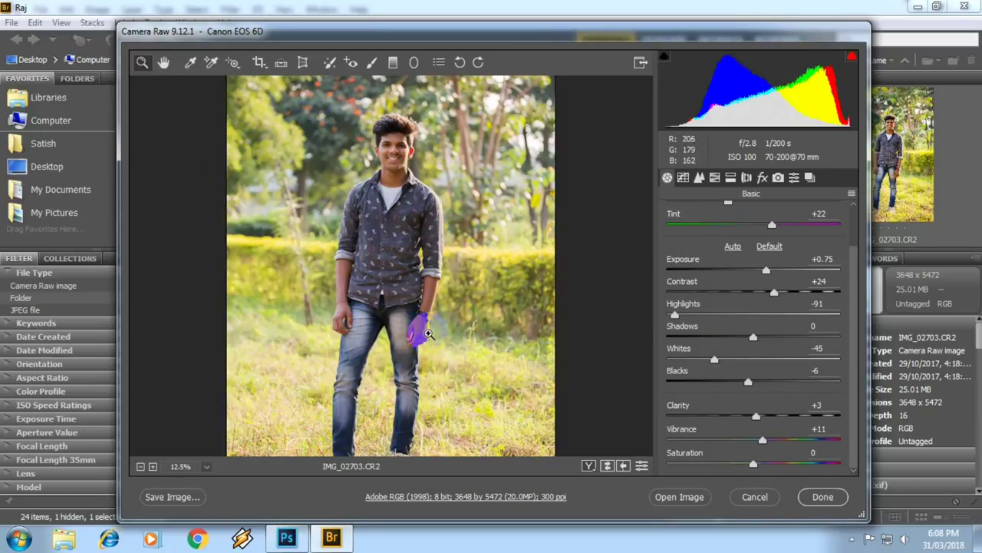
left_click(714, 178)
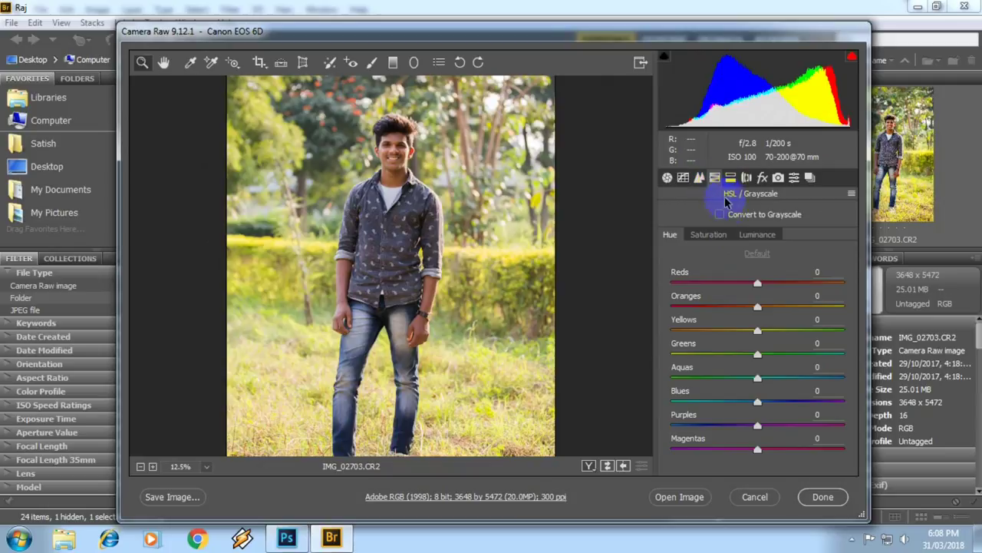
left_click(667, 178)
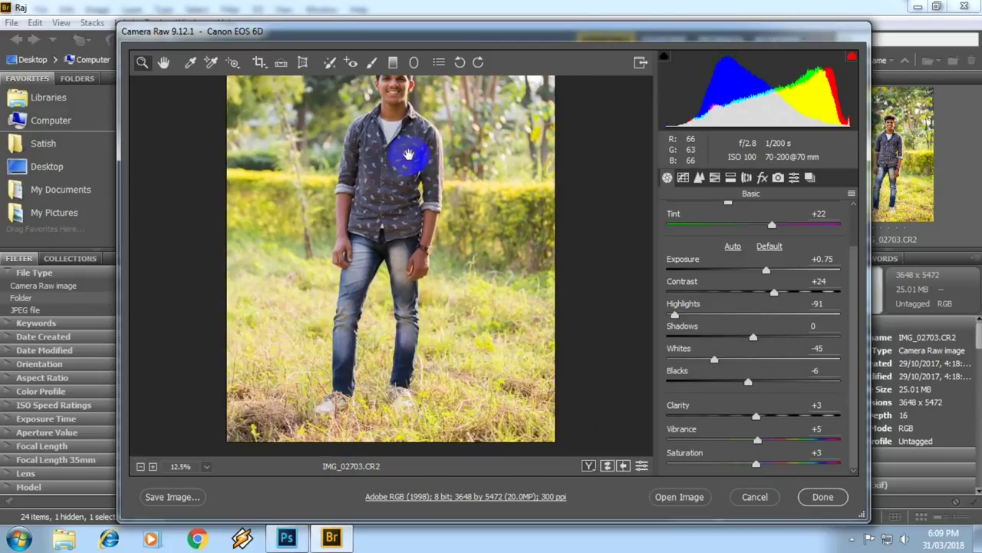
left_click_drag(412, 218, 417, 234)
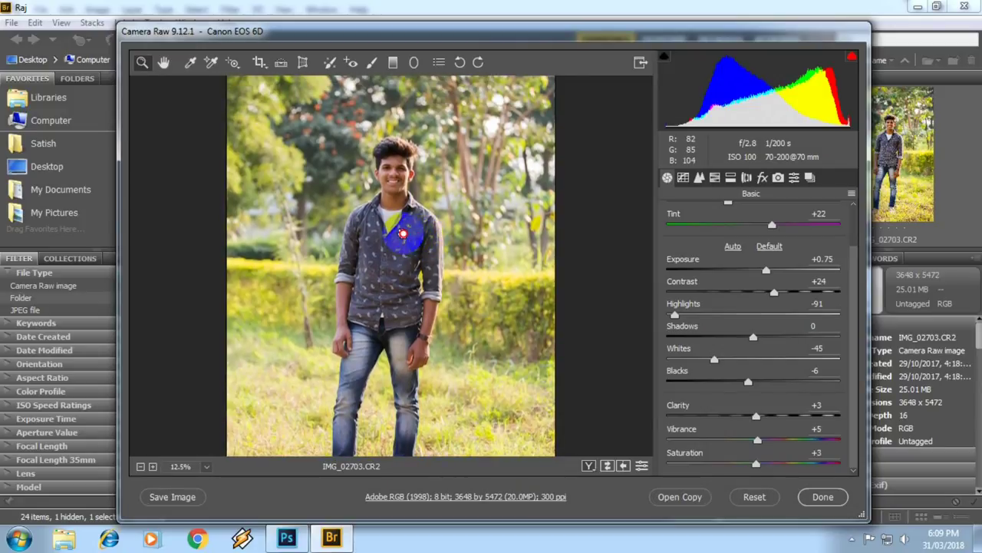
key("ctrl+minus")
left_click(374, 222)
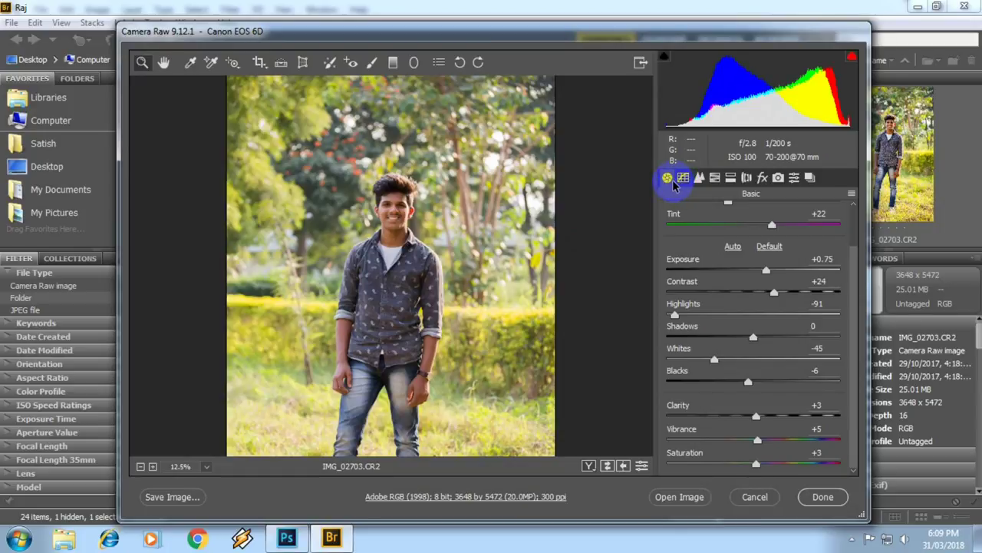
Step: Try light and dark Post Crop Vignetting in the Effects panel, then reset Amount to 0
left_click(763, 177)
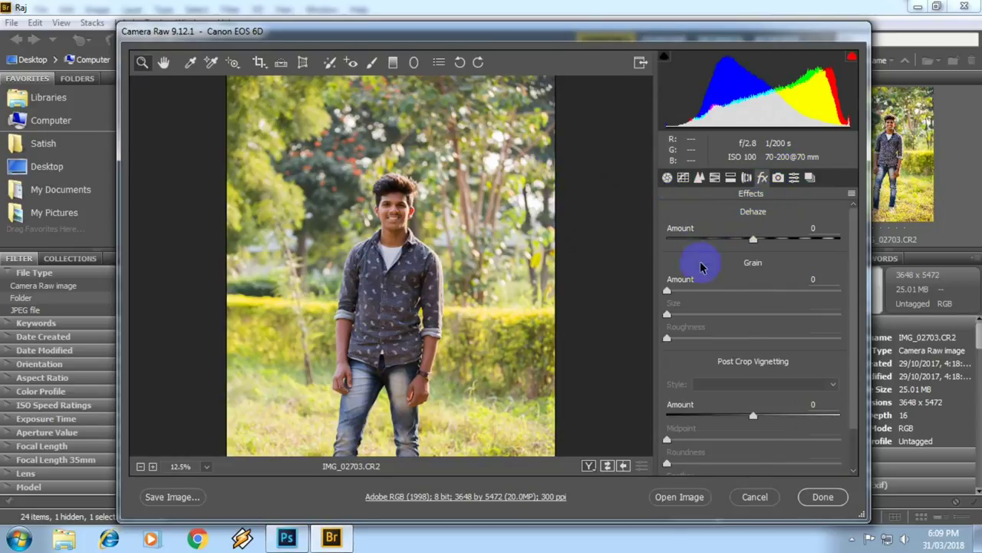
left_click_drag(754, 416, 816, 417)
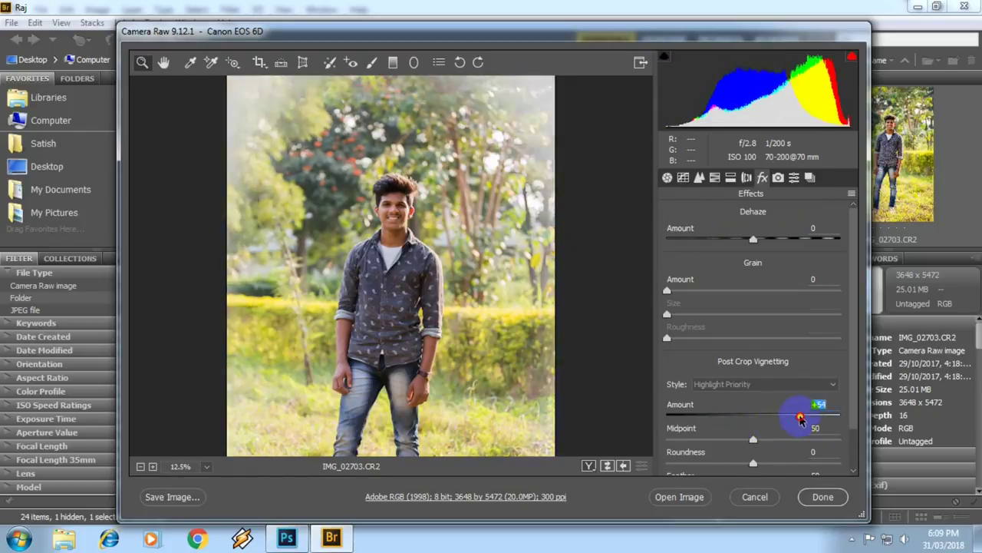
mouse_move(816, 417)
left_mouse_down()
mouse_move(696, 420)
mouse_move(732, 417)
left_mouse_up()
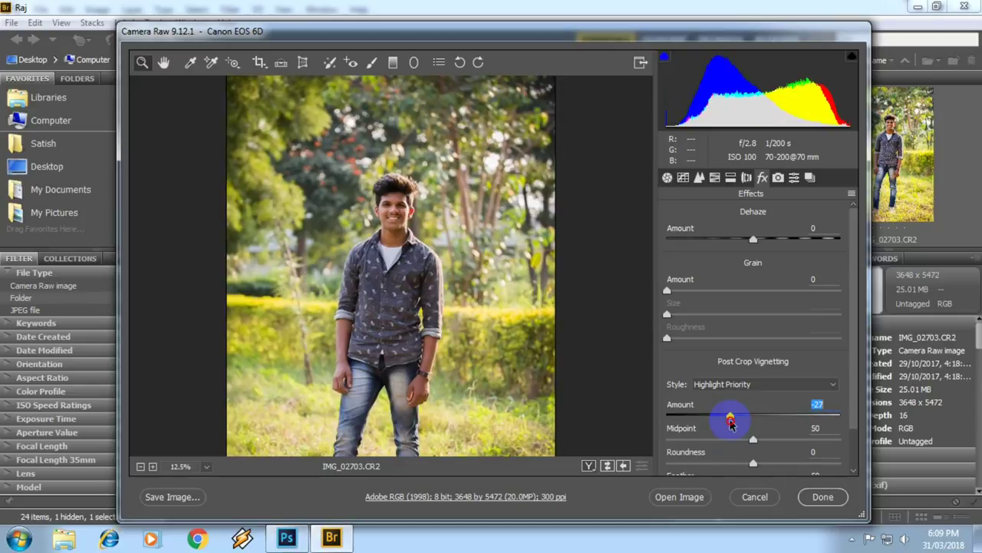
double_click(794, 411)
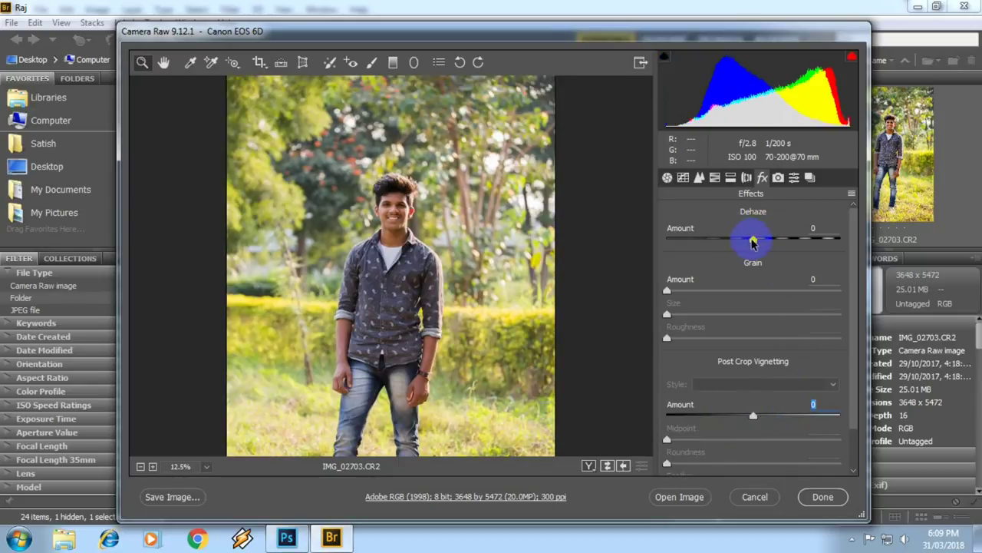
Step: Trial Dehaze at +24, settle it at +18, and inspect the man's face closely
mouse_move(753, 243)
left_mouse_down()
mouse_move(816, 235)
mouse_move(772, 241)
mouse_move(828, 246)
left_mouse_up()
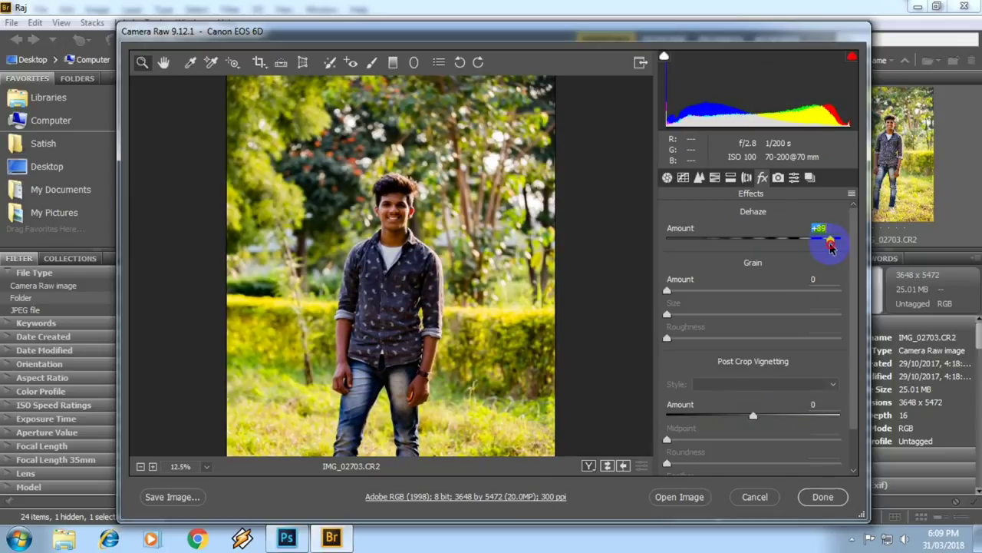
mouse_move(823, 246)
left_mouse_down()
mouse_move(709, 245)
mouse_move(829, 252)
mouse_move(675, 252)
mouse_move(775, 258)
mouse_move(816, 248)
mouse_move(741, 247)
mouse_move(773, 248)
mouse_move(777, 257)
mouse_move(759, 259)
left_mouse_up()
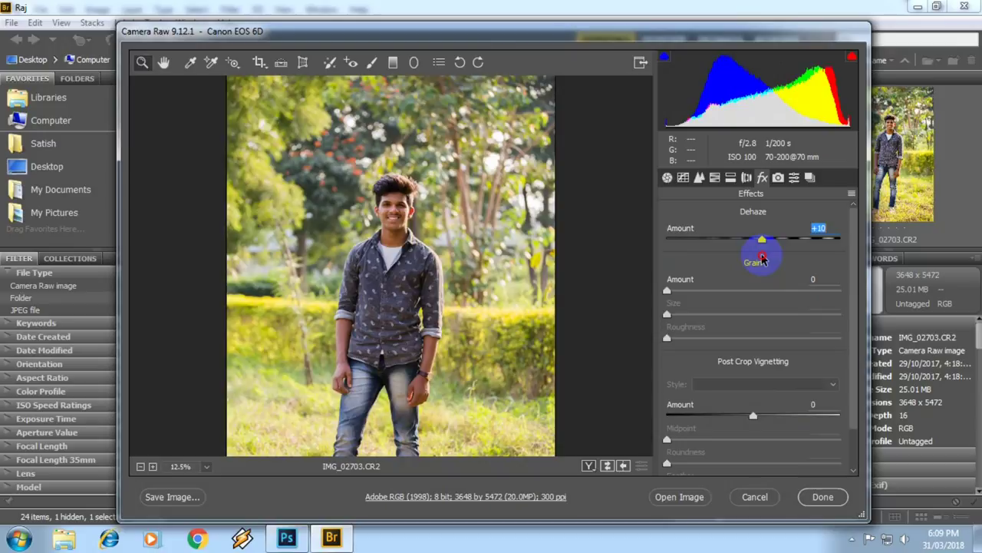
mouse_move(773, 258)
left_mouse_down()
mouse_move(750, 256)
mouse_move(786, 255)
left_mouse_up()
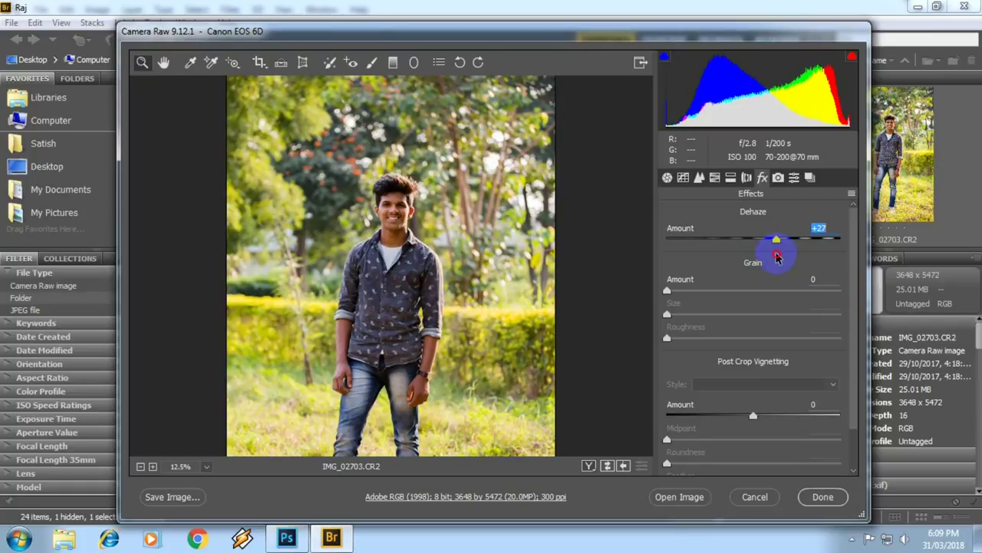
mouse_move(438, 284)
left_mouse_down()
mouse_move(460, 149)
mouse_move(427, 274)
mouse_move(414, 223)
mouse_move(485, 244)
mouse_move(441, 287)
left_mouse_up()
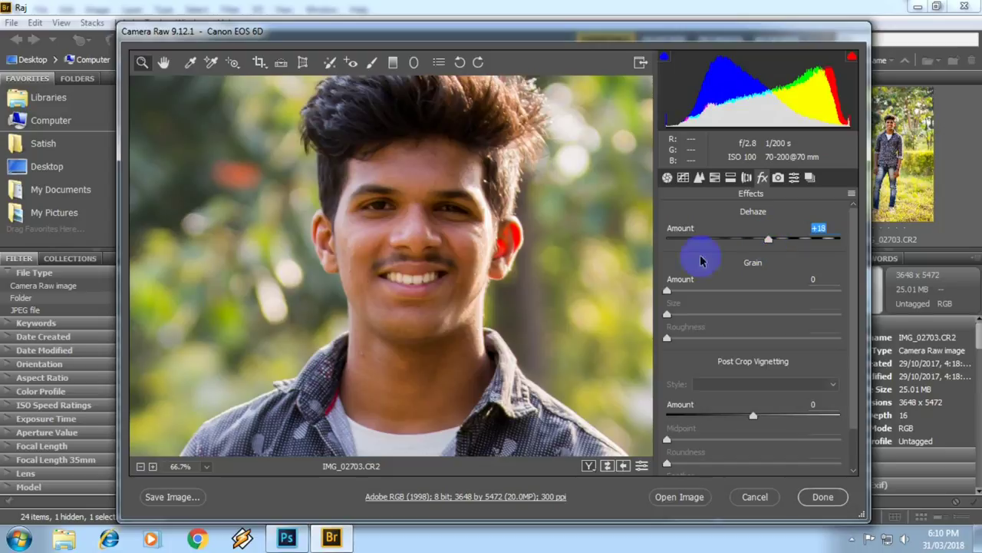
mouse_move(482, 272)
left_mouse_down()
mouse_move(456, 291)
mouse_move(468, 232)
left_mouse_up()
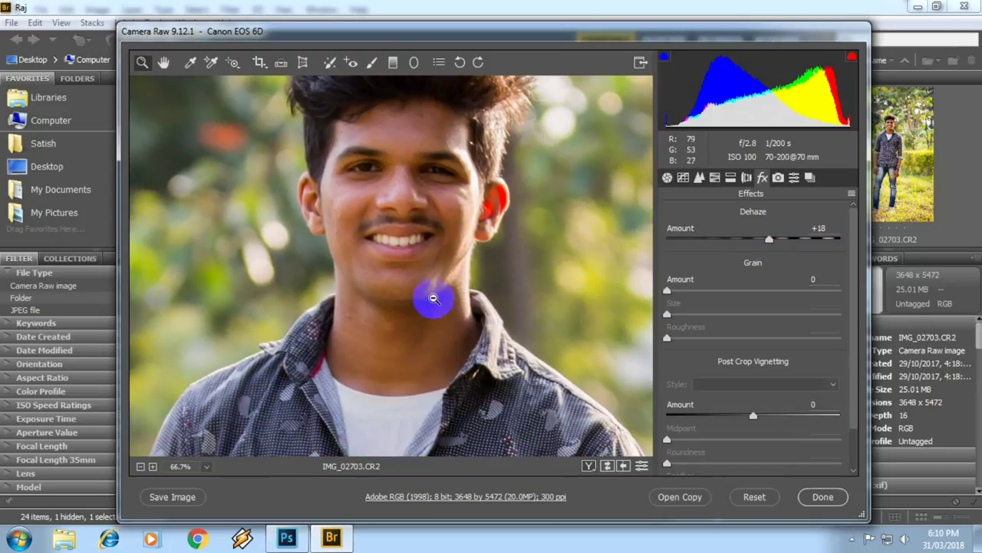
scroll(419, 324, "down", 5)
scroll(412, 341, "down", 1)
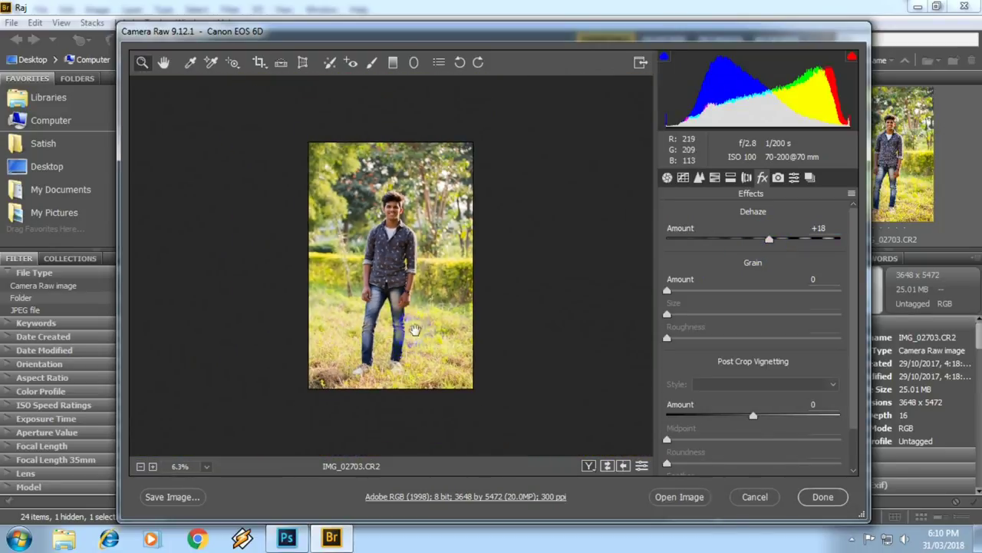
scroll(387, 253, "up", 1)
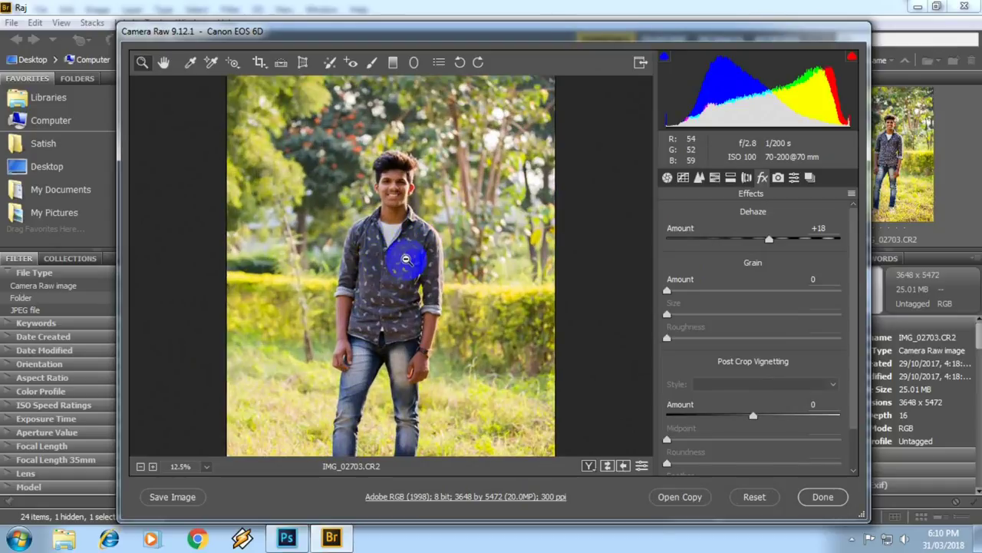
scroll(401, 258, "down", 1)
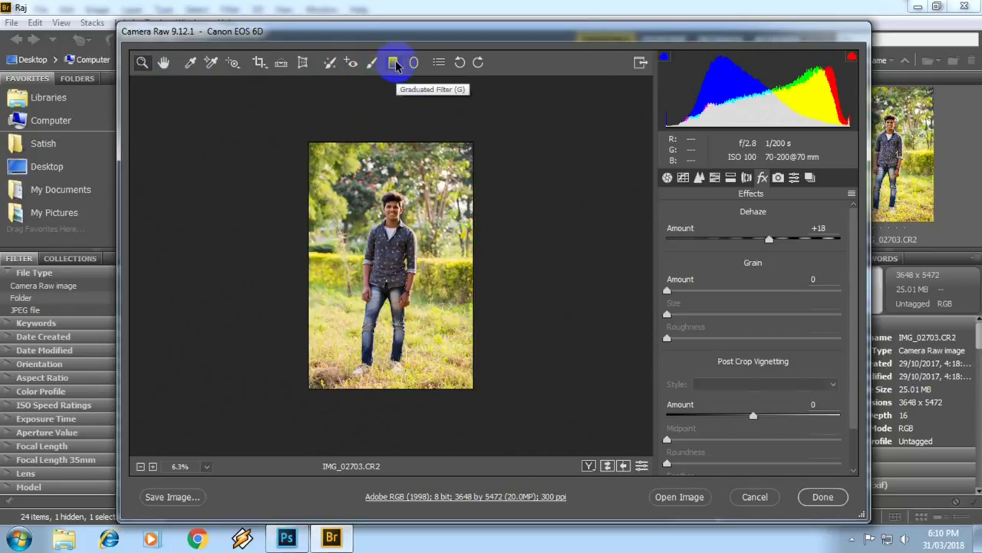
Step: Draw a graduated filter from the photo's left edge to just beside the man
left_click(393, 64)
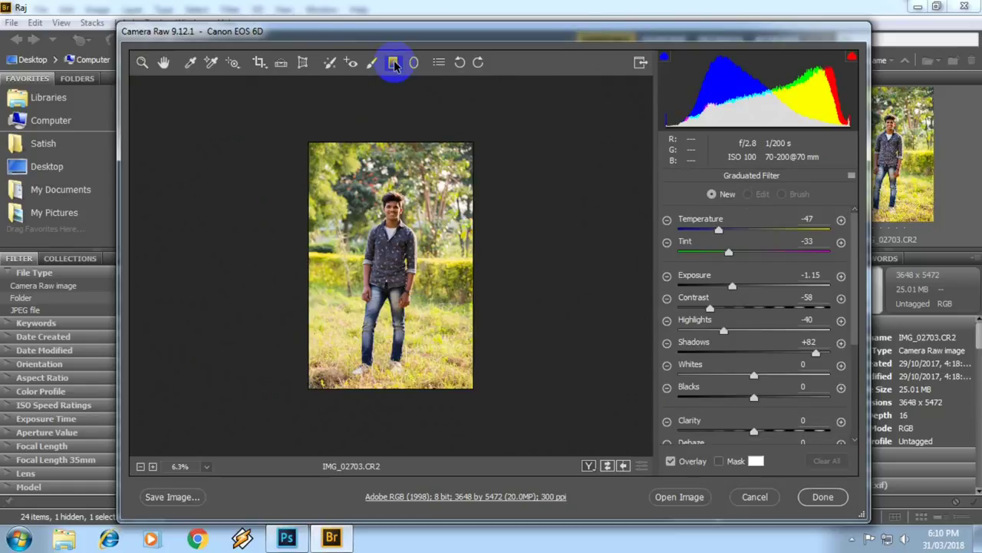
mouse_move(298, 180)
left_mouse_down()
mouse_move(319, 240)
mouse_move(392, 263)
left_mouse_up()
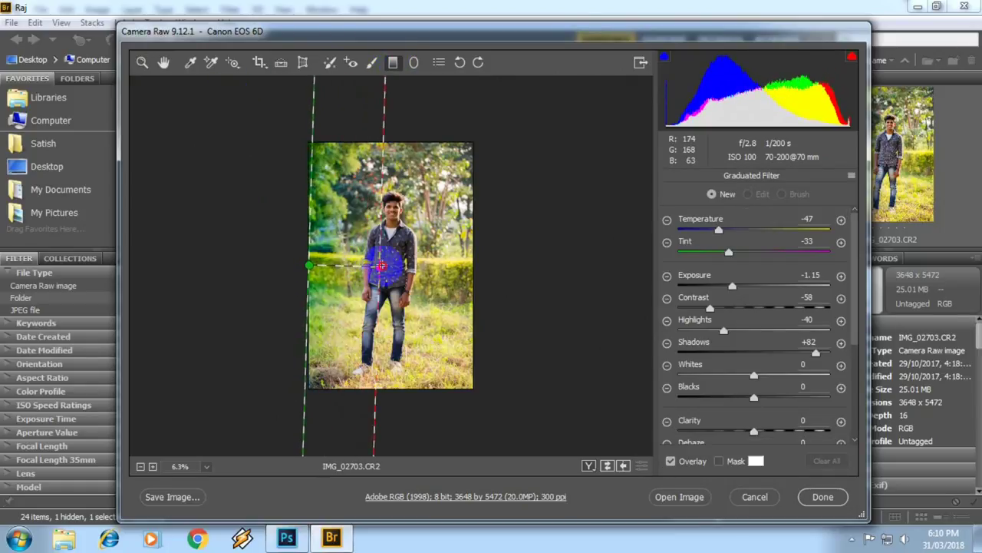
left_click_drag(392, 263, 431, 262)
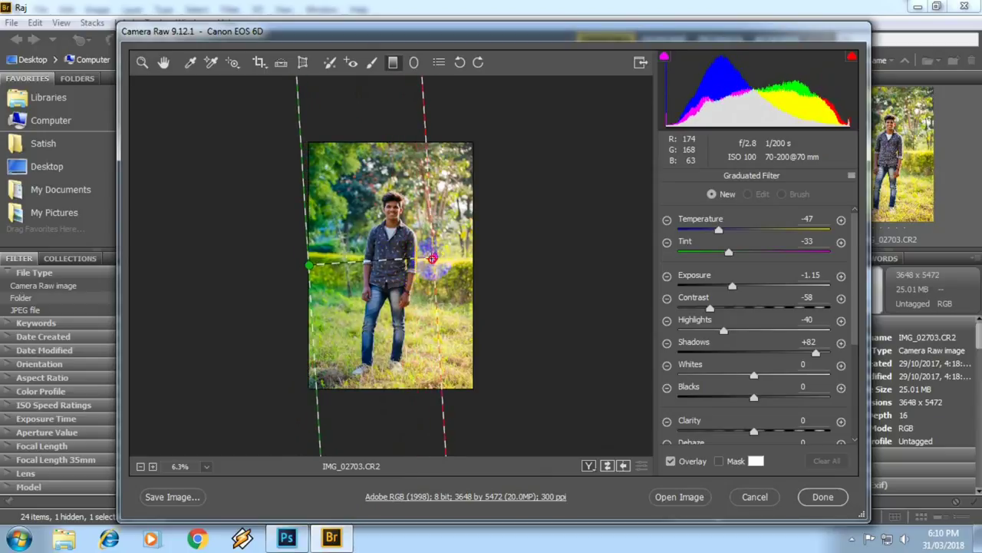
left_click_drag(431, 263, 411, 264)
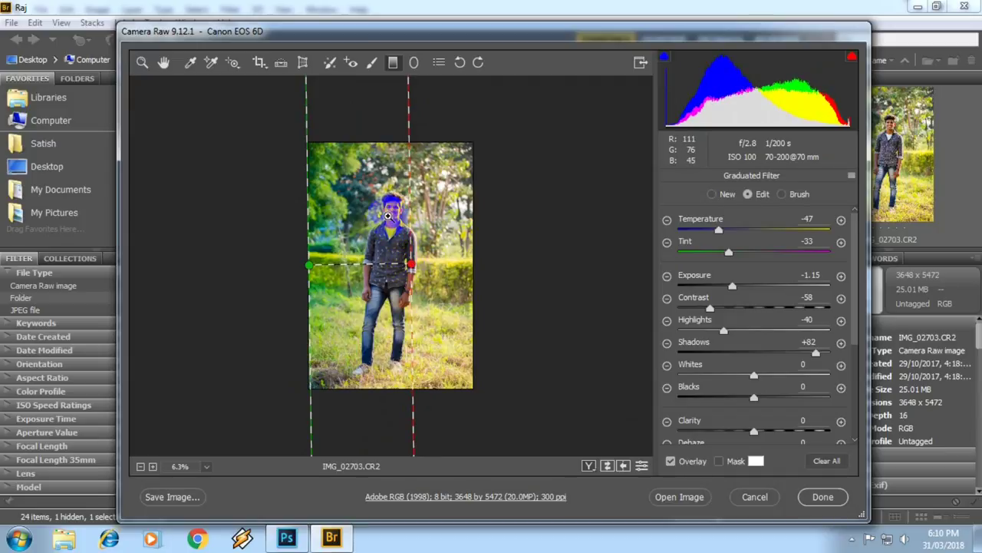
left_click(389, 217)
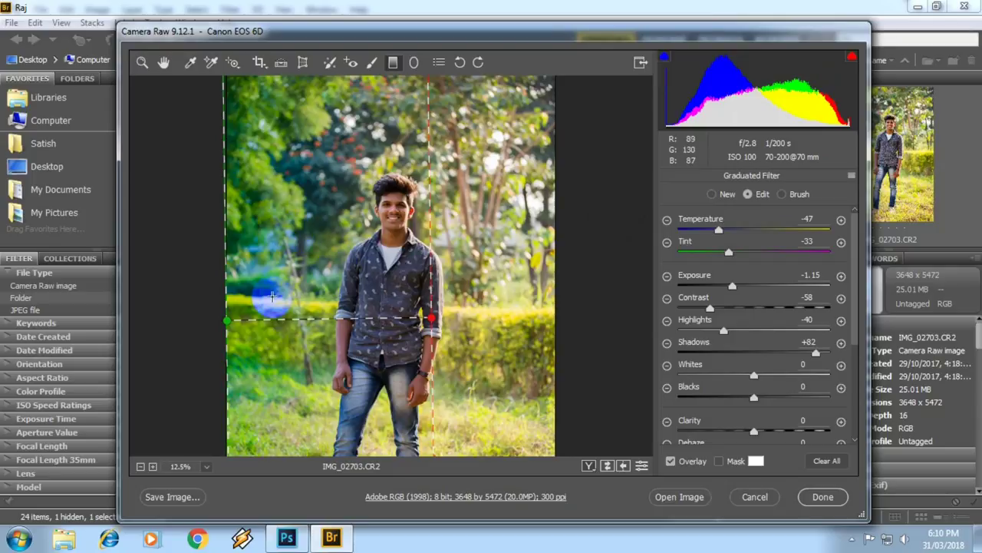
left_click_drag(442, 328, 431, 329)
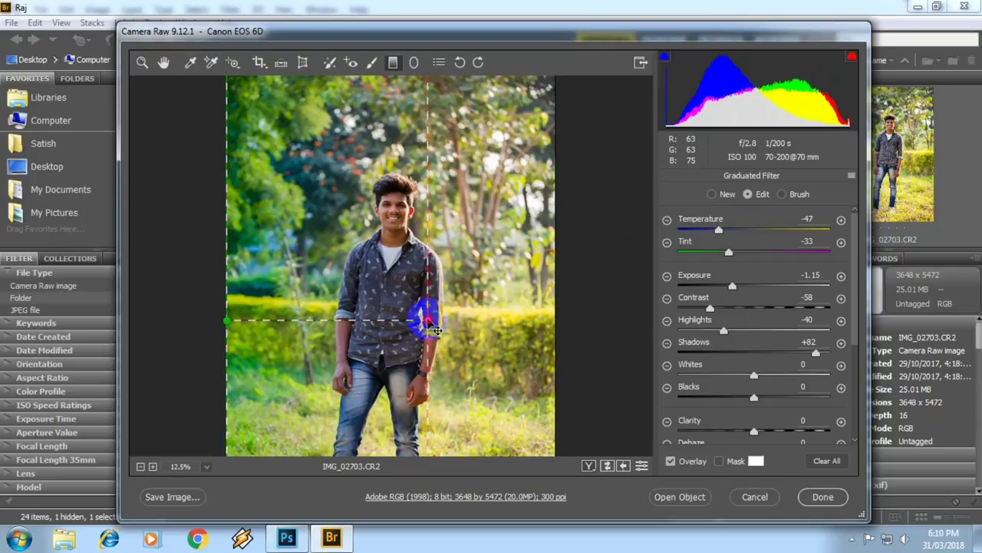
Step: Cool the gradient to Temperature -47 with Exposure -1.15, then draw a diagonal gradient from the top-right
mouse_move(721, 232)
left_mouse_down()
mouse_move(760, 226)
mouse_move(712, 230)
mouse_move(720, 235)
left_mouse_up()
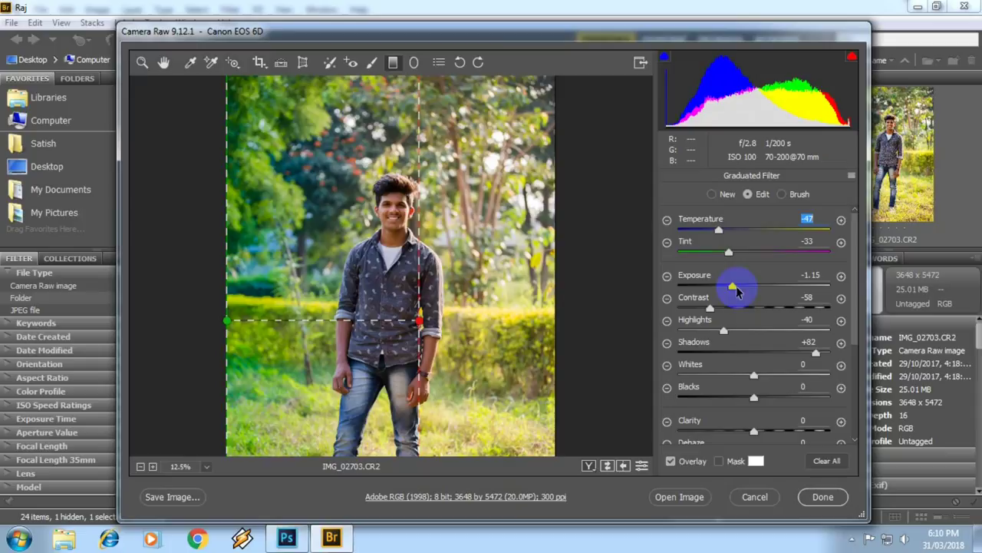
left_click_drag(736, 289, 732, 290)
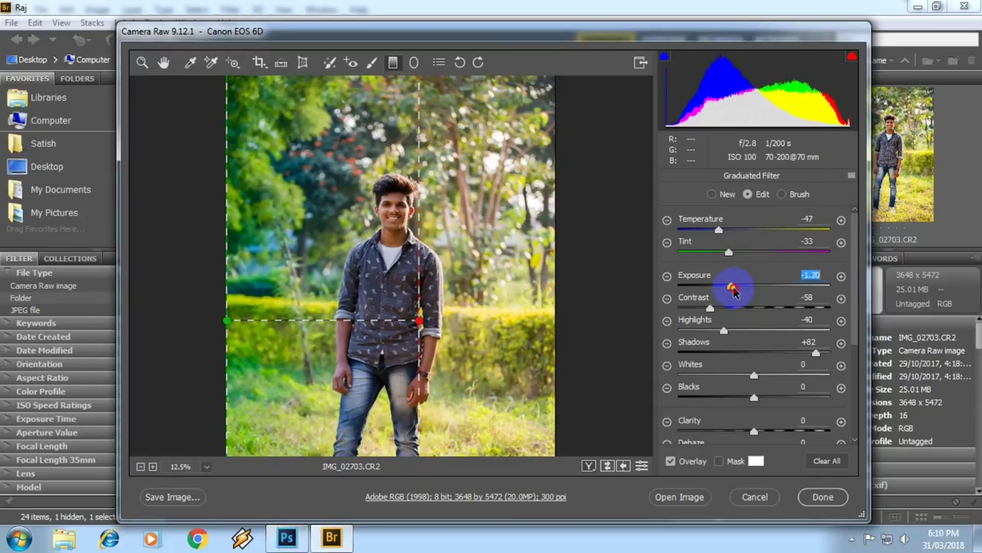
mouse_move(373, 346)
left_mouse_down()
mouse_move(396, 251)
mouse_move(373, 340)
left_mouse_up()
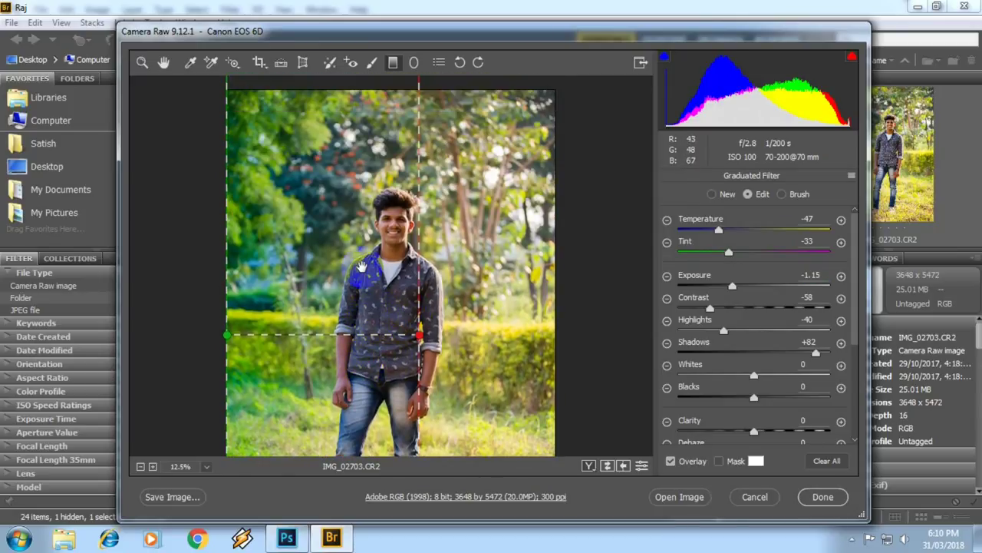
scroll(367, 271, "down", 1)
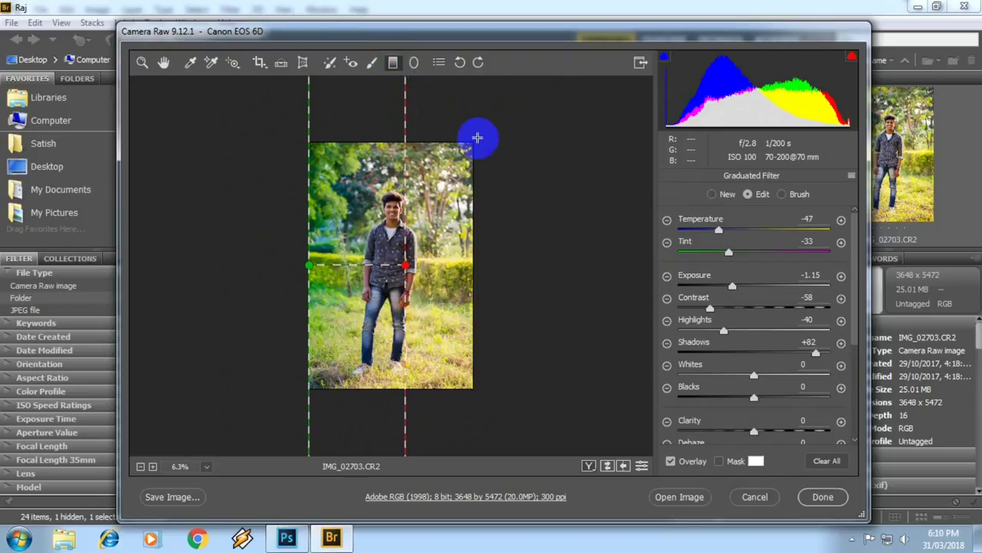
mouse_move(478, 143)
left_mouse_down()
mouse_move(340, 242)
mouse_move(365, 210)
left_mouse_up()
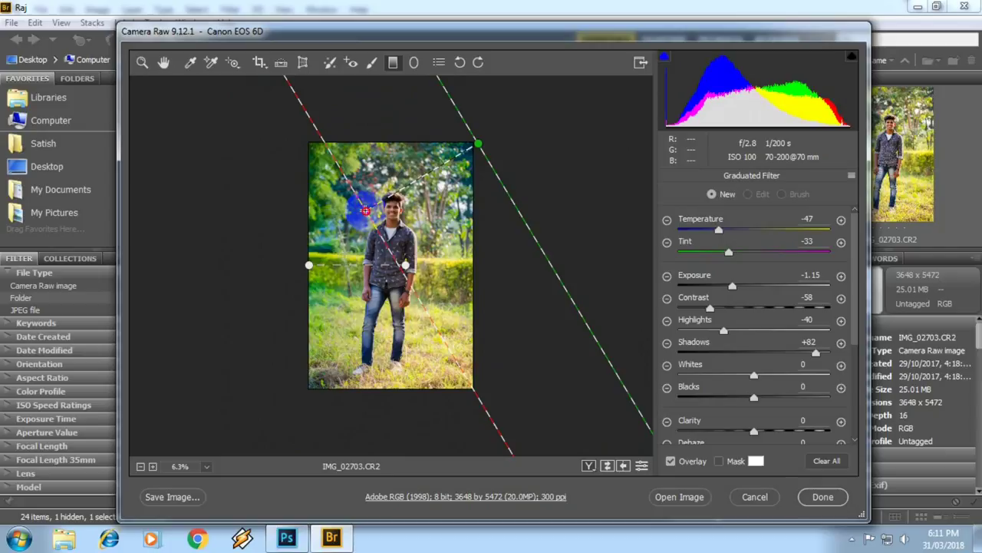
Step: Reposition the top-right gradient, warm it to Temperature +22, and start a third from the bottom-left
mouse_move(450, 160)
left_mouse_down()
mouse_move(474, 200)
mouse_move(456, 174)
left_mouse_up()
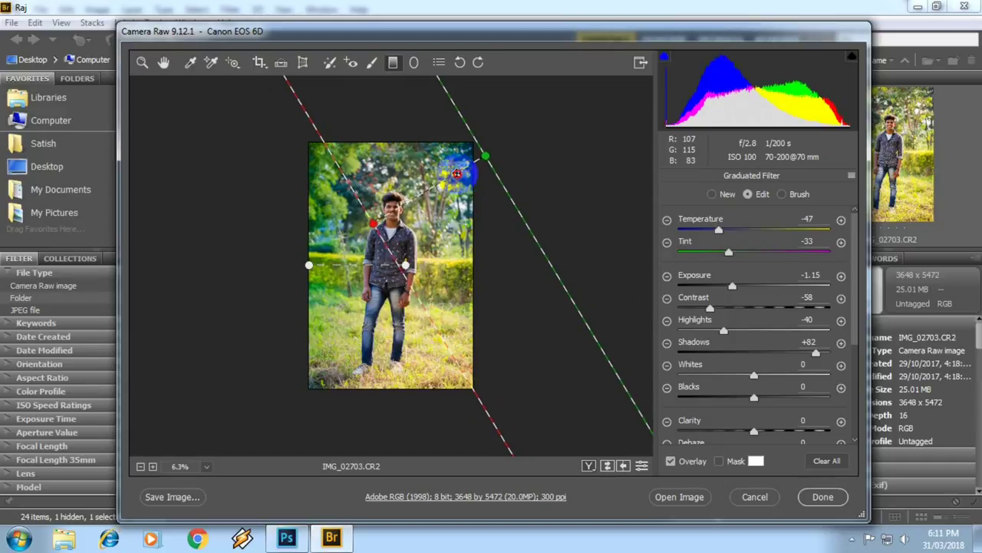
left_click_drag(456, 173, 479, 170)
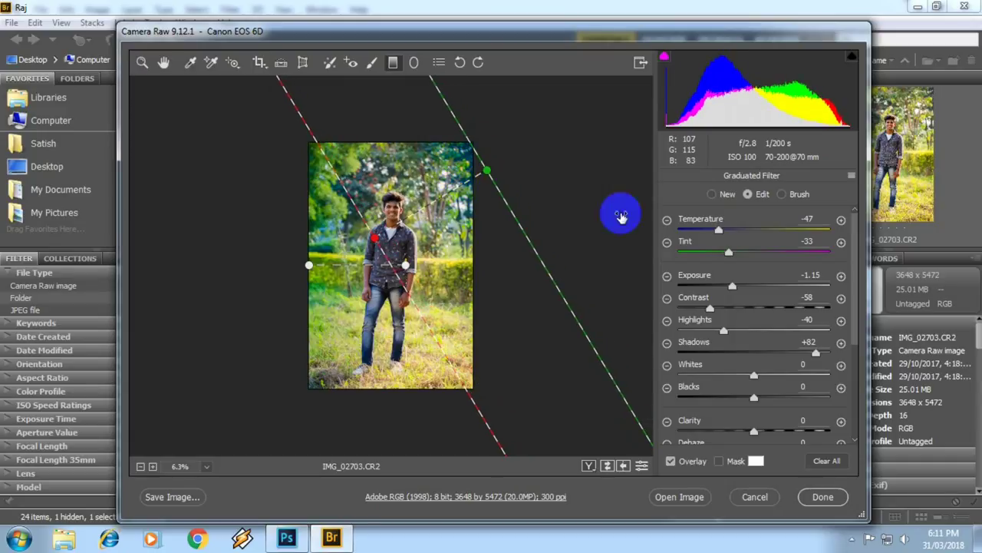
left_click_drag(725, 231, 772, 231)
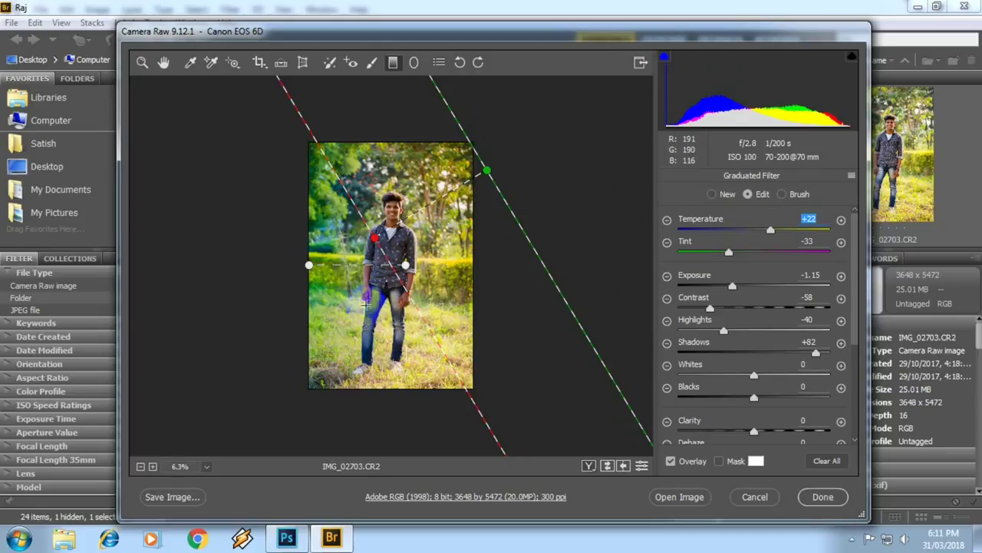
left_click(314, 229)
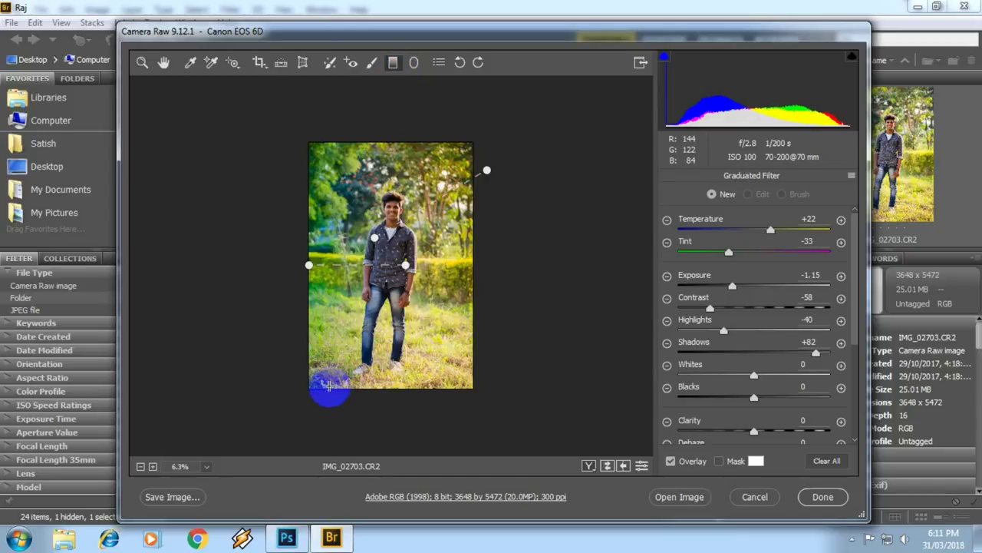
mouse_move(310, 398)
left_mouse_down()
mouse_move(354, 358)
mouse_move(386, 300)
left_mouse_up()
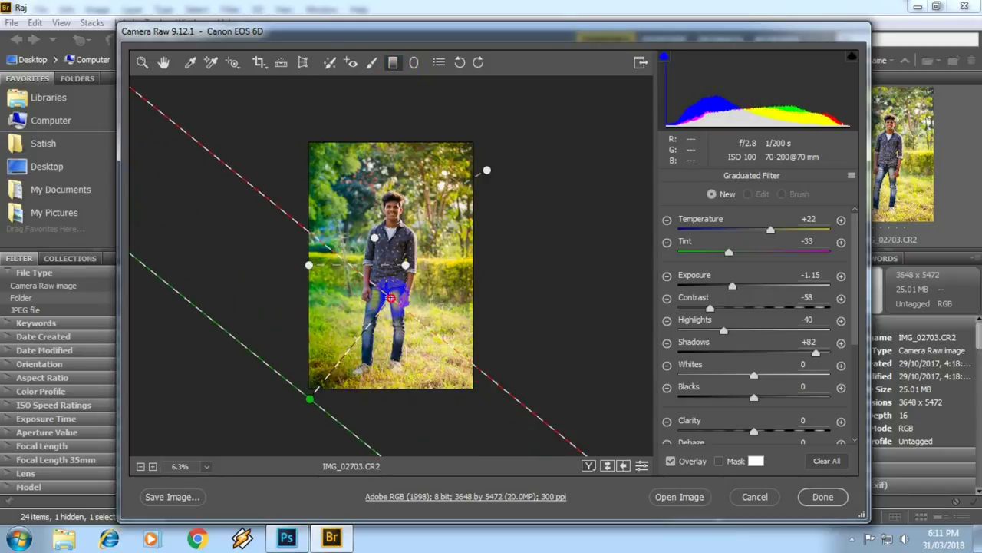
Step: Set the bottom-left gradient to Exposure -0.80 and Temperature -33, and tilt it to a flatter angle
left_click_drag(395, 291, 386, 300)
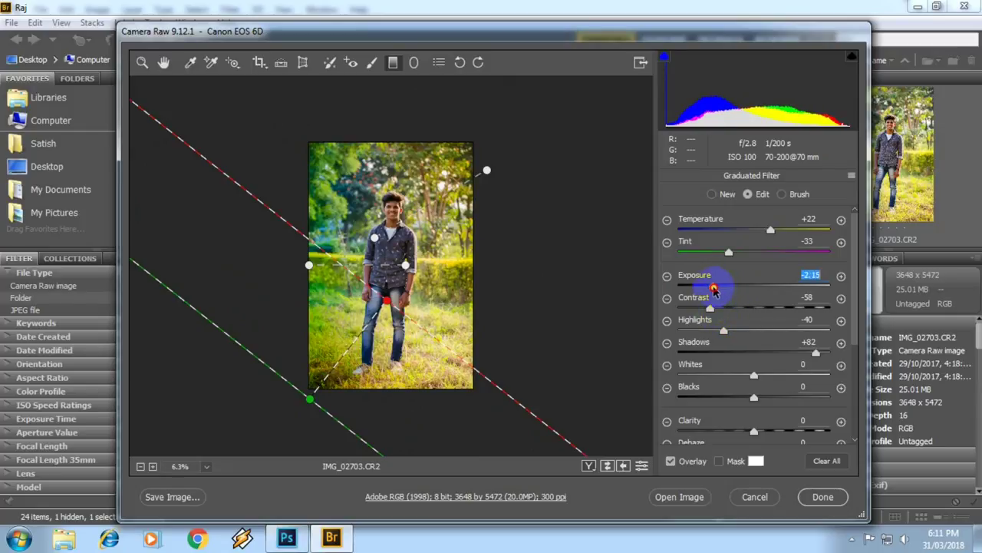
left_click_drag(716, 289, 723, 288)
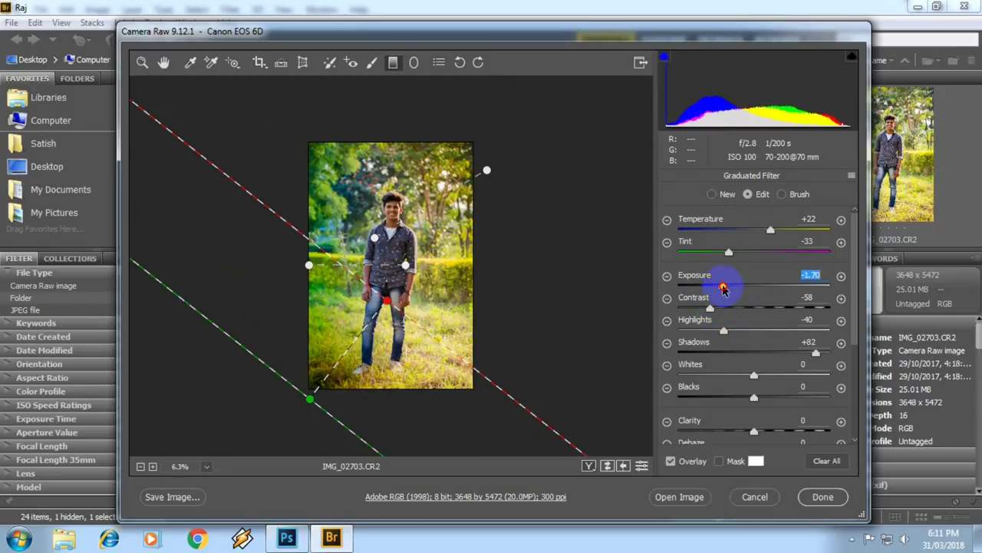
mouse_move(721, 288)
left_mouse_down()
mouse_move(760, 287)
mouse_move(738, 286)
left_mouse_up()
left_click_drag(758, 233, 727, 234)
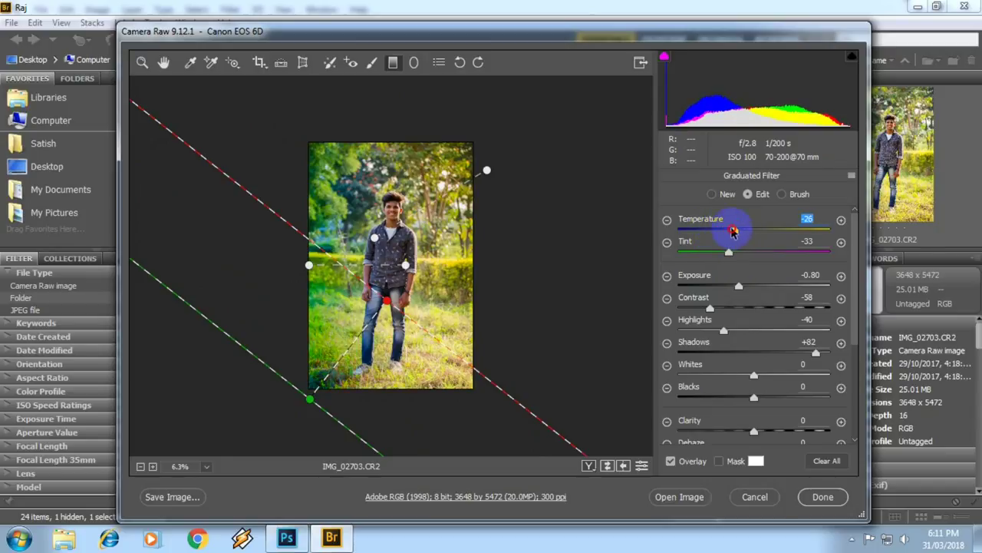
left_click(310, 399)
mouse_move(310, 399)
left_mouse_down()
mouse_move(375, 412)
mouse_move(377, 386)
mouse_move(390, 386)
mouse_move(378, 412)
mouse_move(309, 407)
mouse_move(344, 389)
mouse_move(383, 391)
mouse_move(333, 417)
mouse_move(345, 414)
left_mouse_up()
left_click_drag(388, 306, 374, 307)
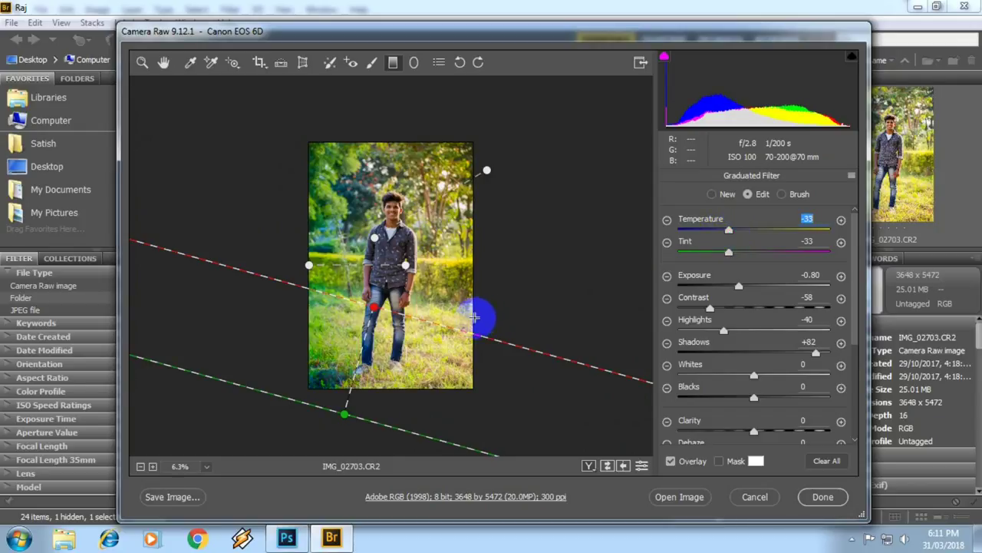
left_click(143, 63)
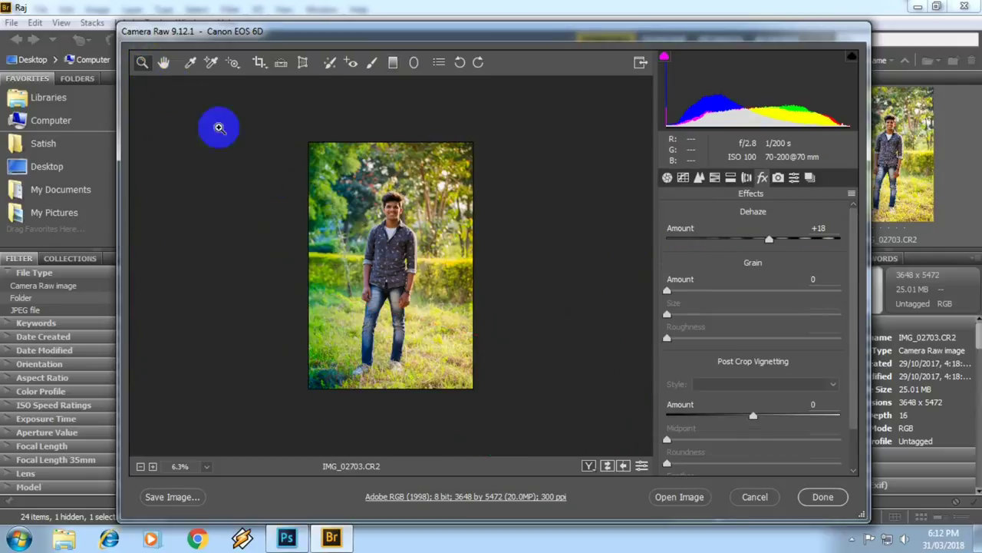
Step: Zoom in on the man's face and back out to fit the whole photo
left_click(391, 208)
left_click(440, 248)
left_click(432, 256)
left_click(395, 256)
left_click(353, 255)
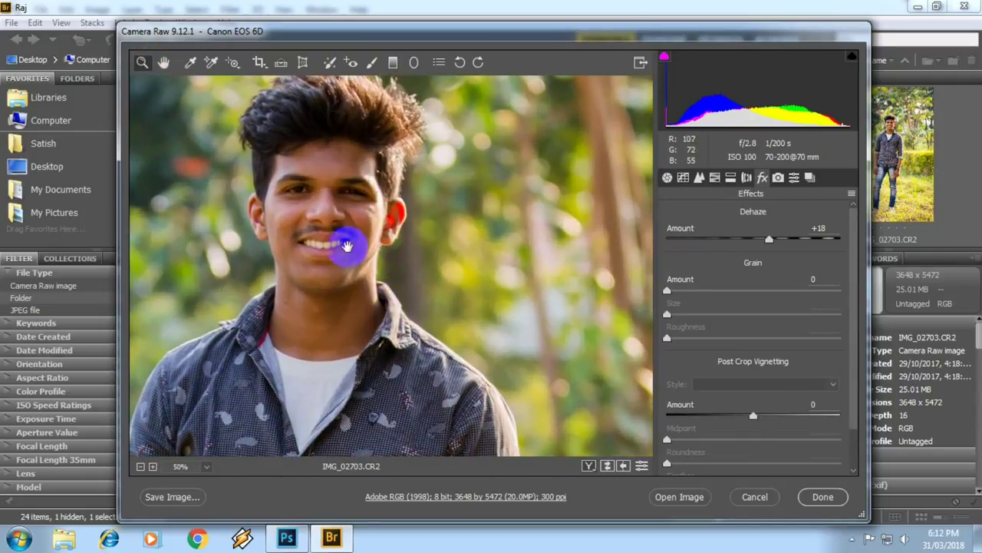
left_click(366, 282, "alt")
left_click(369, 285, "alt")
left_click(369, 285, "alt")
left_click(369, 281, "alt")
Step: Lower Contrast in the Basic panel from +24 to +8, checking the face
left_click(667, 177)
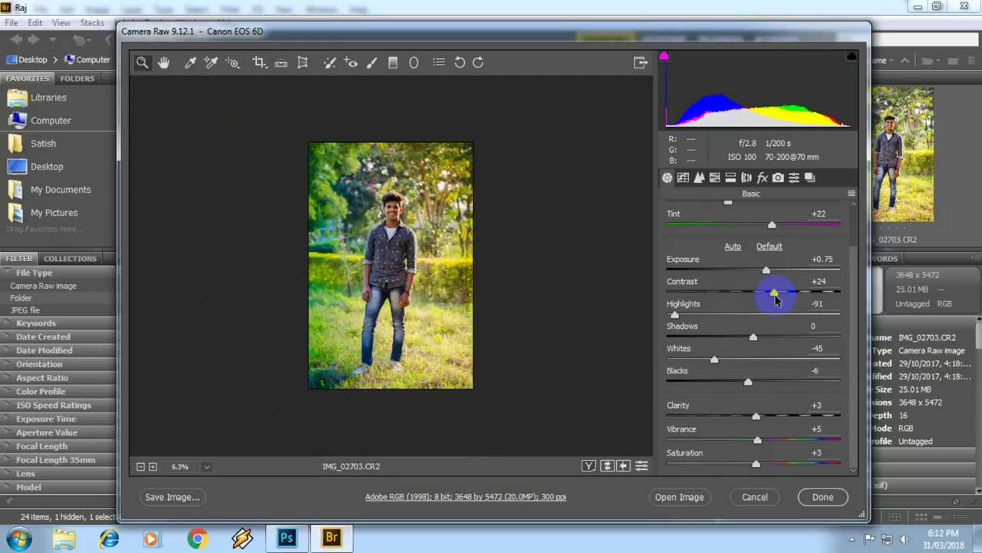
left_click_drag(759, 300, 757, 301)
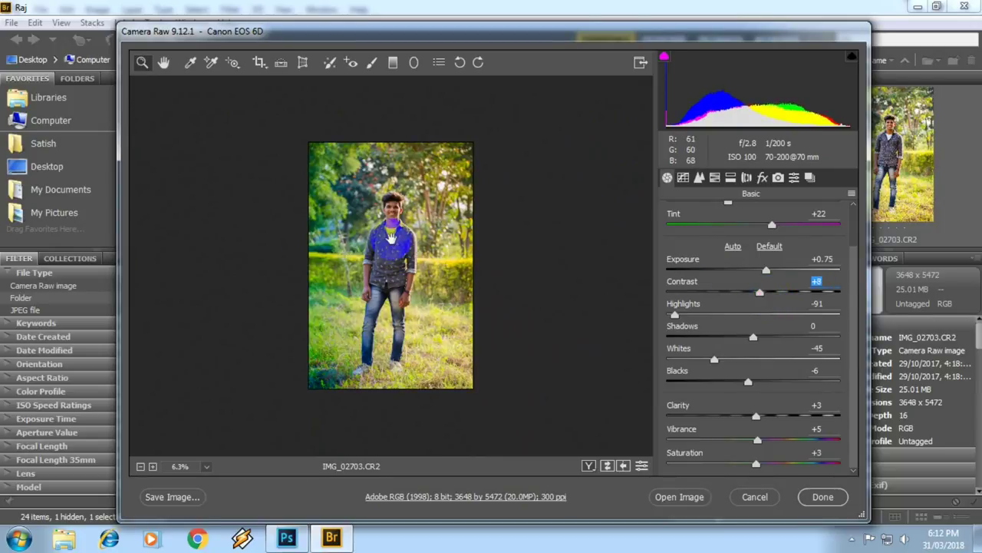
left_click(391, 239)
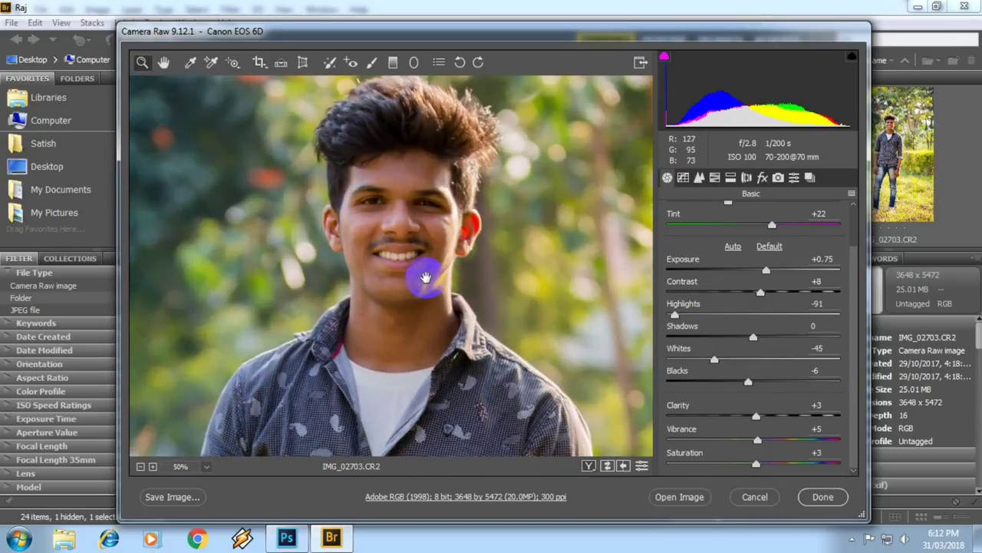
left_click(417, 261, "alt")
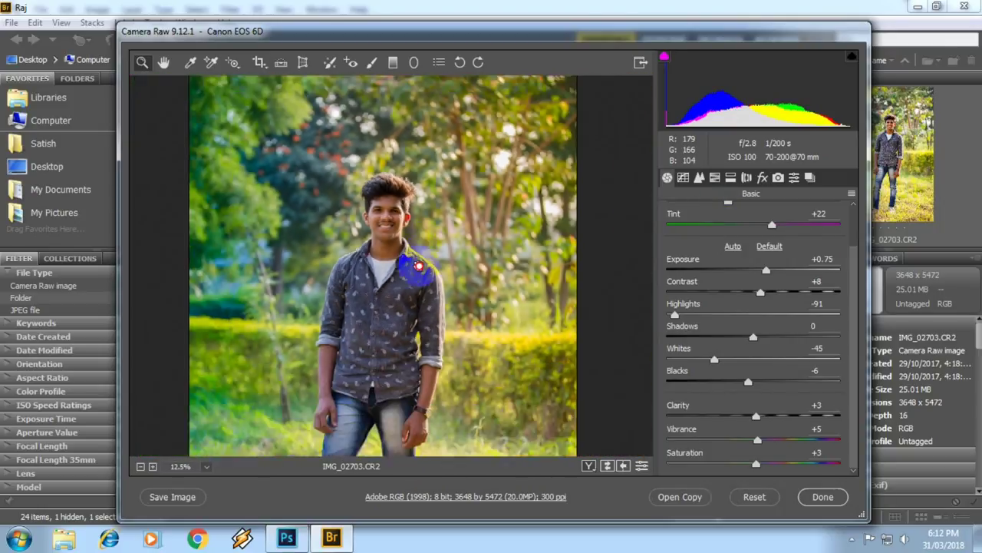
left_click(418, 265, "alt")
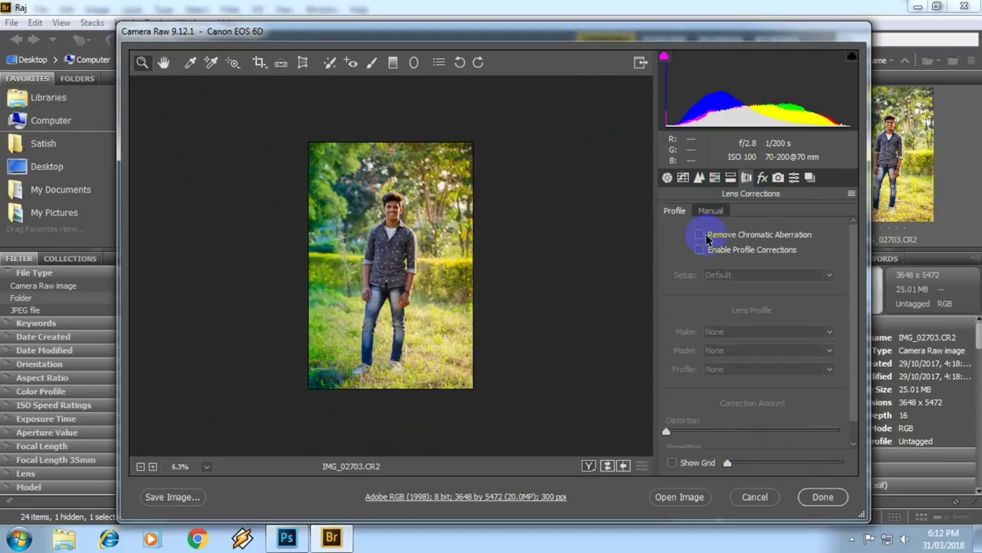
Step: Enable lens profile corrections (Canon EF 70-200mm f/2.8 L), toggling them off and on to compare
scroll(417, 212, "up", 3)
scroll(390, 228, "up", 2)
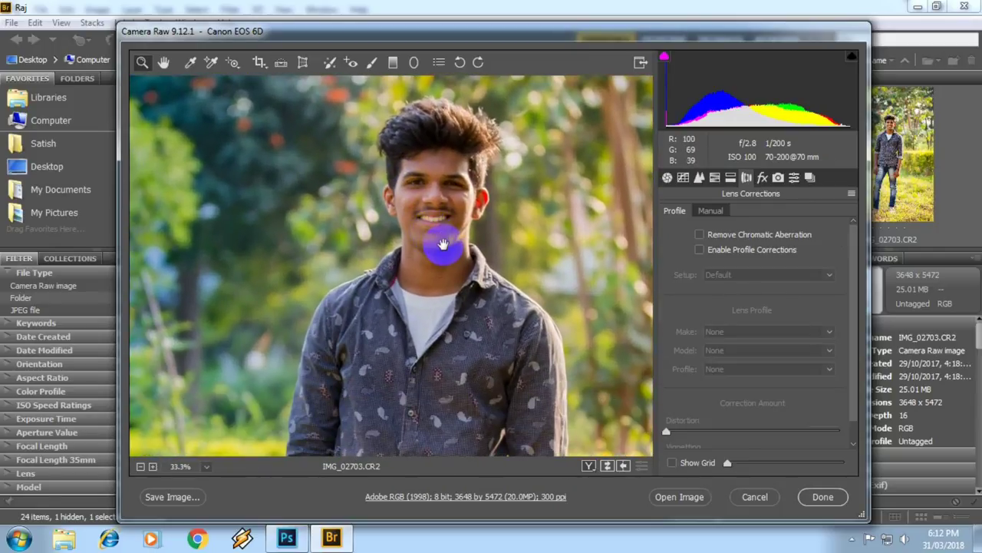
left_click_drag(418, 299, 439, 234)
left_click(699, 250)
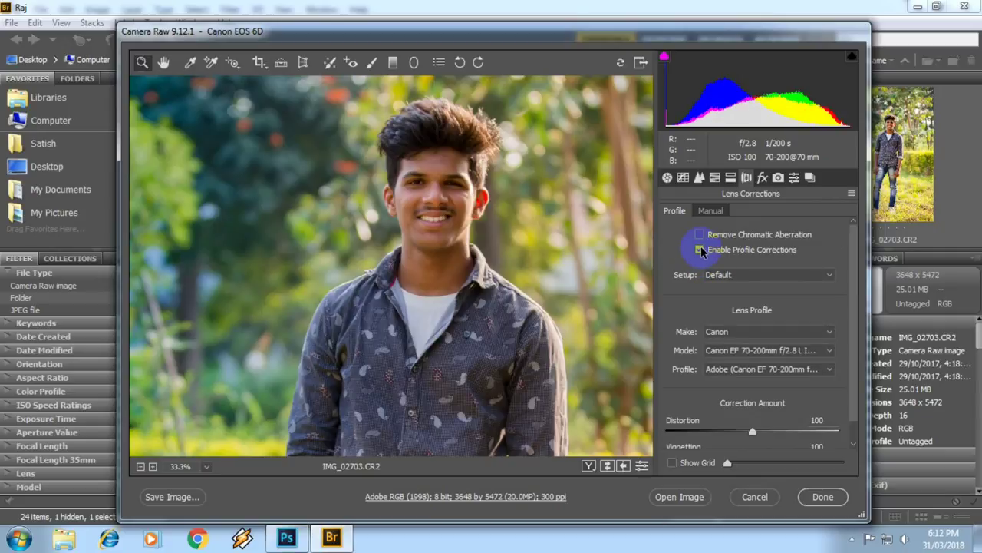
scroll(468, 310, "down", 5)
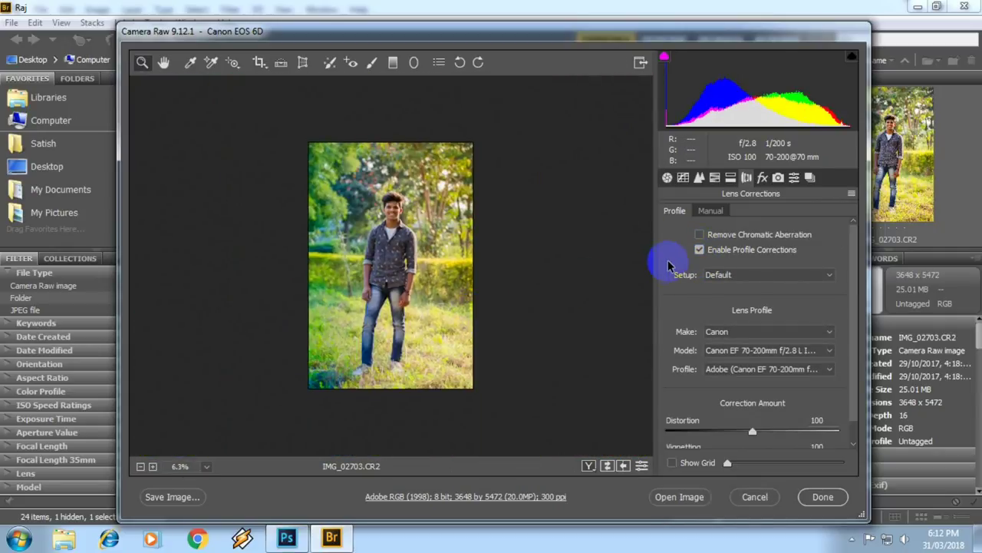
left_click(460, 282)
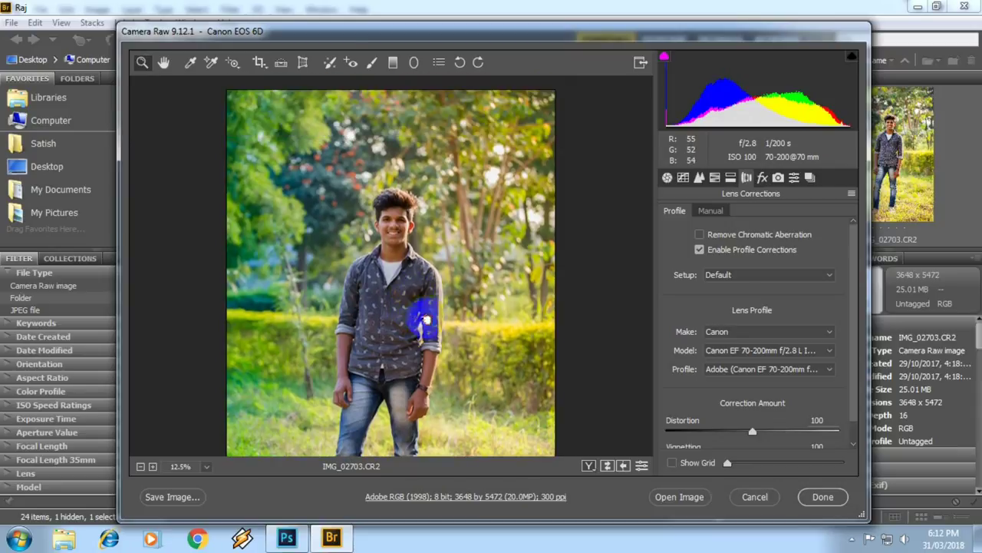
left_click(699, 250)
left_click(699, 250)
left_click(699, 250)
left_click(699, 250)
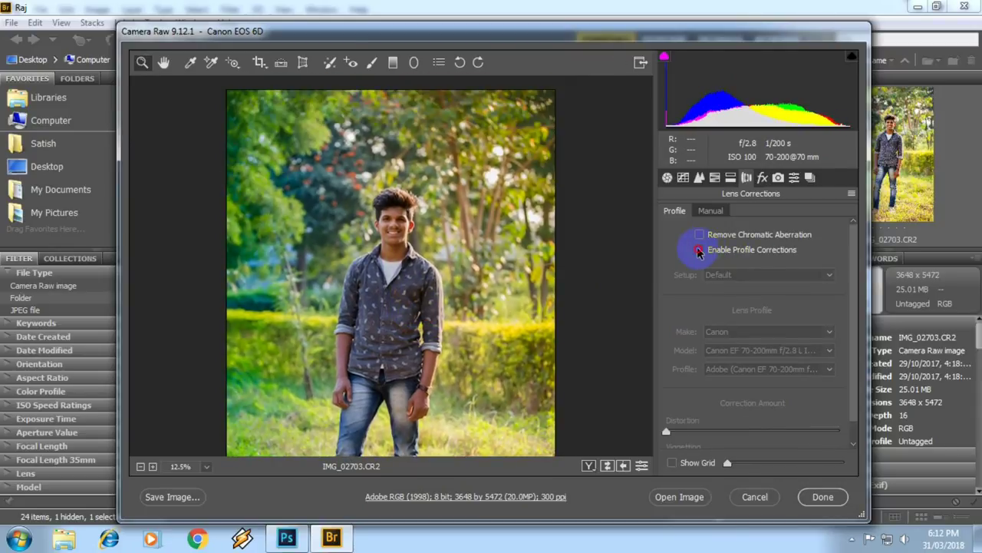
Step: Turn on chromatic aberration removal and inspect the face and shirt at full size
left_click(699, 235)
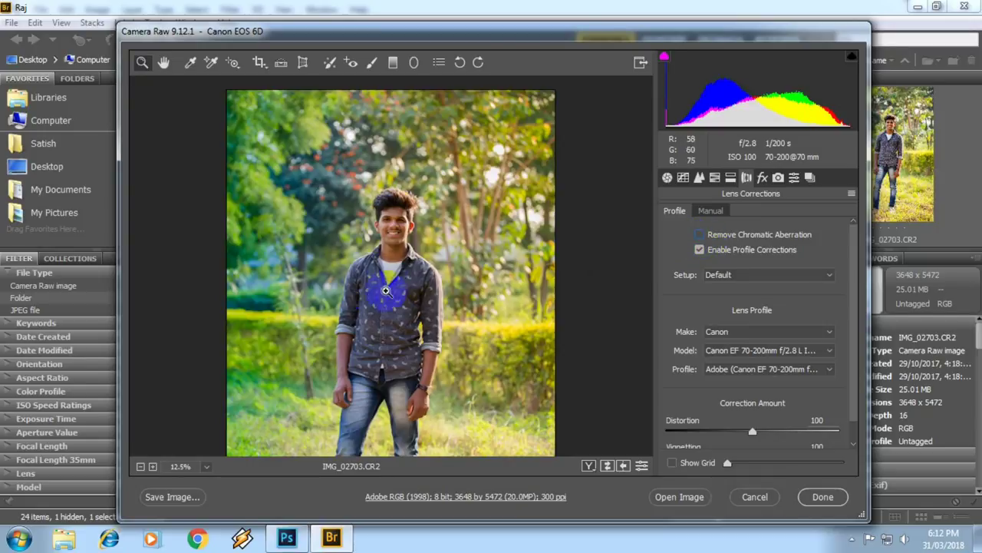
left_click(390, 219)
left_click(392, 285)
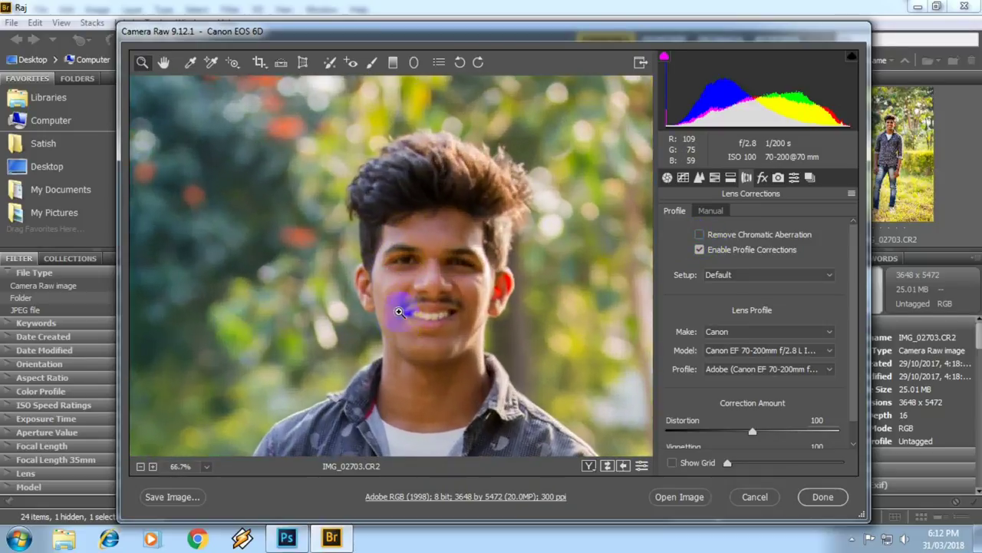
left_click(386, 257)
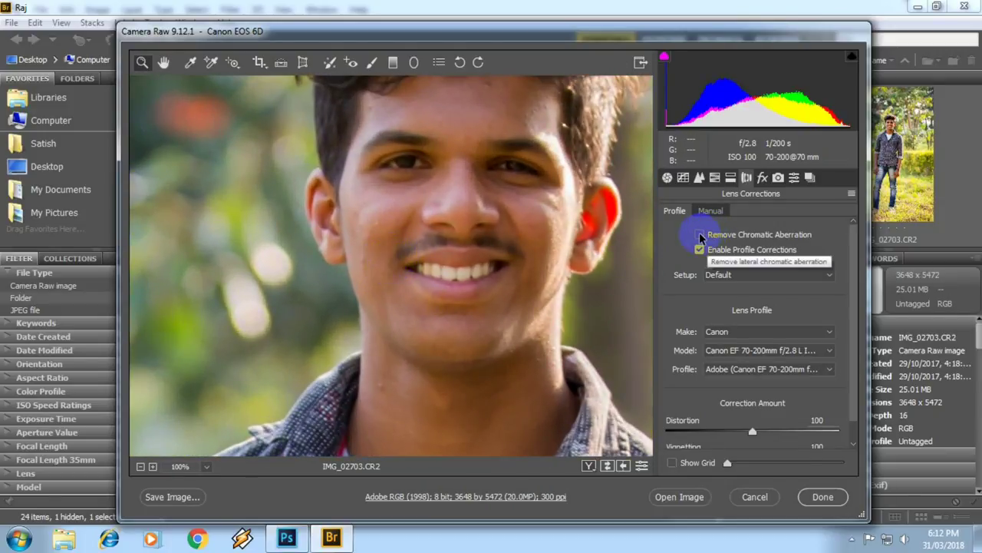
left_click_drag(482, 355, 496, 236)
left_click(467, 300, "alt")
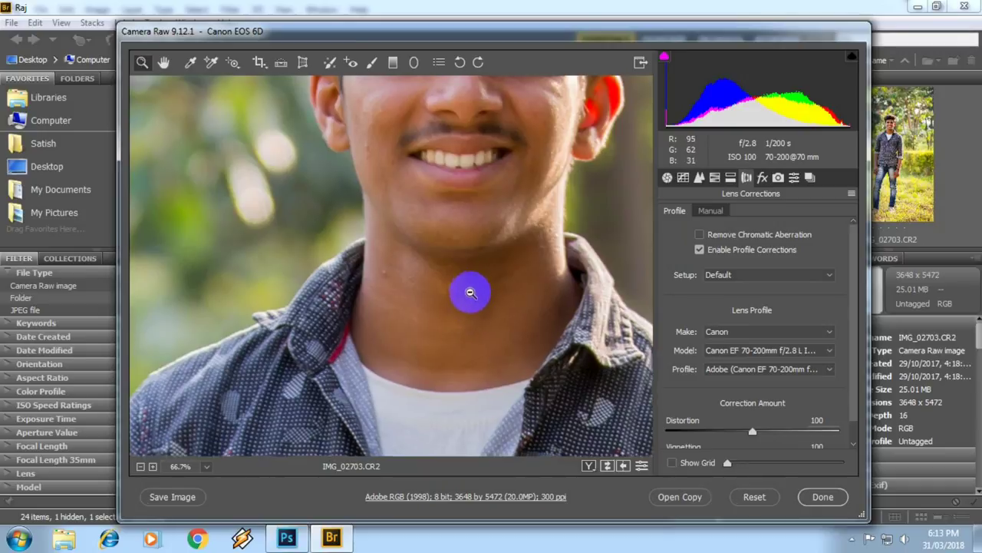
Step: Raise Blacks from -6 to +21 in the Basic panel and zoom out to fit
left_click(470, 292, "alt")
left_click(465, 292, "alt")
left_click(465, 292, "alt")
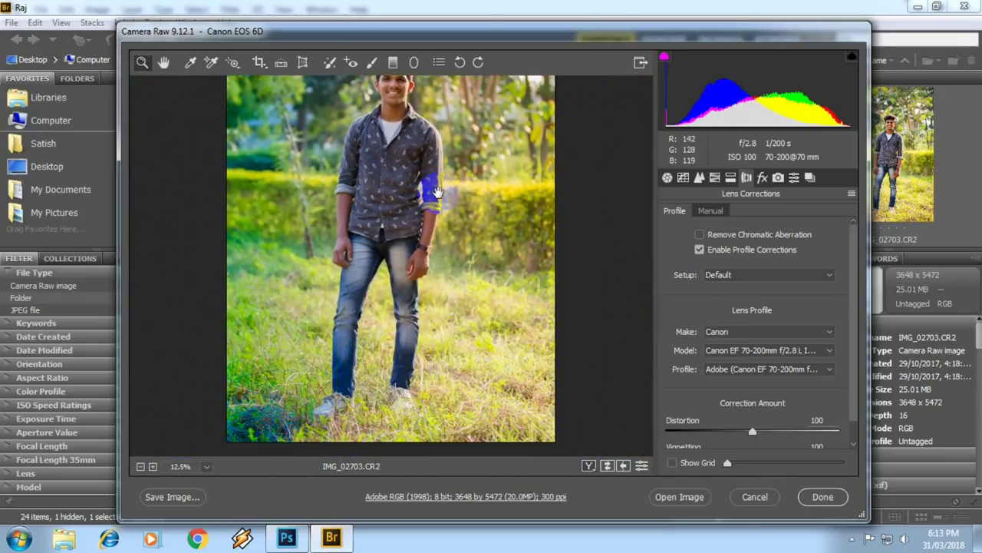
left_click(667, 178)
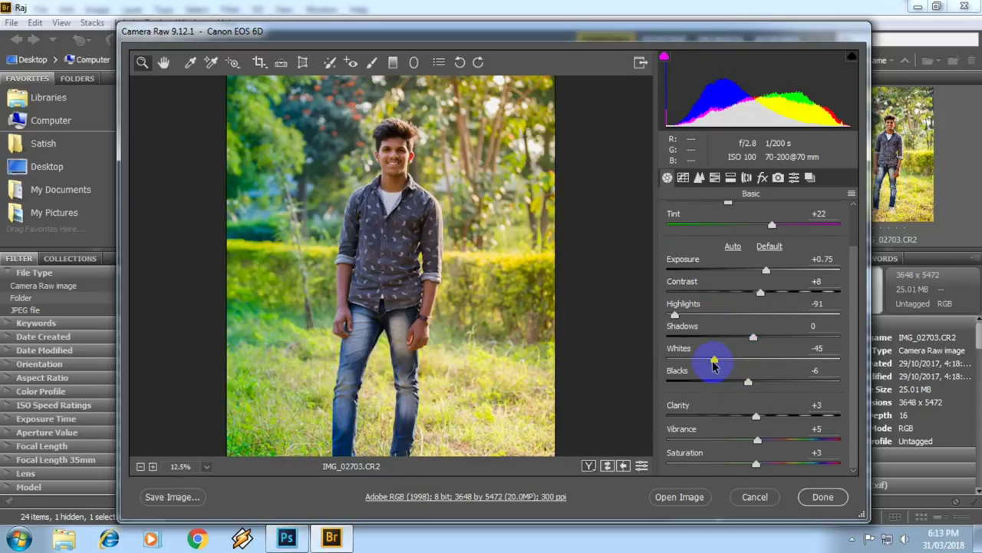
mouse_move(750, 384)
left_mouse_down()
mouse_move(763, 384)
mouse_move(739, 384)
mouse_move(779, 388)
left_mouse_up()
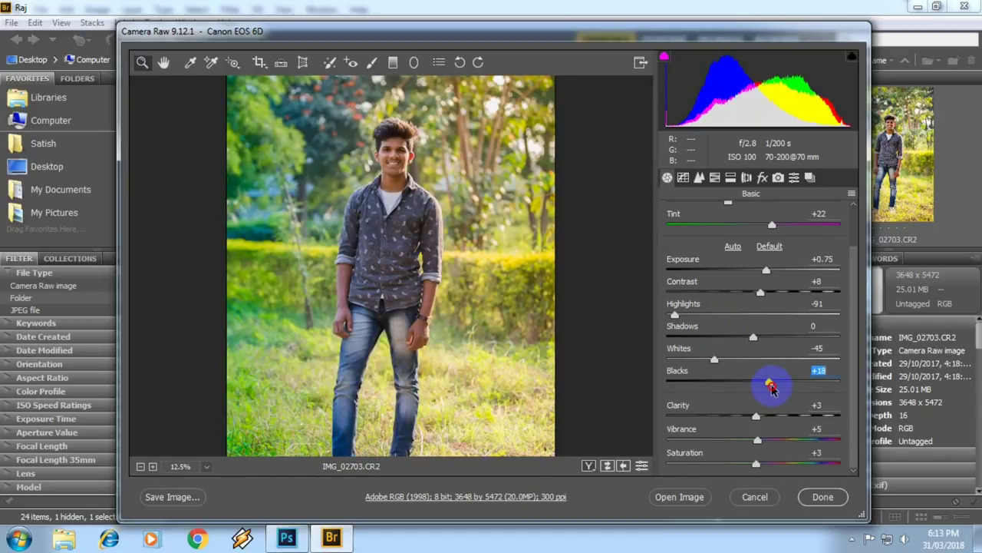
mouse_move(509, 324)
left_mouse_down()
mouse_move(438, 143)
mouse_move(423, 285)
mouse_move(435, 244)
left_mouse_up()
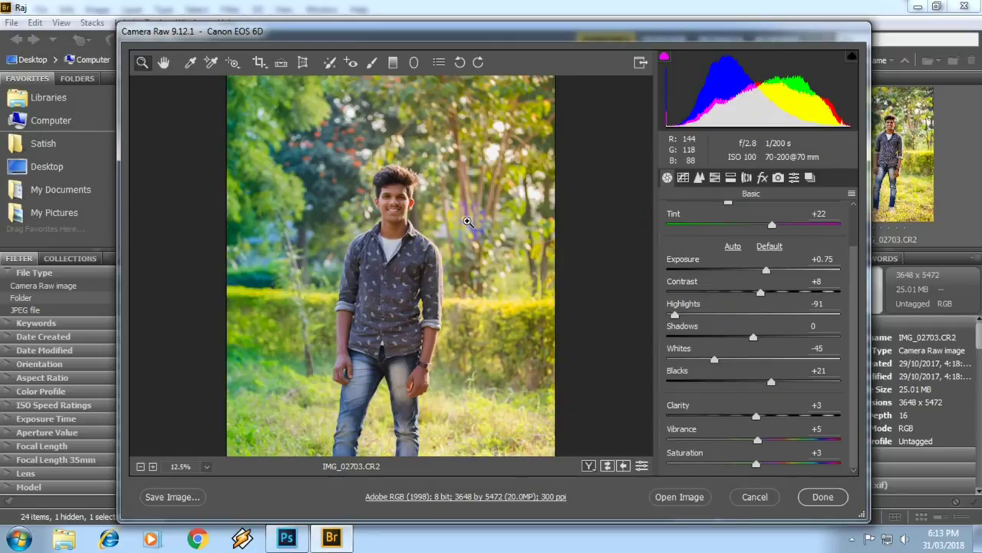
left_click(373, 282, "alt")
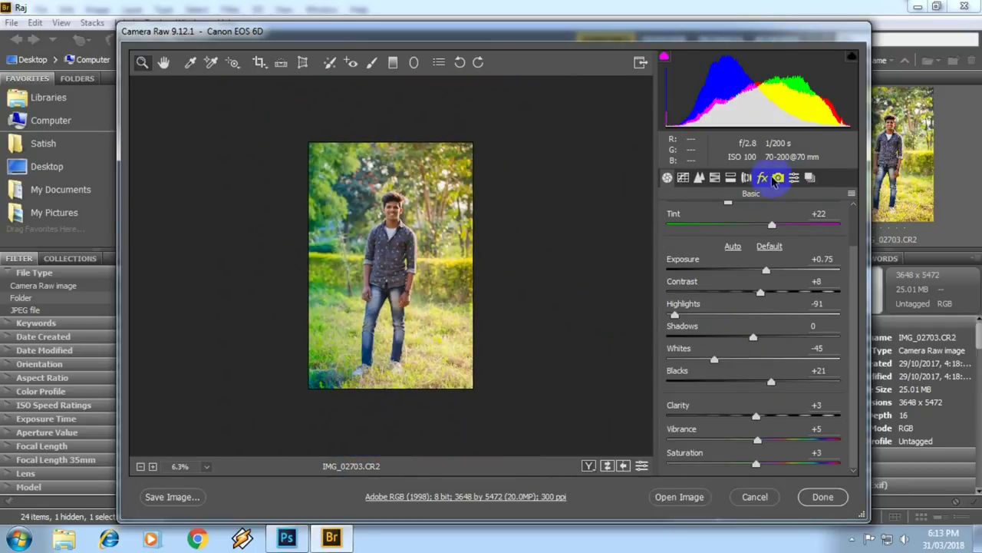
Step: Save the current Camera Raw settings as a new preset
left_click(795, 179)
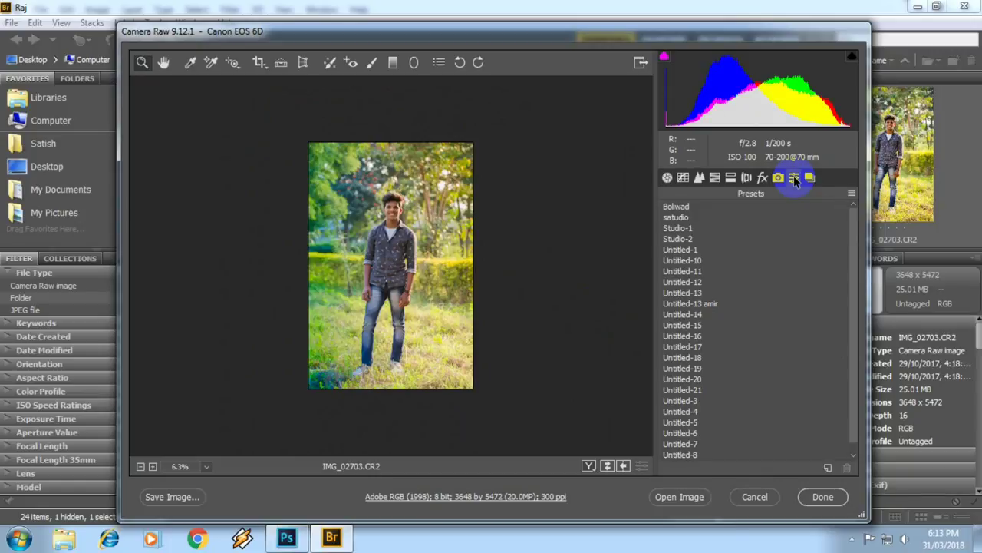
left_click(828, 468)
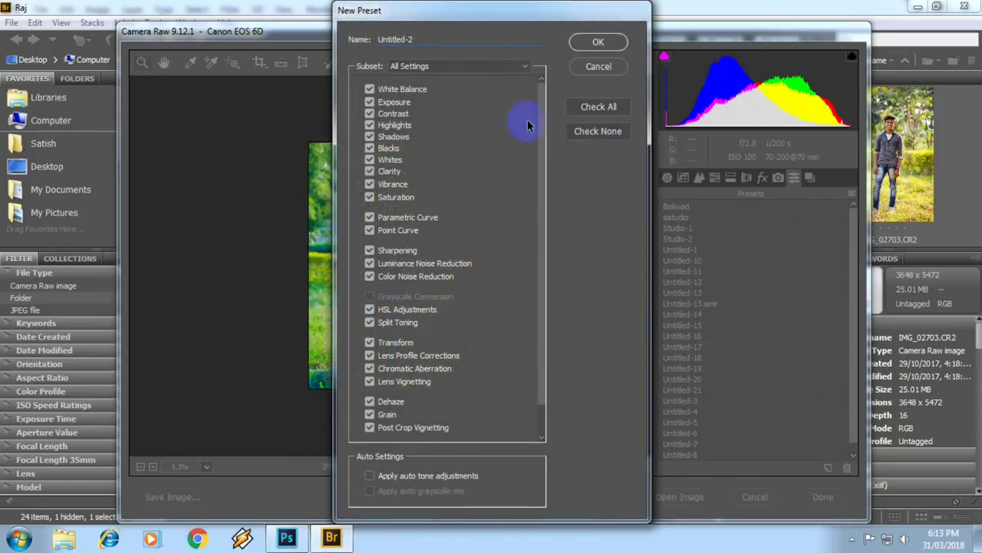
left_click(600, 44)
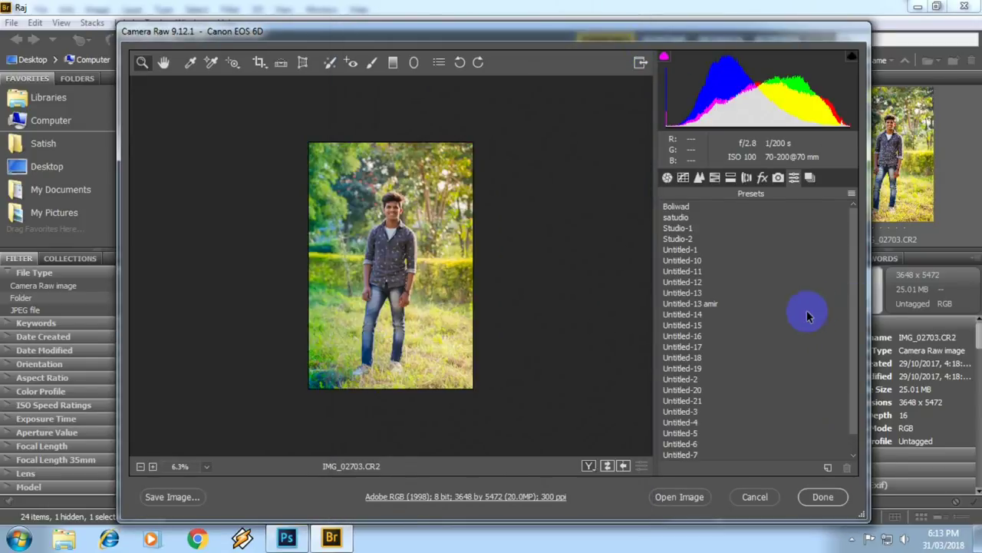
Step: Apply the Untitled-19 preset, zoom the preview to 25%, and undo the last change
left_click(697, 370)
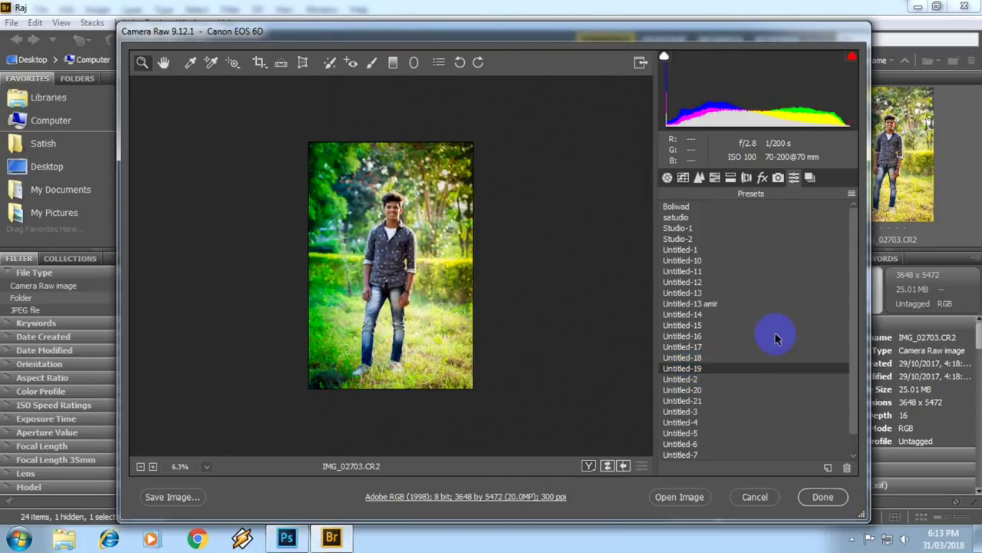
left_click(403, 250)
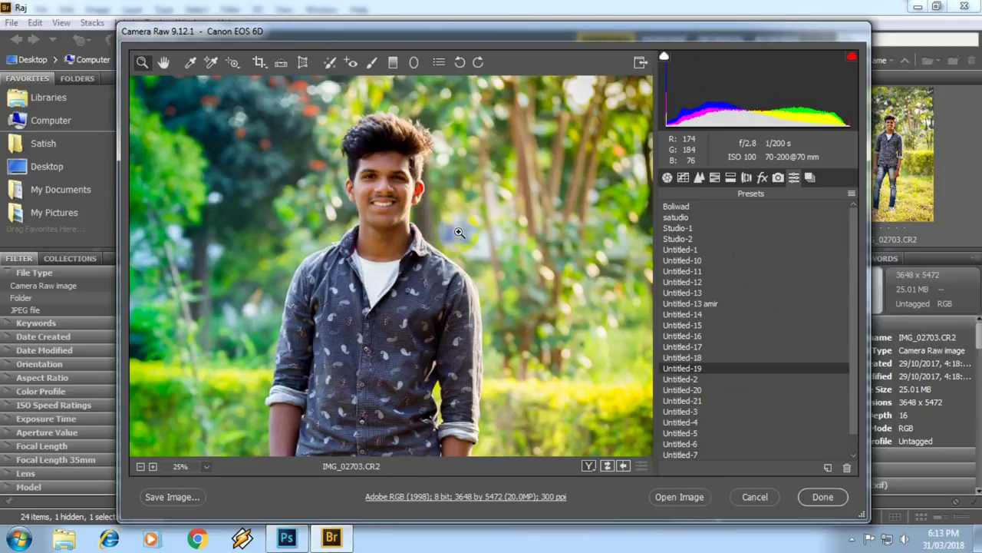
key("ctrl+z")
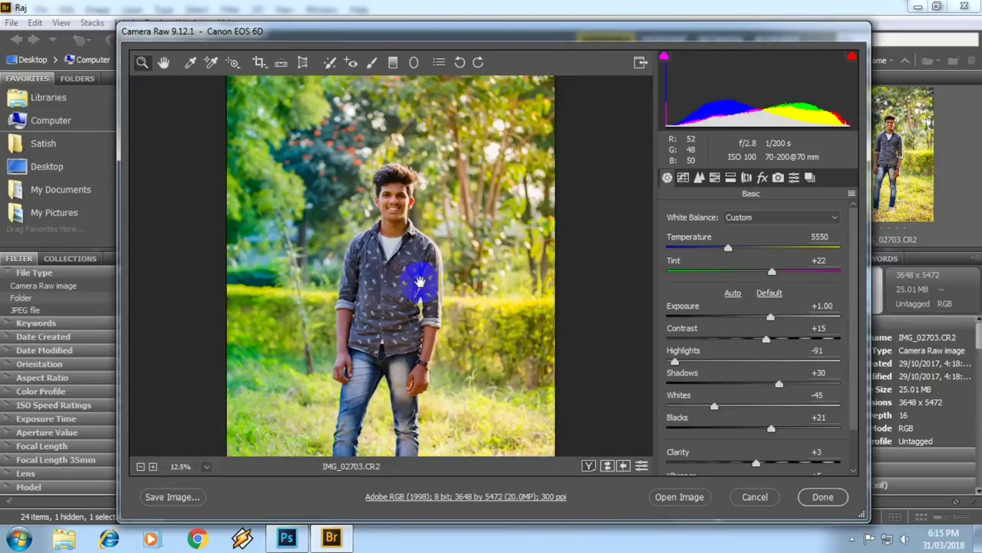
Step: Check the man's face up close, then open IMG_02703.CR2 in Photoshop
left_click_drag(419, 155, 490, 175)
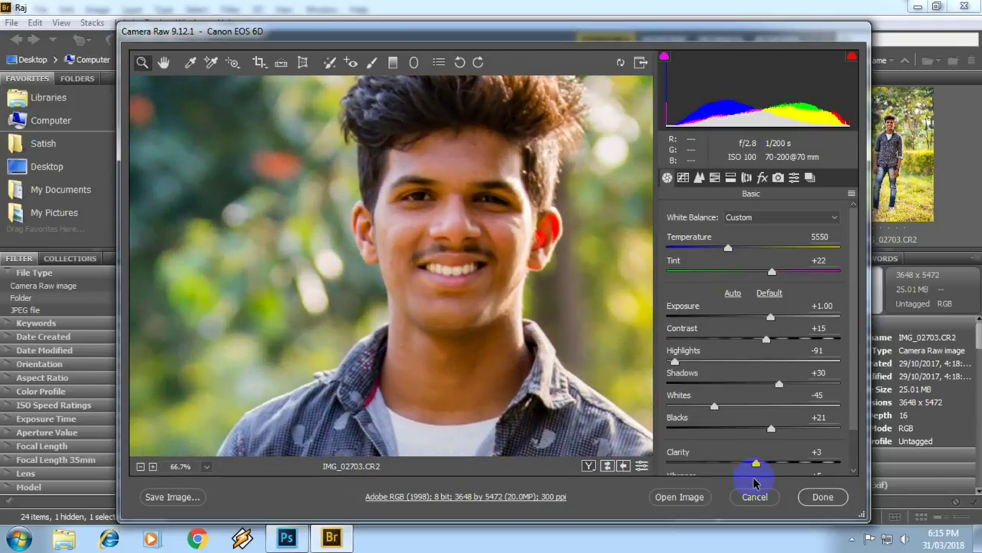
left_click(686, 496)
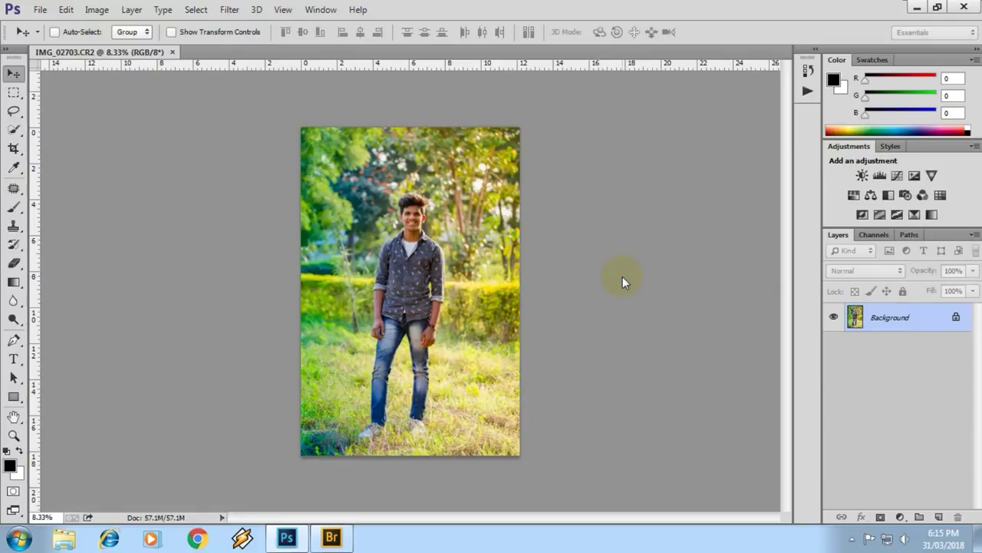
Step: Zoom in on the face and patch the first cheek blemish with the Patch Tool
left_click(444, 302)
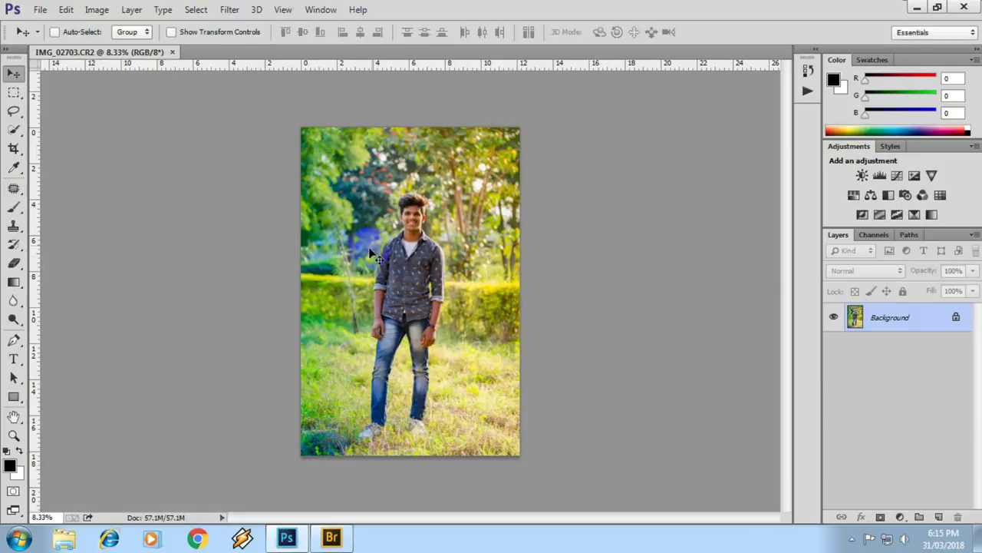
mouse_move(371, 192)
left_mouse_down()
mouse_move(415, 290)
mouse_move(226, 219)
left_mouse_up()
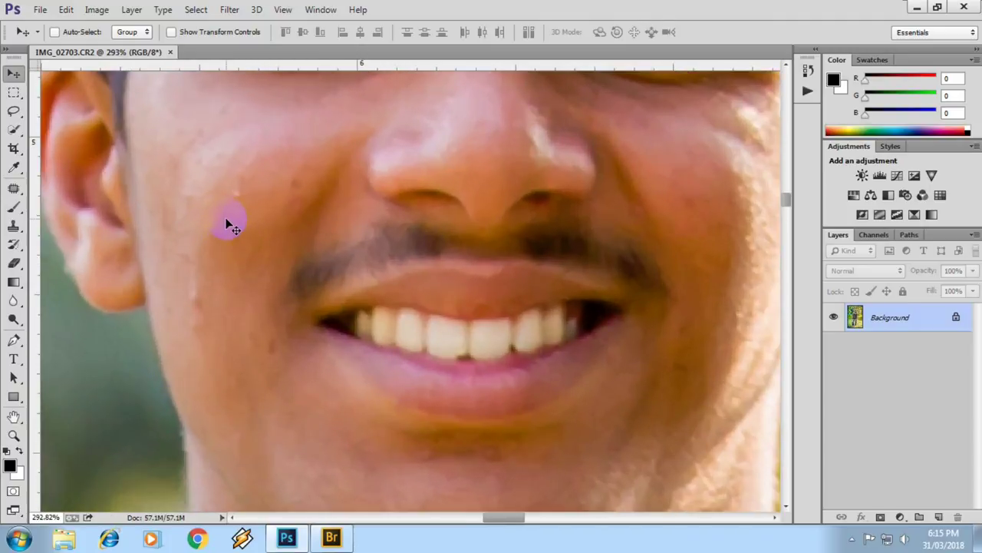
key("j")
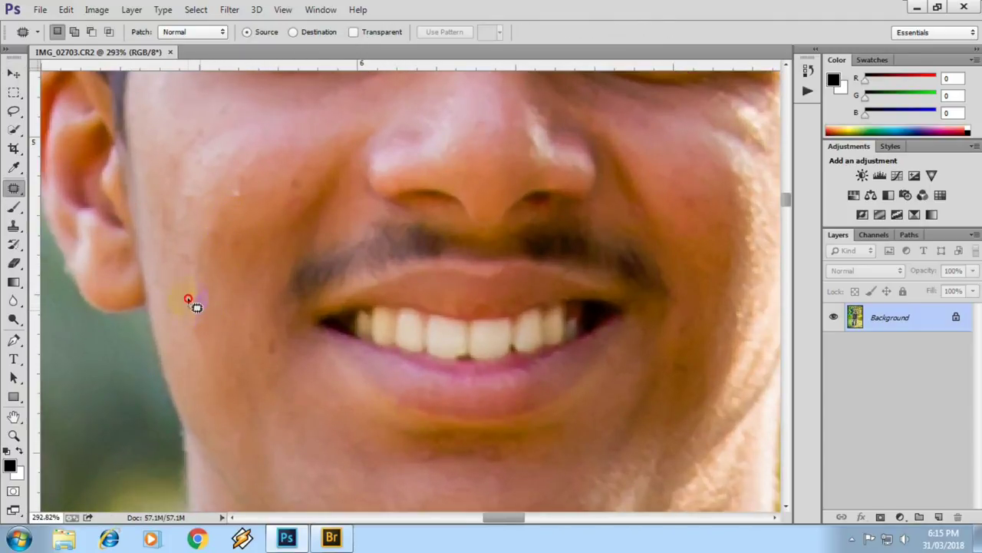
left_click_drag(208, 296, 201, 308)
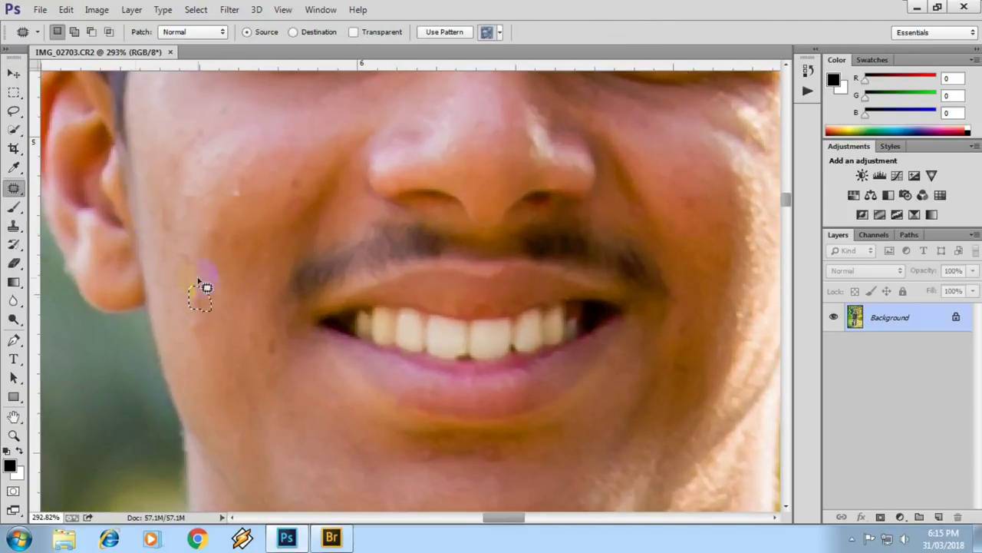
right_click(19, 189)
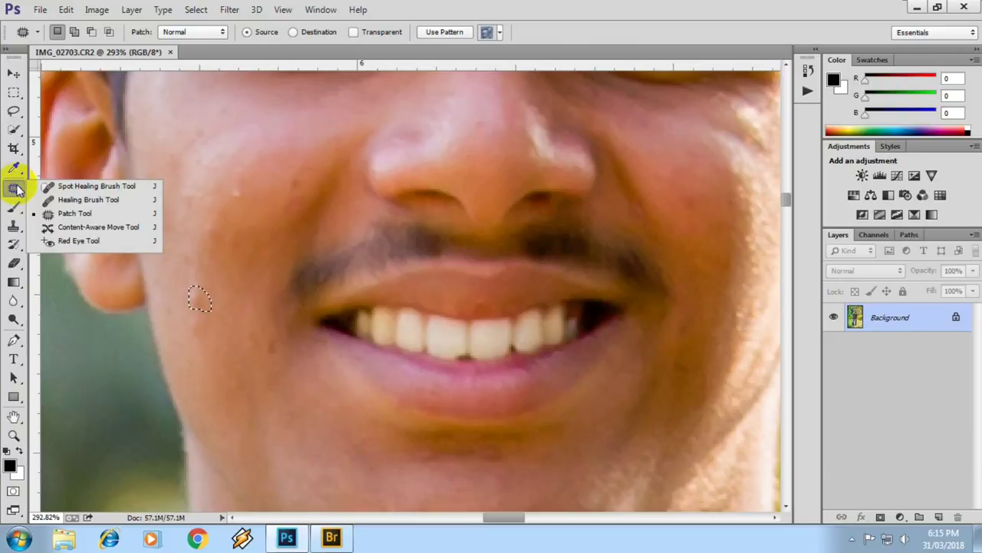
left_click(68, 201)
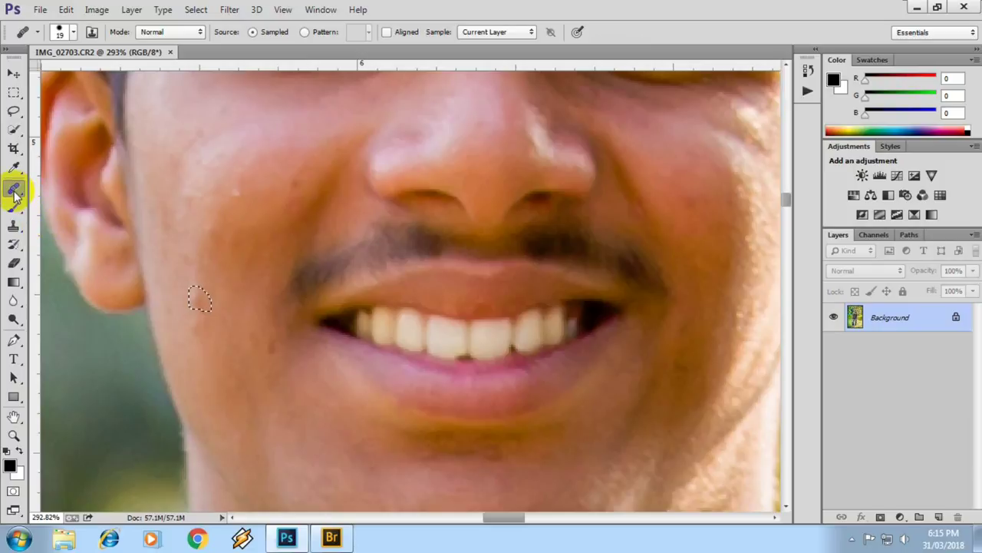
right_click(15, 188)
left_click(66, 213)
left_click_drag(199, 304, 243, 207)
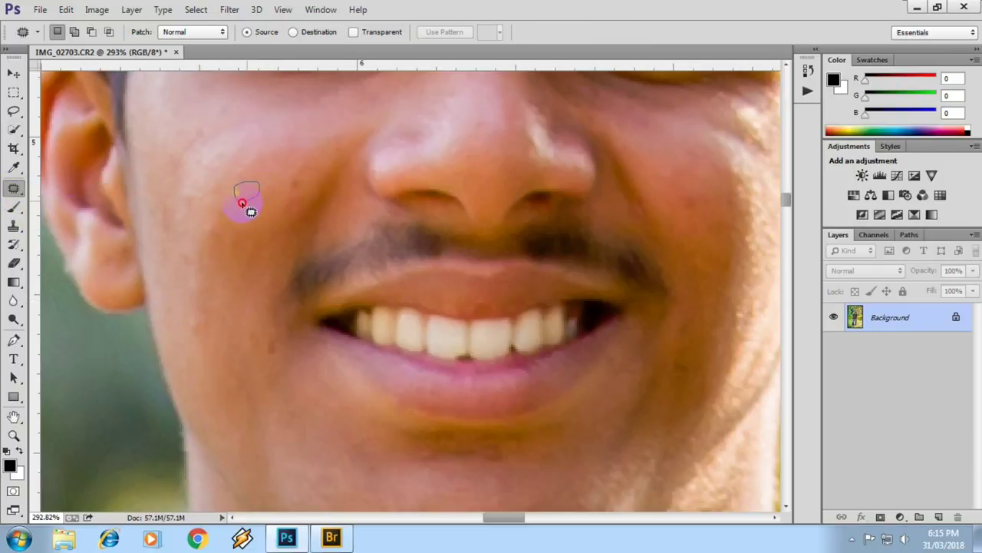
Step: Content-Aware fill the patched cheek spot and deselect
key("i")
key("shift+BackSpace")
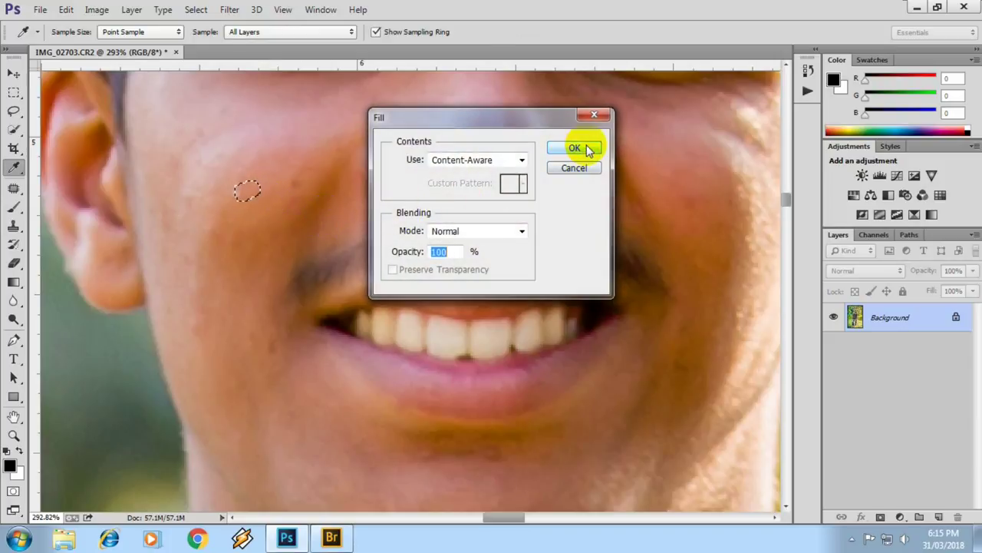
left_click(574, 148)
key("j")
key("ctrl+d")
Step: Content-Aware fill two more spots, on the cheek and near the lip corner
left_click_drag(295, 174, 297, 175)
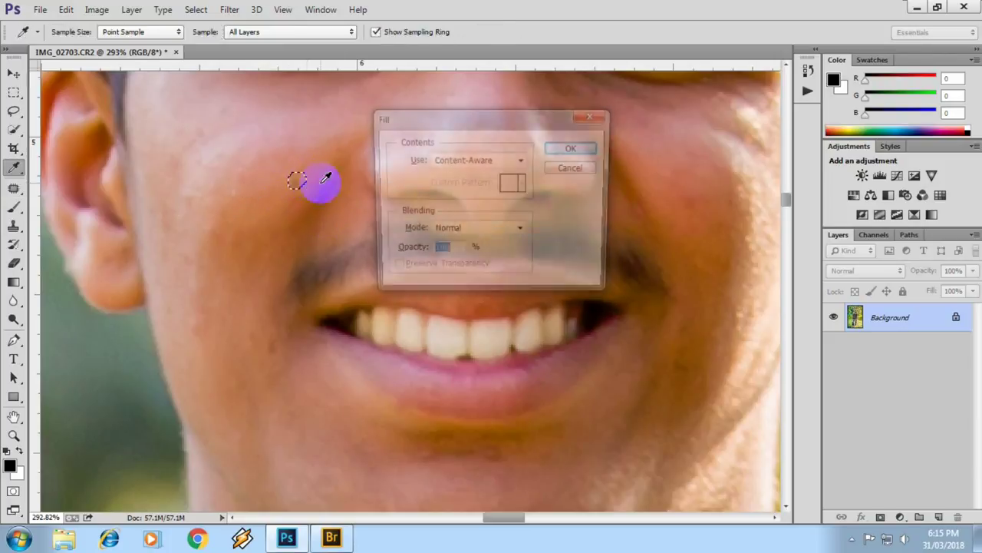
key("i")
key("shift+BackSpace")
key("Return")
key("j")
left_click_drag(273, 334, 269, 334)
key("i")
key("shift+BackSpace")
key("Return")
key("j")
scroll(496, 232, "down", 3)
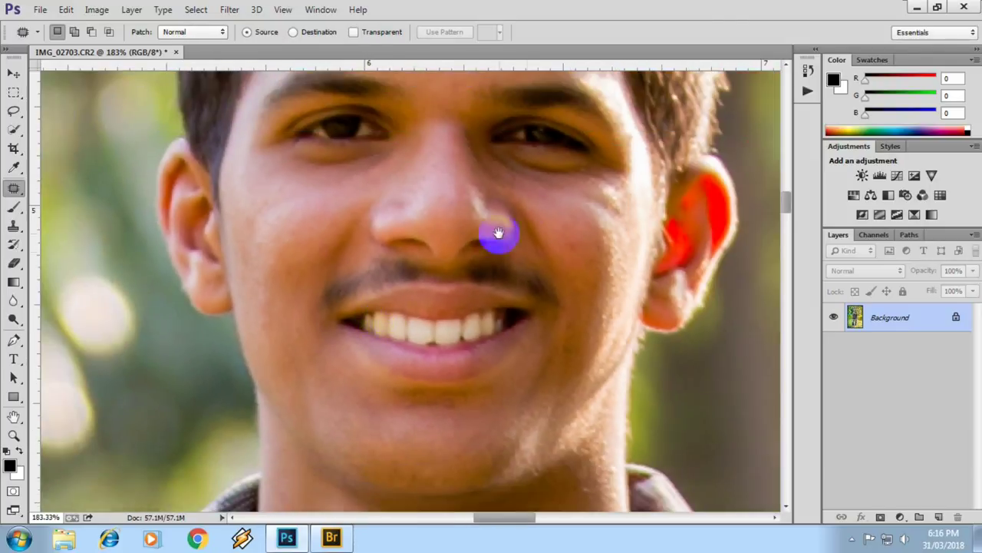
Step: Select the forehead blemishes and Content-Aware fill each one
scroll(480, 296, "up", 3)
scroll(449, 241, "up", 2)
scroll(449, 241, "up", 1)
mouse_move(449, 231)
left_mouse_down()
mouse_move(450, 212)
mouse_move(499, 199)
left_mouse_up()
key("i")
key("shift+BackSpace")
key("Return")
key("j")
key("shift+BackSpace")
key("Return")
key("shift+BackSpace")
key("Return")
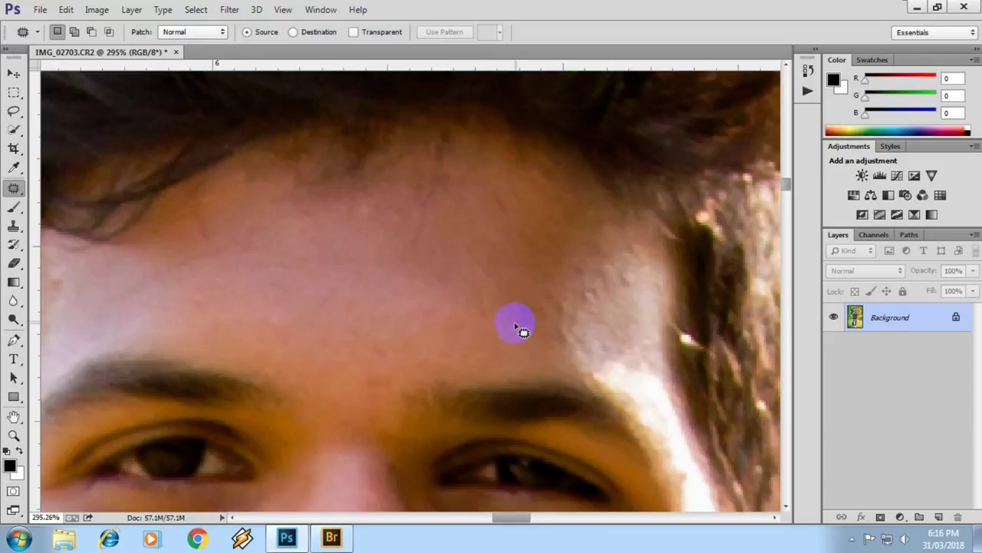
Step: Pan and zoom down past the shirt to the grass at the bottom
scroll(513, 326, "down", 5)
scroll(465, 434, "down", 3)
scroll(498, 244, "up", 2)
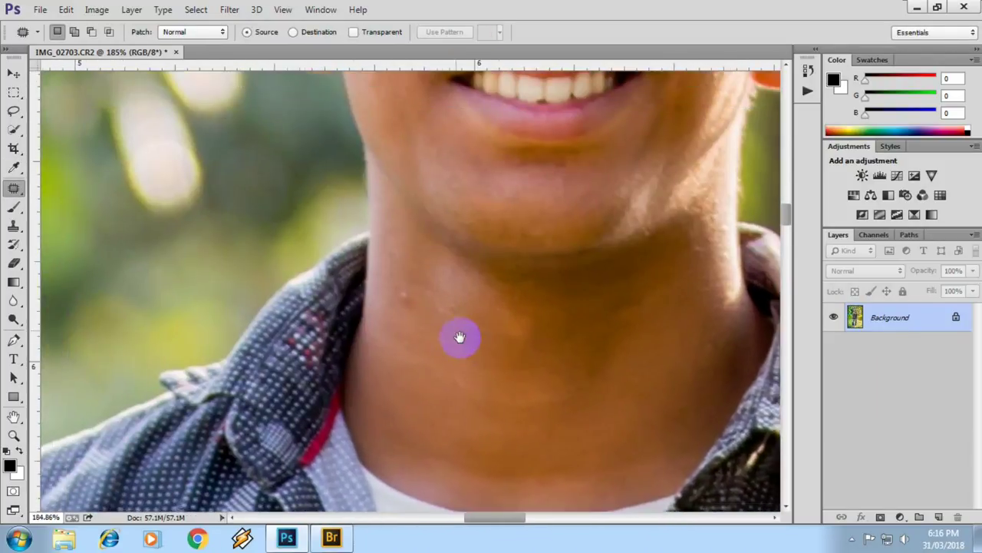
scroll(427, 322, "up", 1)
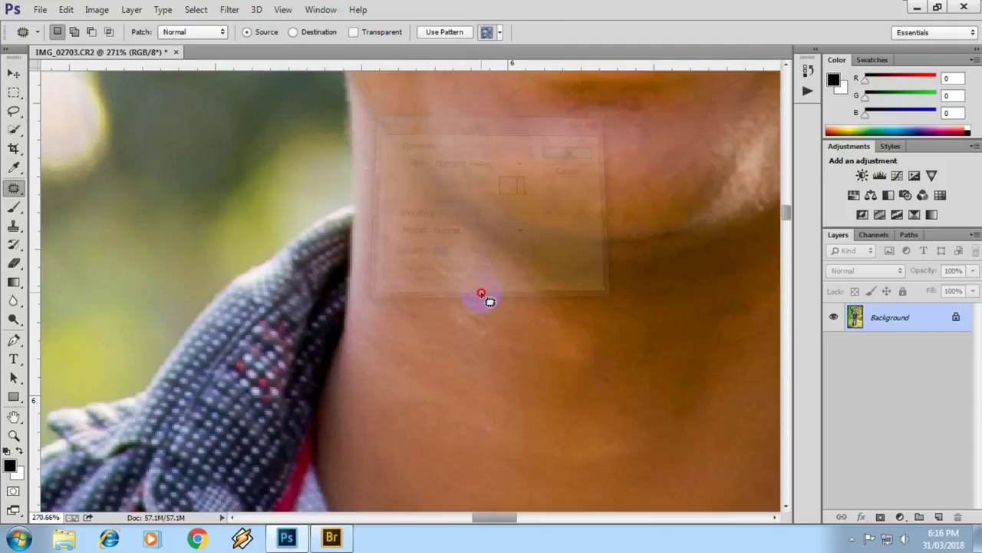
scroll(486, 301, "down", 3)
left_click_drag(491, 310, 502, 6)
scroll(506, 282, "up", 2)
scroll(506, 281, "down", 3)
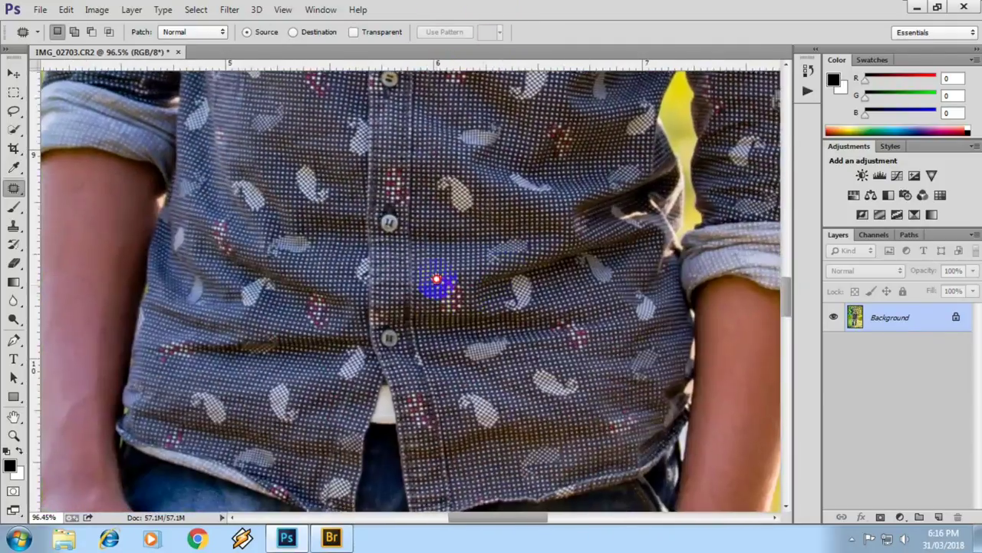
scroll(439, 281, "down", 5)
scroll(259, 325, "up", 2)
scroll(475, 274, "down", 2)
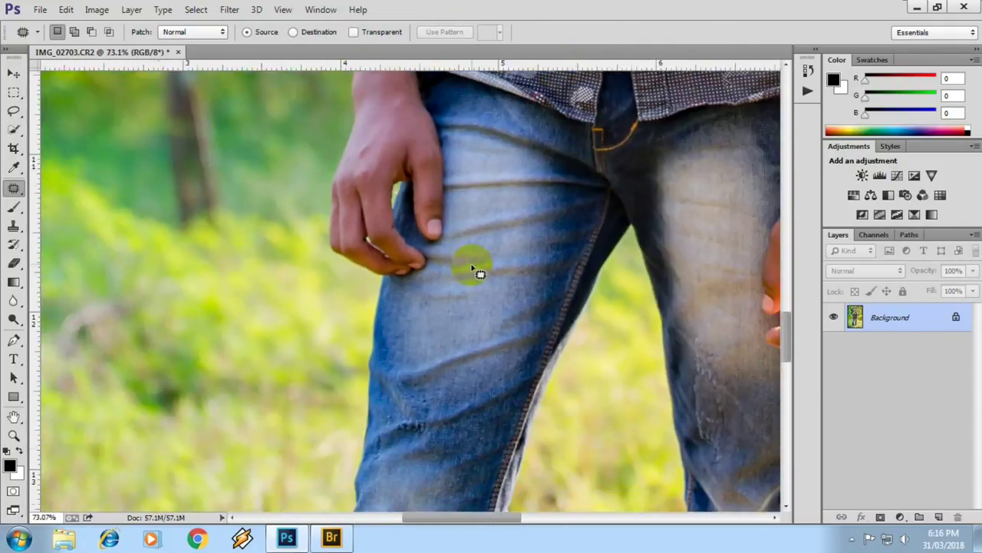
scroll(478, 235, "down", 1)
scroll(416, 325, "down", 2)
scroll(370, 418, "down", 1)
scroll(370, 418, "up", 1)
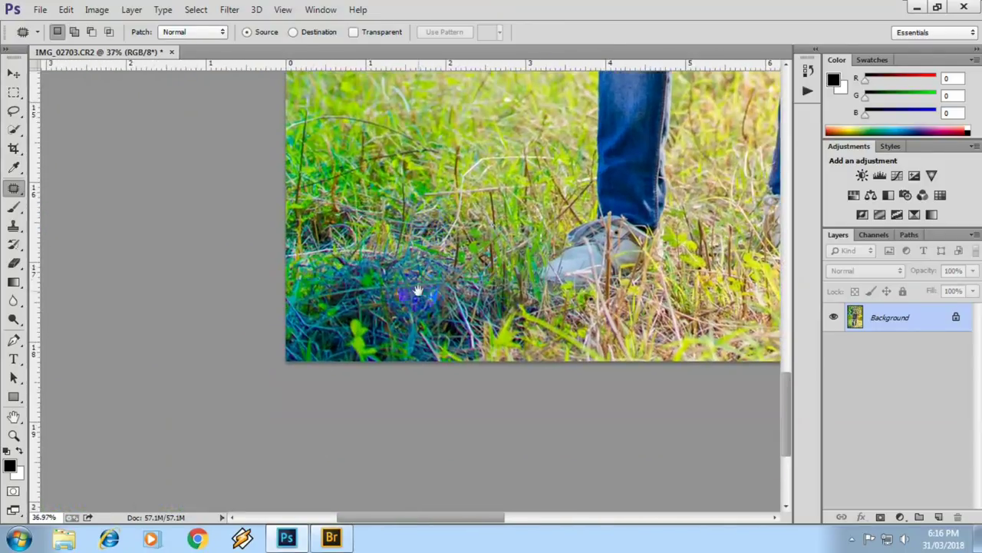
Step: Replace the bluish grass patch at lower left with green grass
mouse_move(387, 228)
left_mouse_down()
mouse_move(500, 274)
mouse_move(495, 361)
left_mouse_up()
left_click_drag(328, 364, 290, 337)
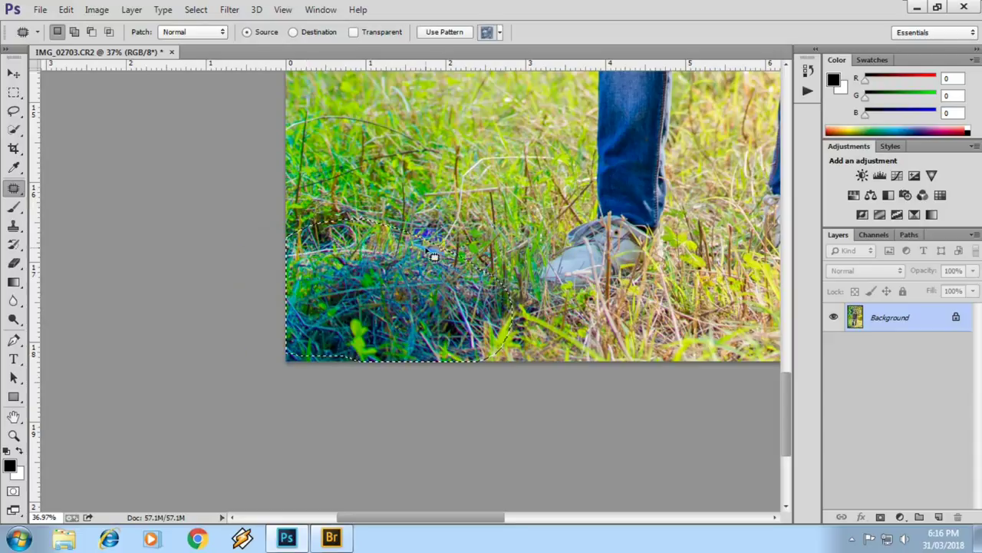
key("shift+BackSpace")
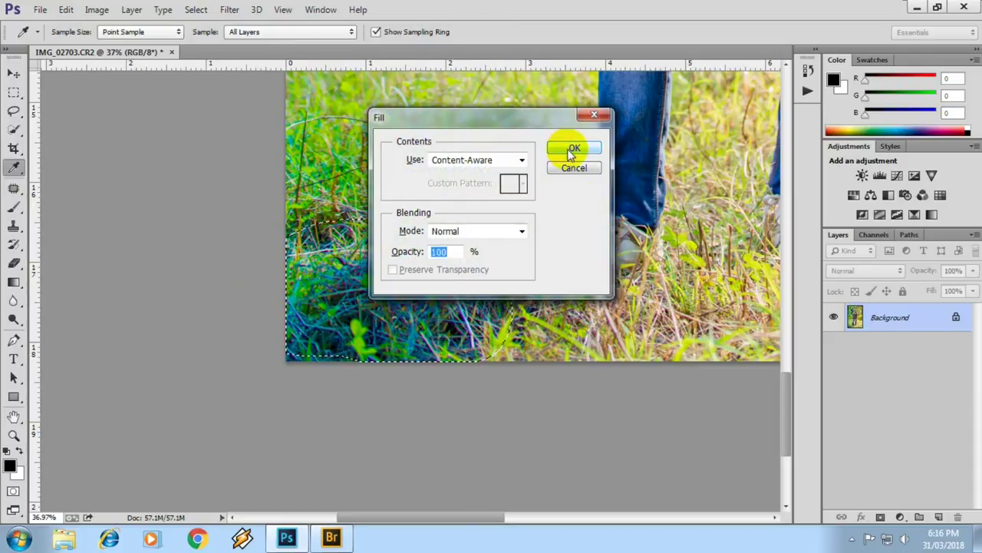
left_click(574, 146)
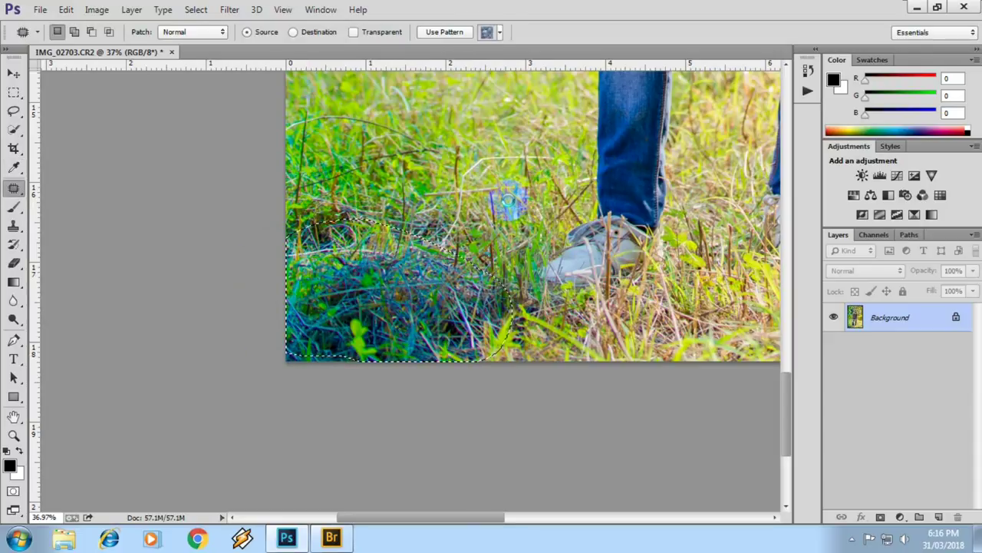
left_click_drag(508, 201, 518, 211)
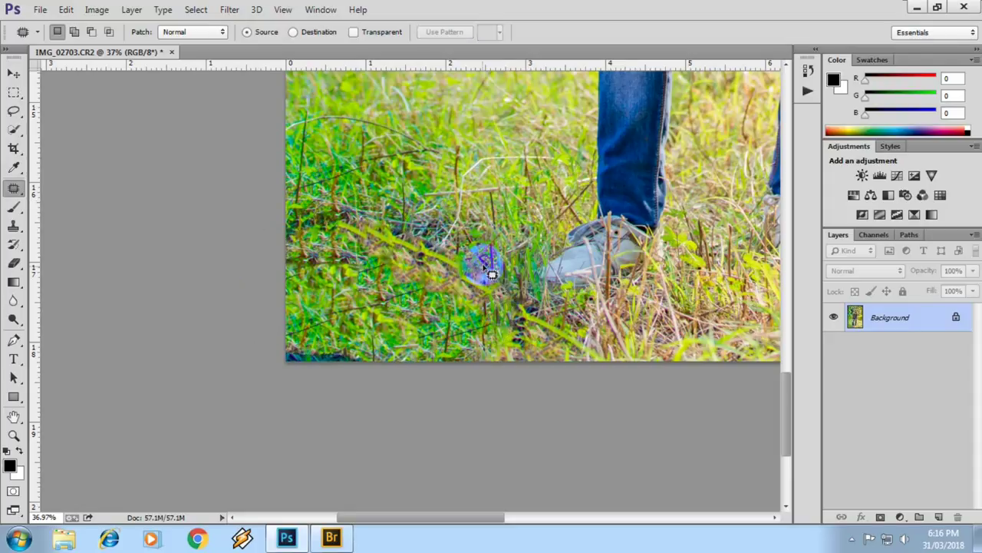
left_click(522, 265)
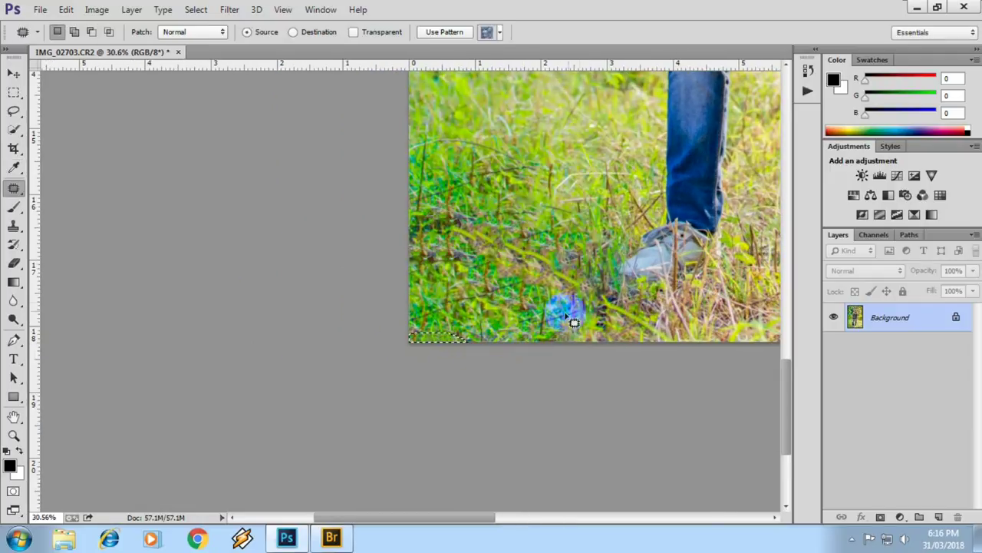
Step: Patch out the tree trunk beside the arm and raise midtones from 1.03 to 1.13
scroll(530, 368, "up", 2)
scroll(520, 353, "up", 2)
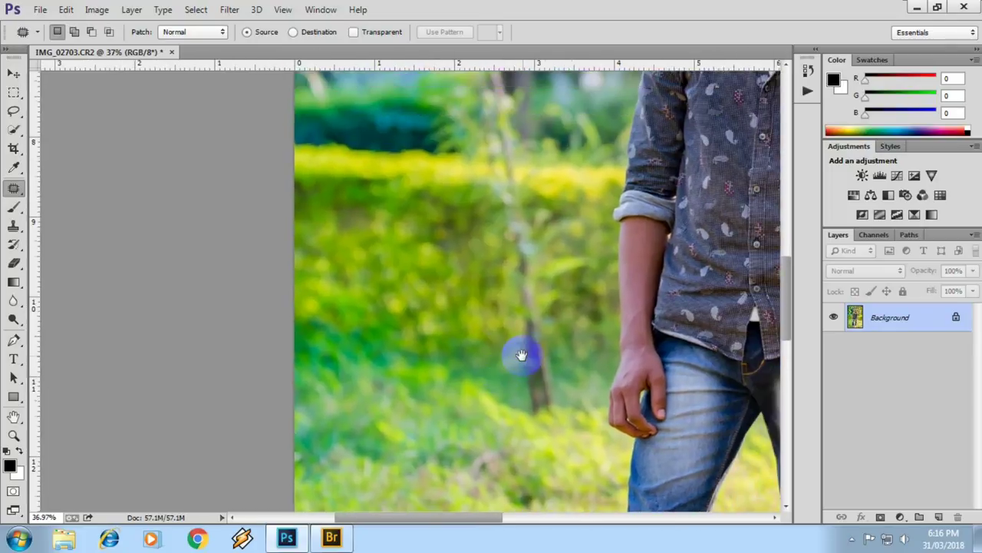
scroll(548, 391, "up", 2)
left_click_drag(551, 434, 522, 452)
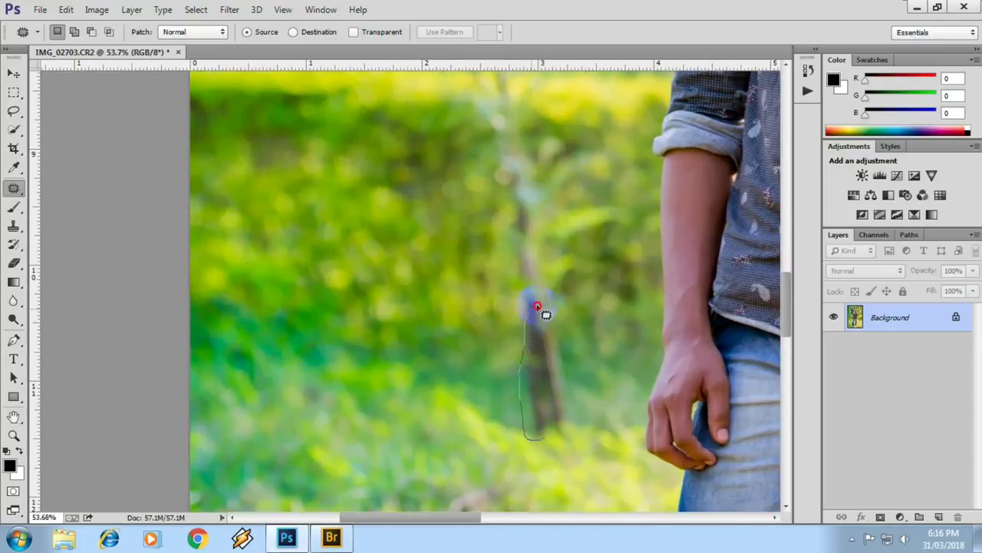
left_click_drag(544, 369, 632, 292)
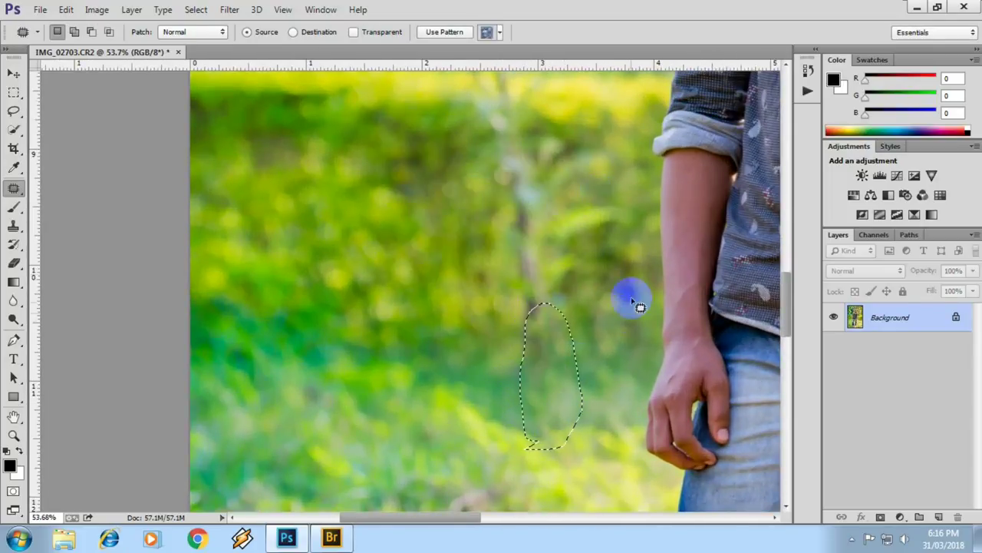
key("ctrl+d")
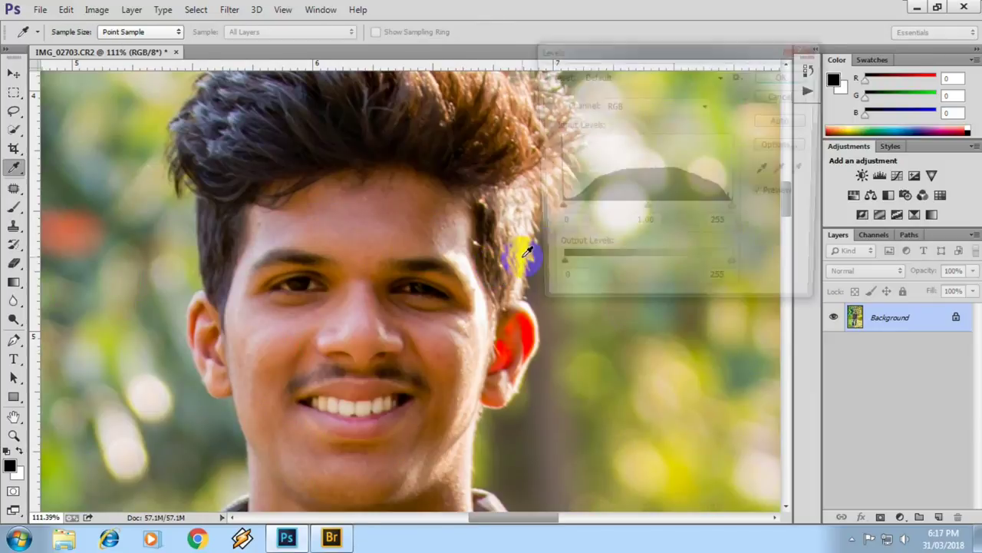
left_click_drag(643, 213, 638, 212)
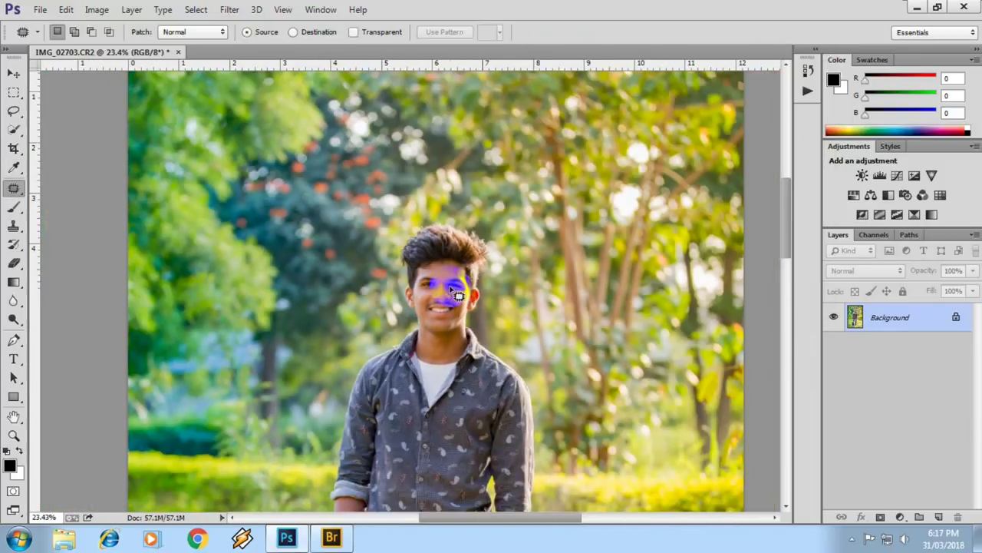
scroll(460, 328, "down", 2)
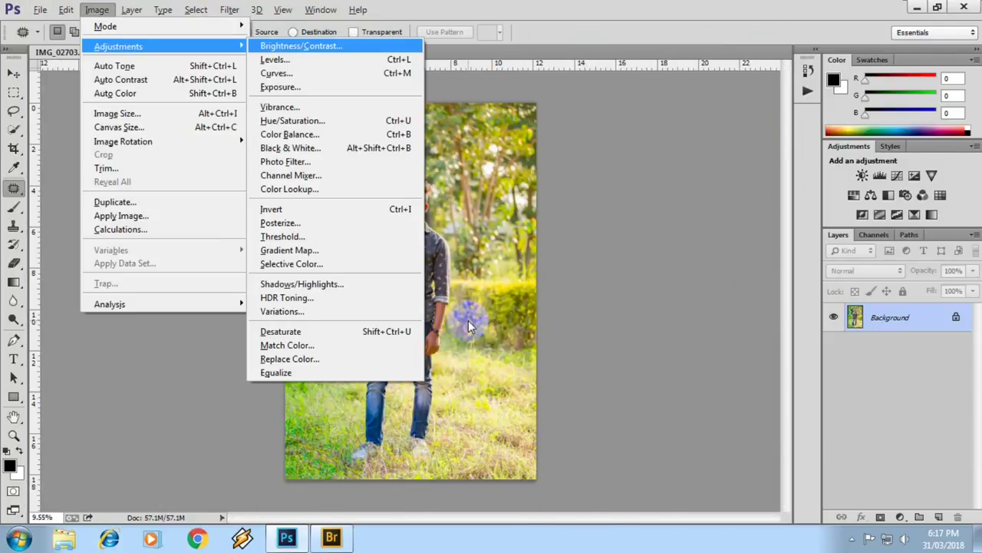
Step: Darken the photo's brightness to -150 and confirm
left_click_drag(745, 146, 217, 145)
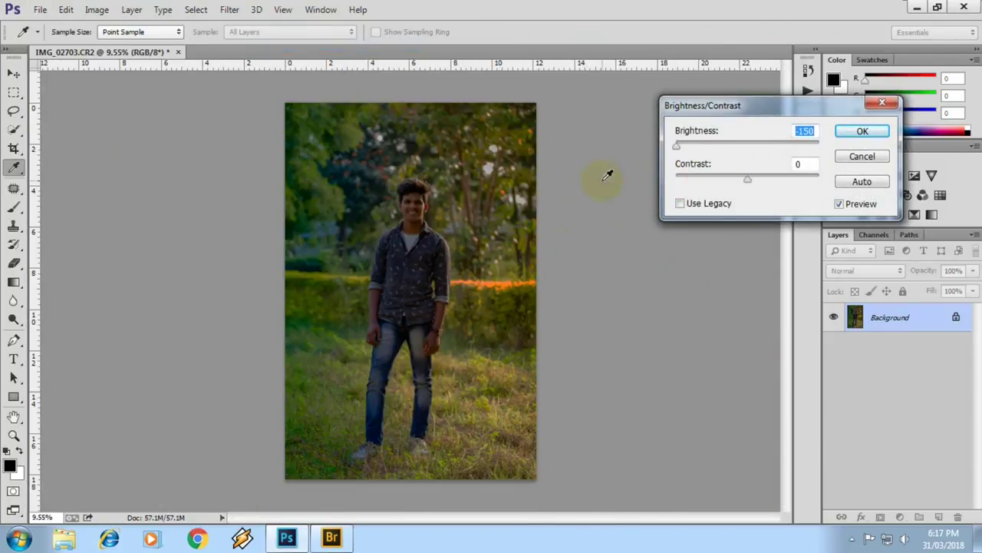
left_click(863, 132)
scroll(507, 183, "up", 3)
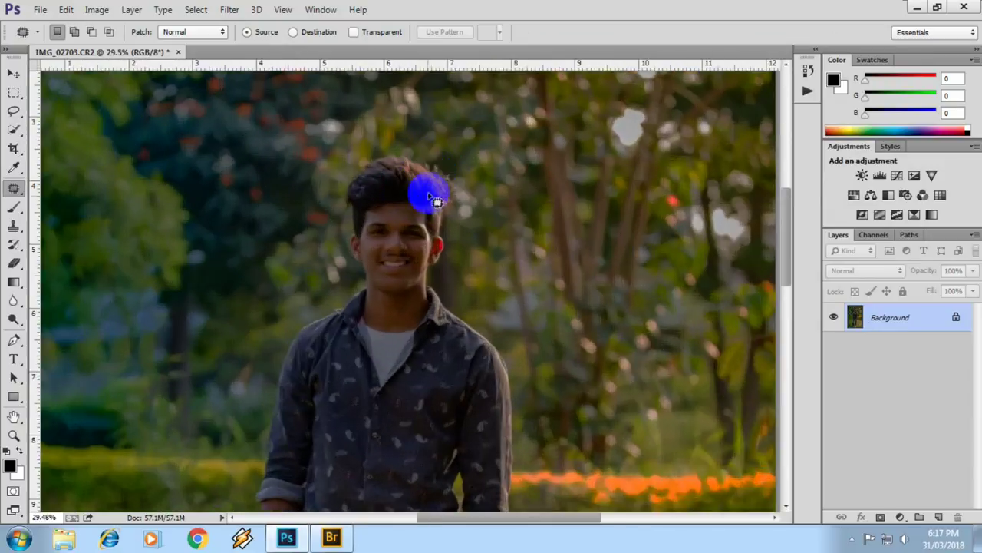
scroll(432, 174, "up", 2)
scroll(394, 263, "up", 2)
scroll(456, 248, "up", 2)
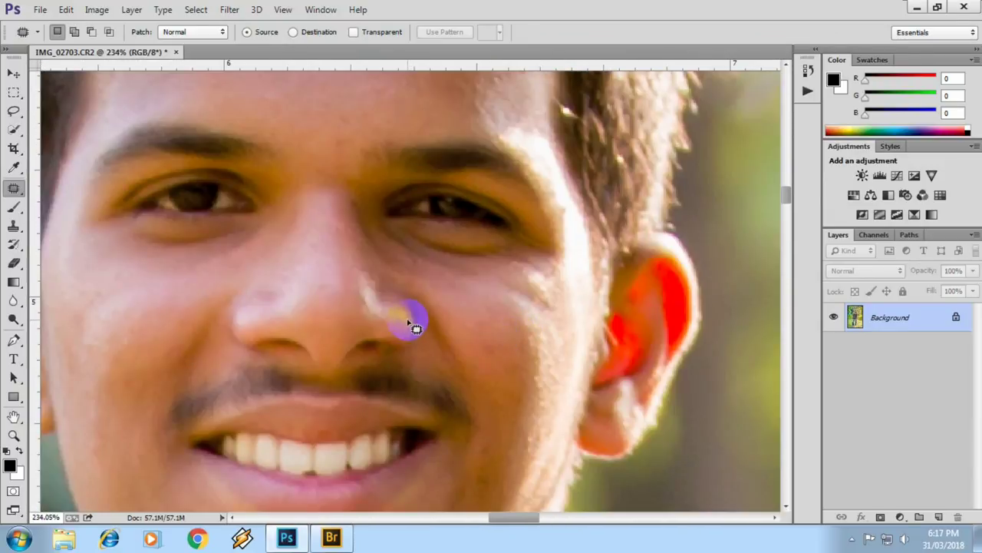
scroll(410, 324, "up", 1)
Step: Pan and zoom around the mouth and chin to inspect the result
mouse_move(410, 325)
left_mouse_down()
mouse_move(404, 156)
mouse_move(413, 261)
left_mouse_up()
scroll(403, 177, "down", 1)
scroll(404, 180, "up", 1)
scroll(406, 159, "down", 2)
scroll(413, 261, "down", 3)
scroll(410, 281, "down", 2)
scroll(453, 235, "down", 2)
scroll(439, 259, "down", 2)
scroll(438, 259, "down", 1)
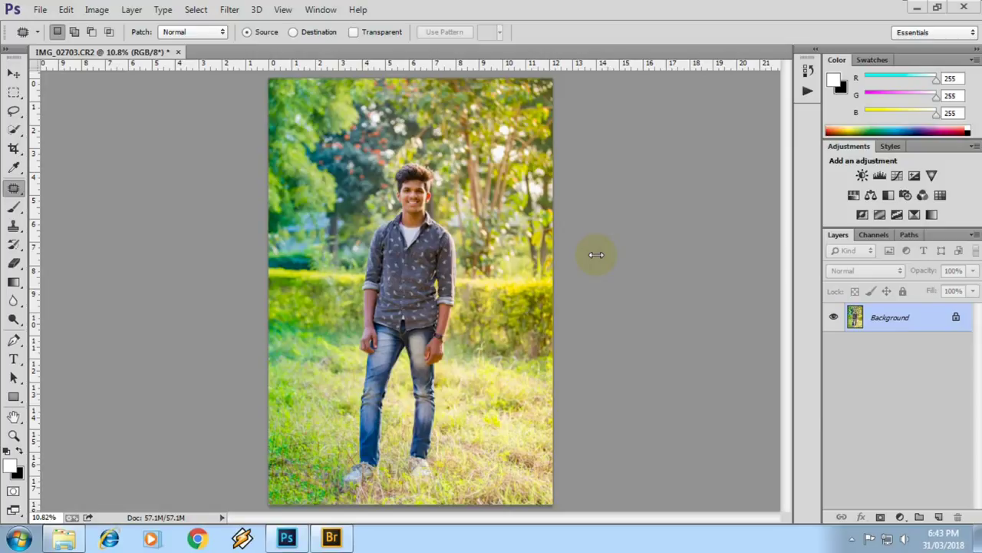
left_click_drag(414, 224, 419, 239)
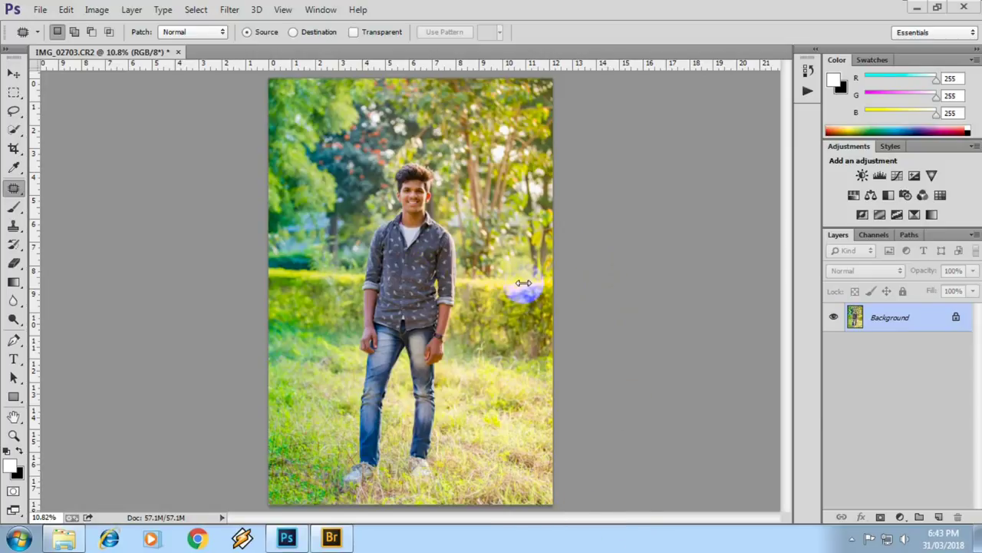
left_click_drag(490, 282, 412, 229)
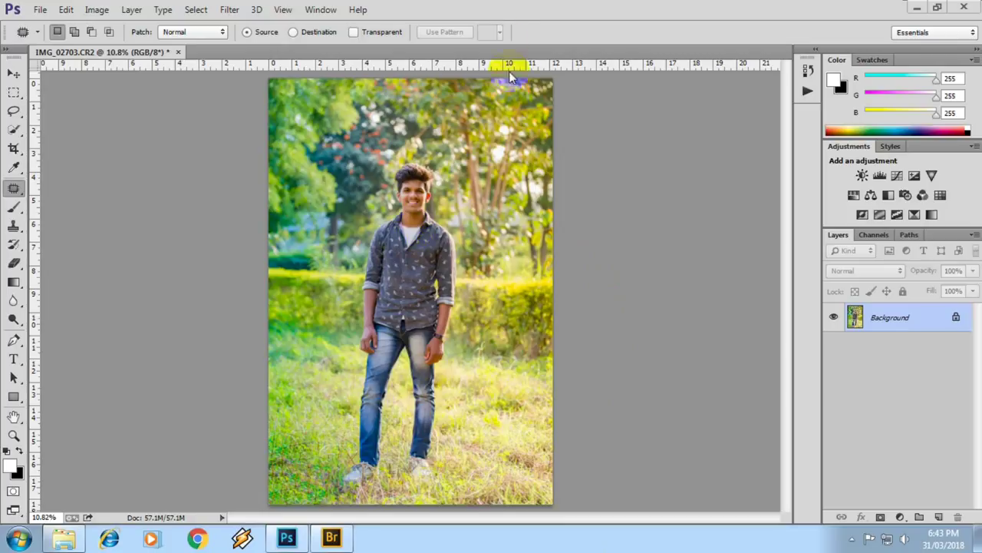
scroll(417, 212, "up", 1)
scroll(415, 207, "up", 3)
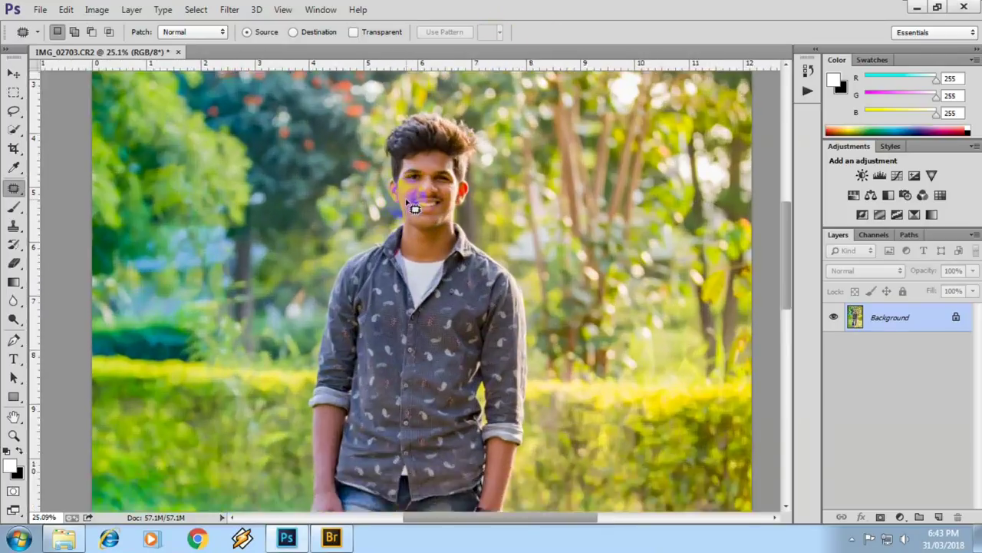
scroll(414, 207, "up", 2)
scroll(432, 213, "up", 2)
scroll(461, 254, "up", 2)
scroll(486, 208, "down", 2)
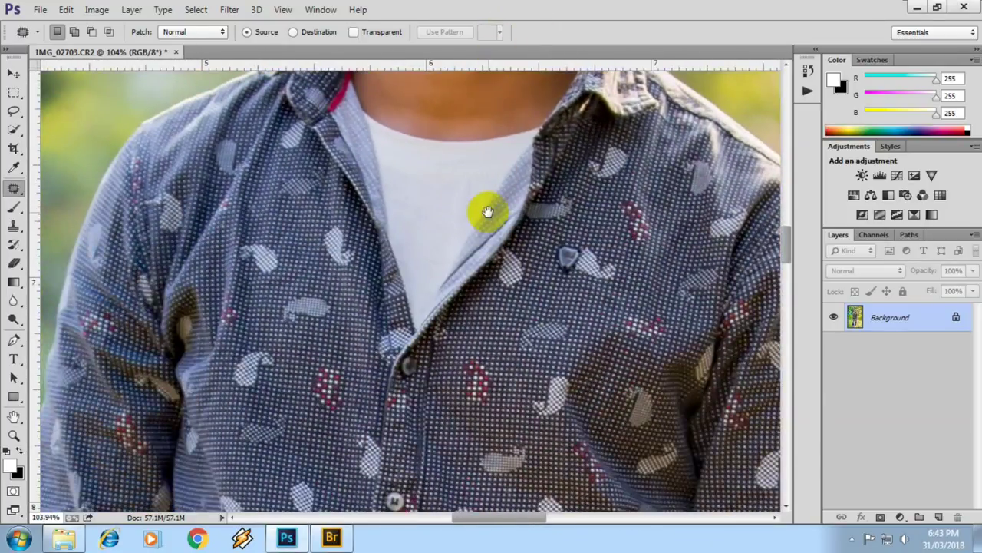
scroll(487, 211, "down", 3)
scroll(495, 253, "down", 3)
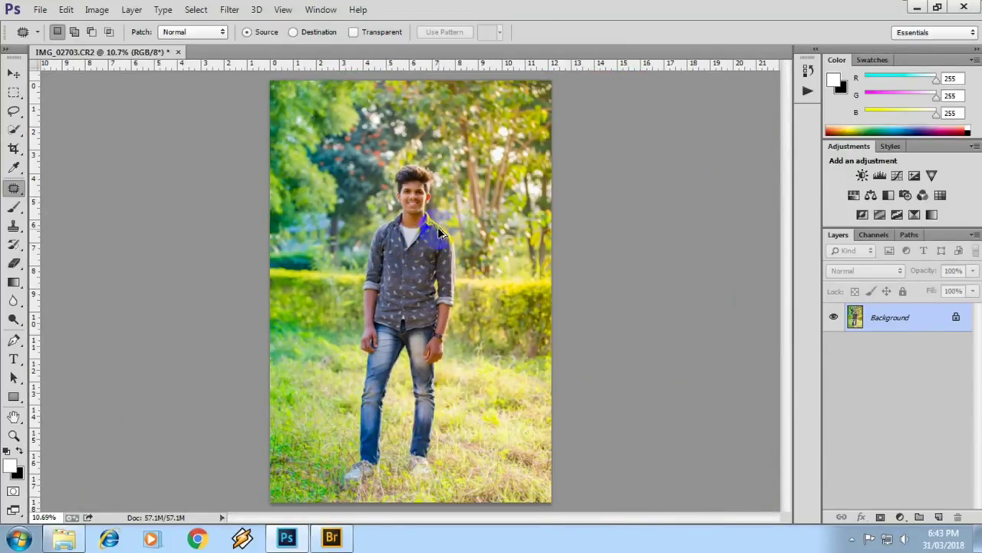
Step: Open Levels with Ctrl+L and set the input black point to 29
key("ctrl+l")
left_click_drag(594, 215, 574, 212)
mouse_move(327, 178)
left_mouse_down()
mouse_move(439, 253)
mouse_move(372, 220)
mouse_move(402, 226)
mouse_move(247, 259)
mouse_move(193, 259)
left_mouse_up()
Step: Set Levels output black to 7, then zoom to 200% on the forehead to check
mouse_move(574, 211)
left_mouse_down()
mouse_move(542, 211)
mouse_move(581, 215)
left_mouse_up()
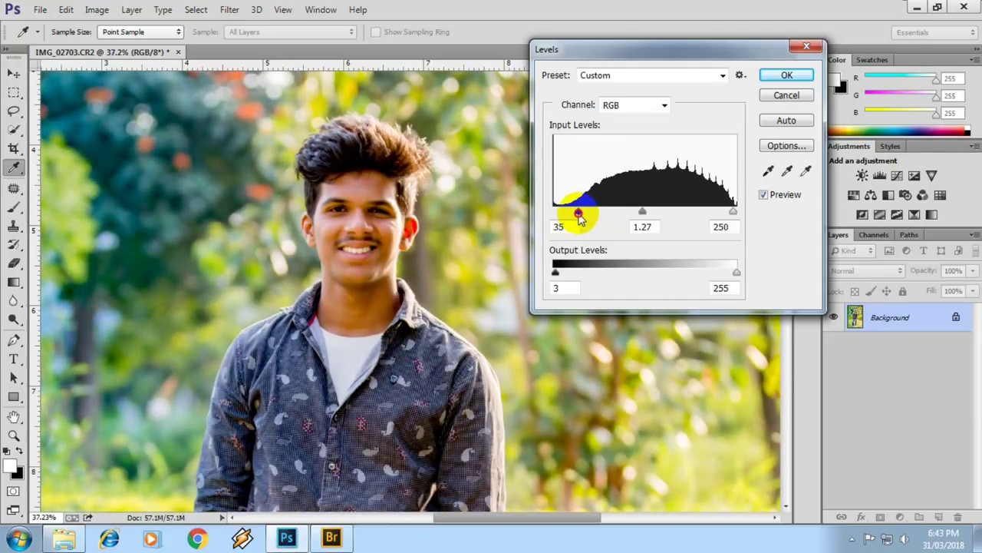
left_click_drag(581, 219, 581, 219)
left_click_drag(556, 274, 565, 275)
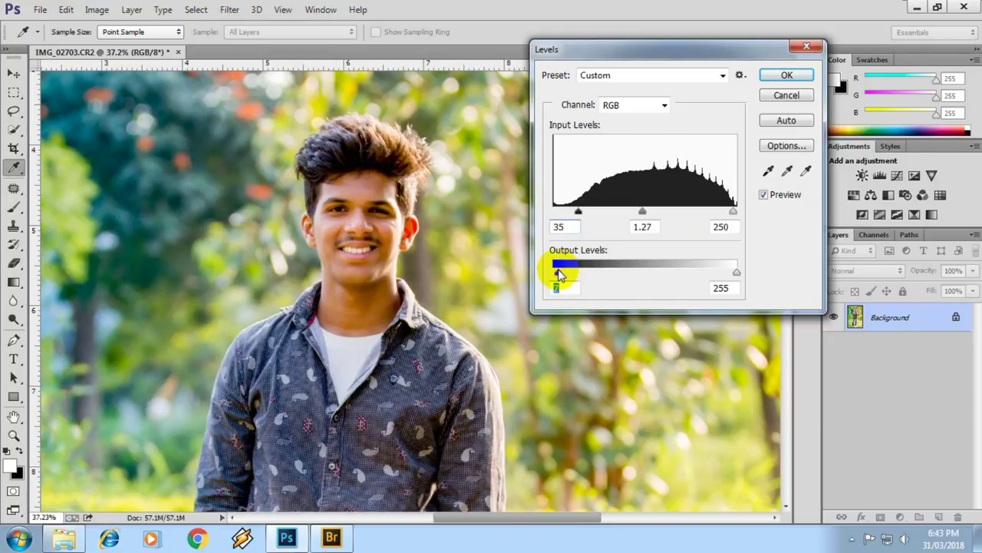
left_click(394, 276, "ctrl")
left_click(369, 281, "ctrl")
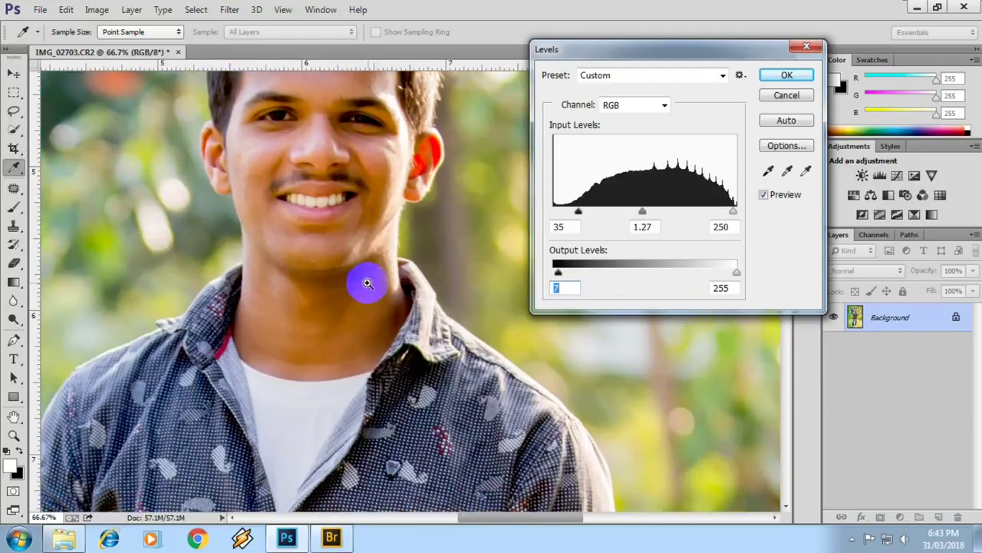
left_click_drag(369, 282, 361, 247)
left_click(362, 248, "ctrl")
left_click_drag(388, 292, 390, 379)
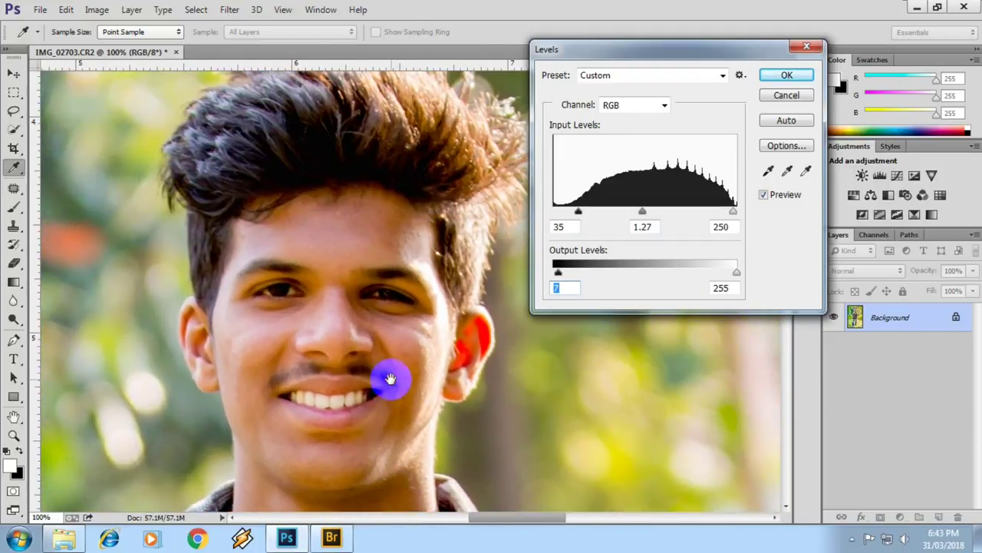
left_click_drag(384, 314, 401, 351)
left_click(395, 334, "ctrl")
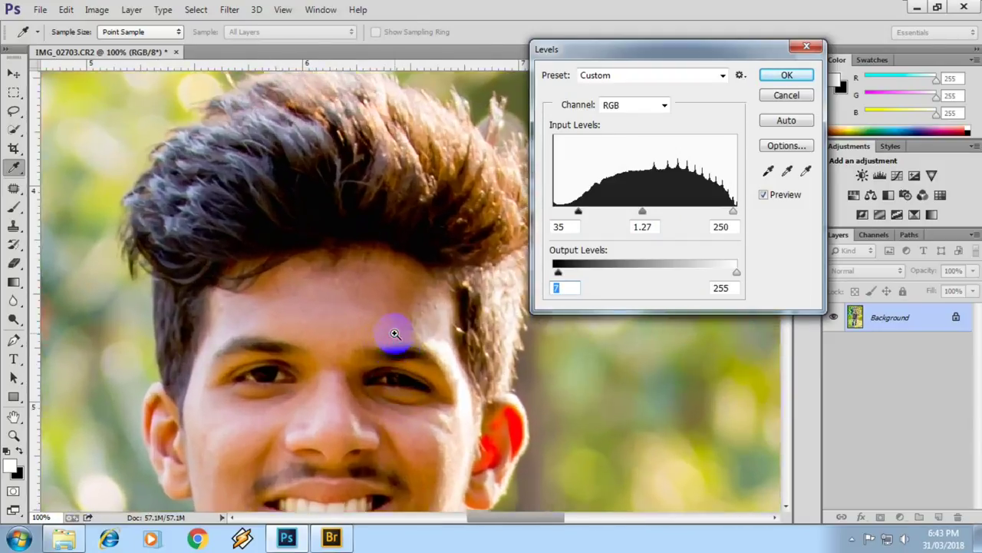
left_click_drag(401, 313, 415, 351)
Step: Lower the input black point to 11 and apply the Levels correction
left_click(579, 213)
left_click_drag(579, 213, 558, 219)
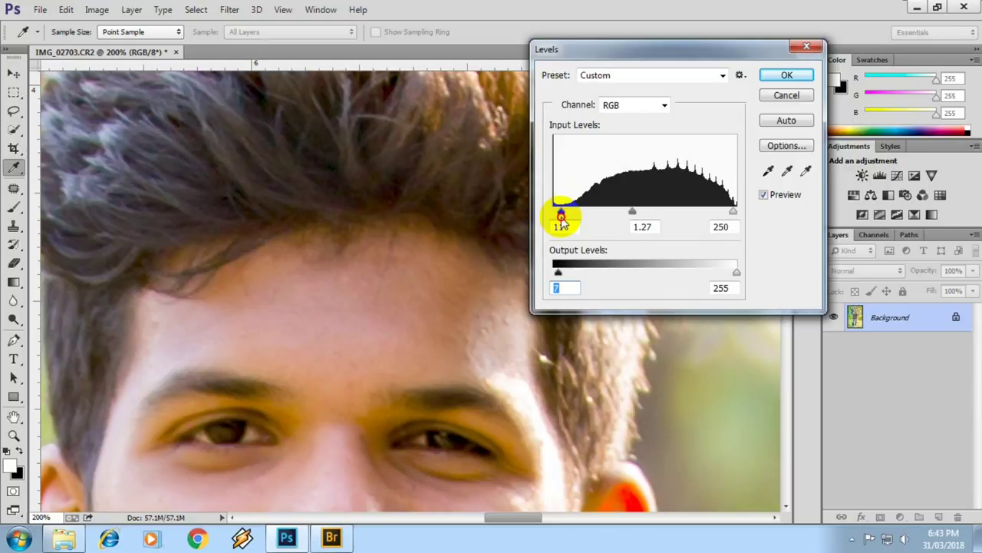
scroll(390, 105, "down", 5)
scroll(399, 153, "down", 2)
scroll(390, 318, "down", 4)
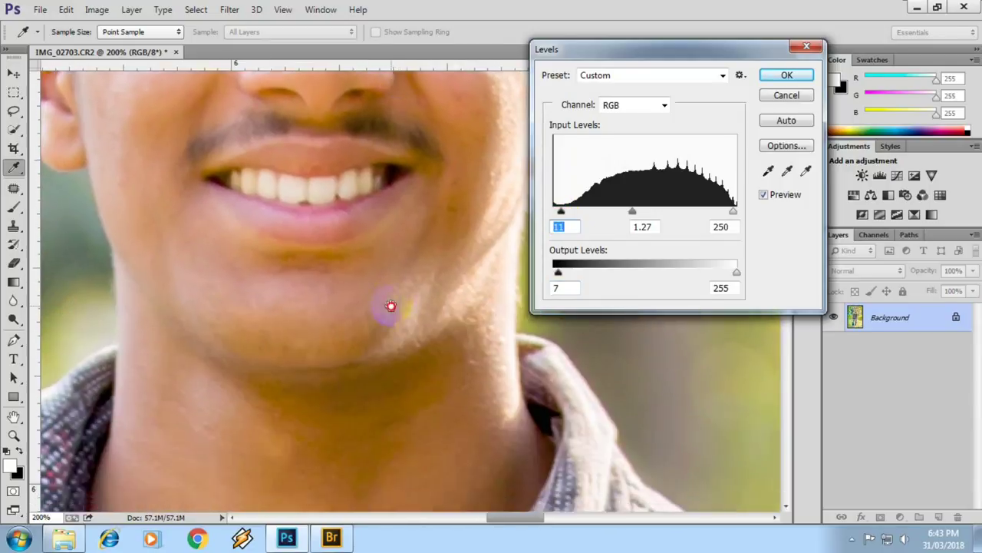
scroll(390, 319, "down", 2)
scroll(401, 252, "up", 3)
scroll(407, 261, "up", 2)
scroll(413, 267, "up", 2)
scroll(418, 280, "up", 2)
scroll(424, 330, "up", 1)
left_click(768, 76)
left_click(890, 319)
left_click(97, 9)
mouse_move(118, 46)
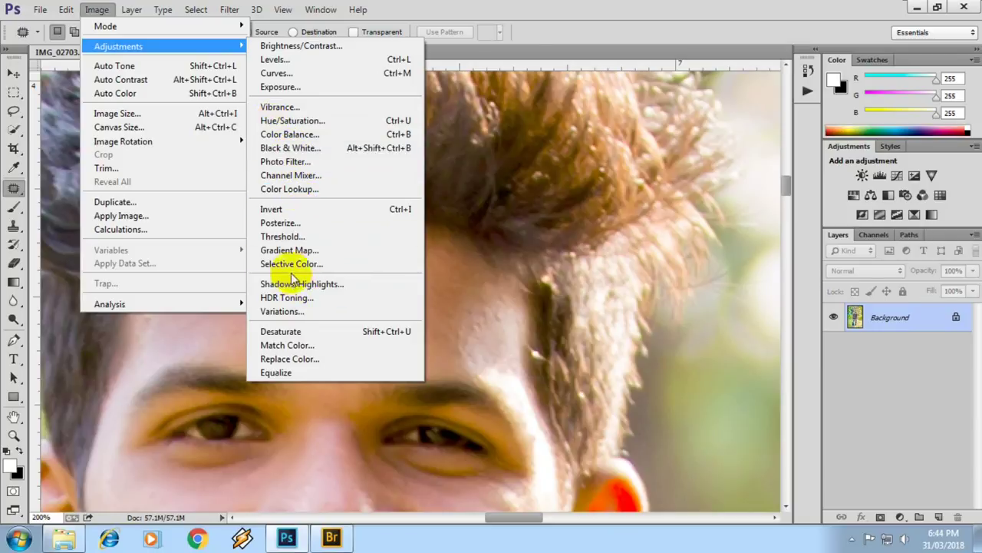
Step: Apply Selective Color on Yellows with Cyan -2% and Black +35%
left_click(292, 263)
left_click_drag(656, 68, 759, 65)
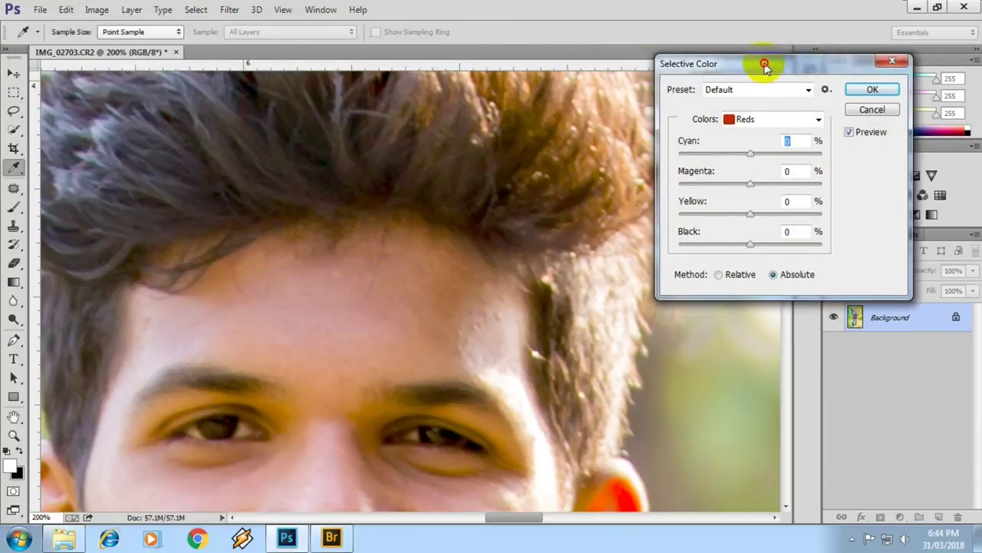
left_click(756, 121)
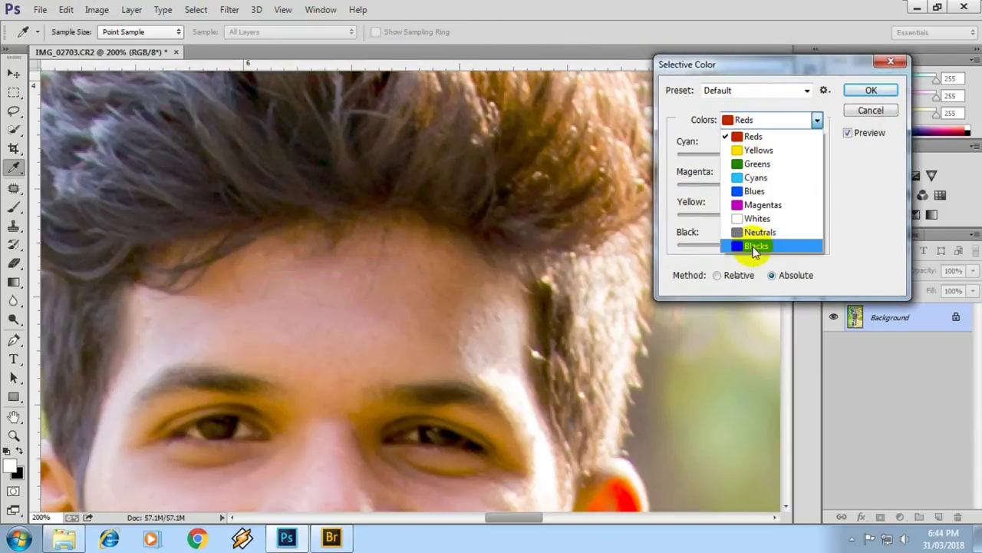
left_click(751, 153)
mouse_move(749, 245)
left_mouse_down()
mouse_move(789, 247)
mouse_move(764, 247)
left_mouse_up()
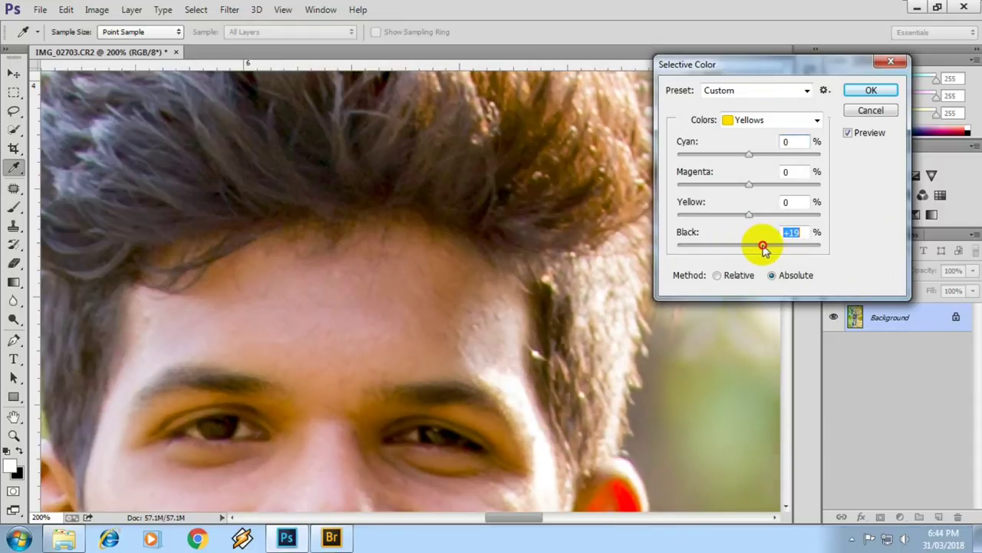
mouse_move(746, 154)
left_mouse_down()
mouse_move(756, 159)
mouse_move(738, 159)
mouse_move(747, 158)
left_mouse_up()
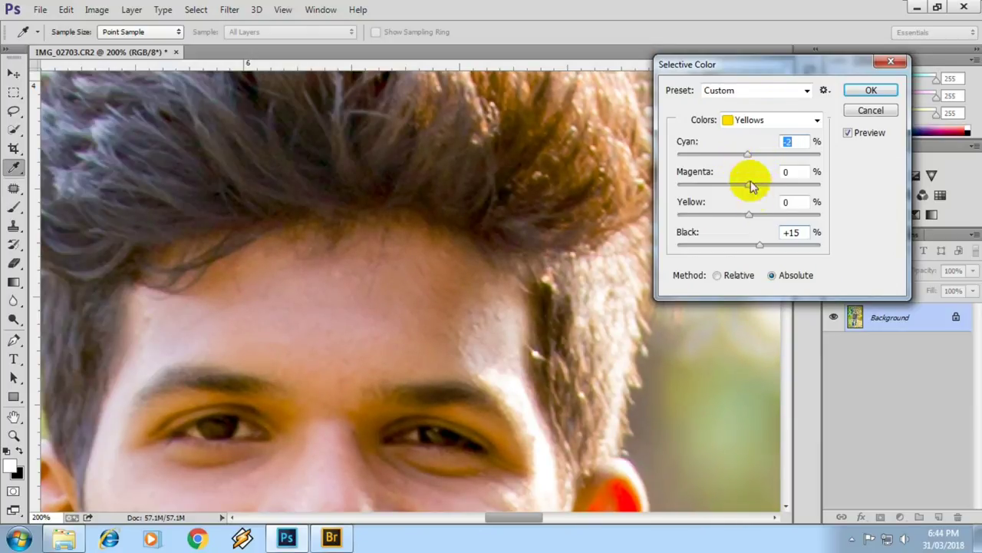
left_click_drag(758, 244, 774, 244)
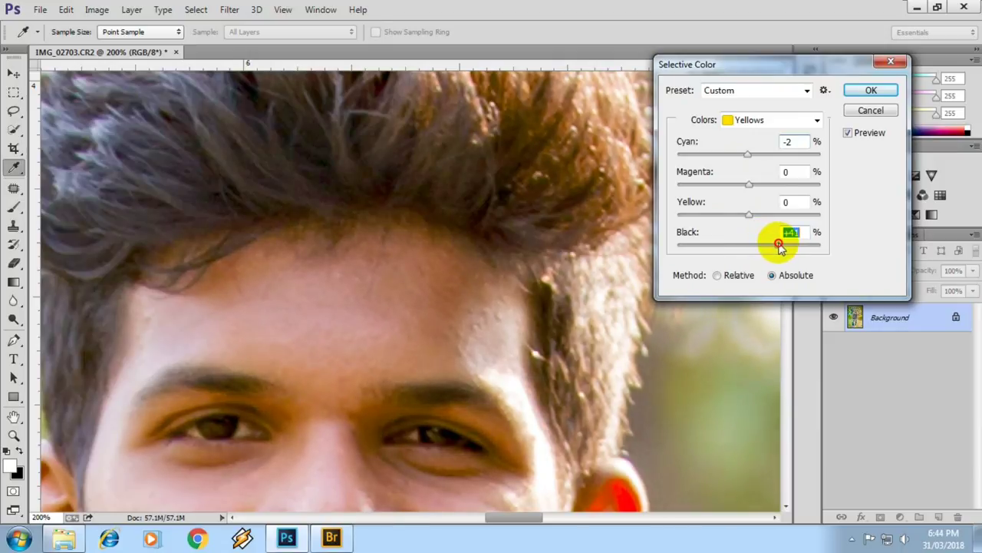
mouse_move(460, 338)
left_mouse_down()
mouse_move(486, 115)
mouse_move(478, 110)
mouse_move(487, 330)
mouse_move(504, 195)
mouse_move(500, 248)
mouse_move(566, 219)
left_mouse_up()
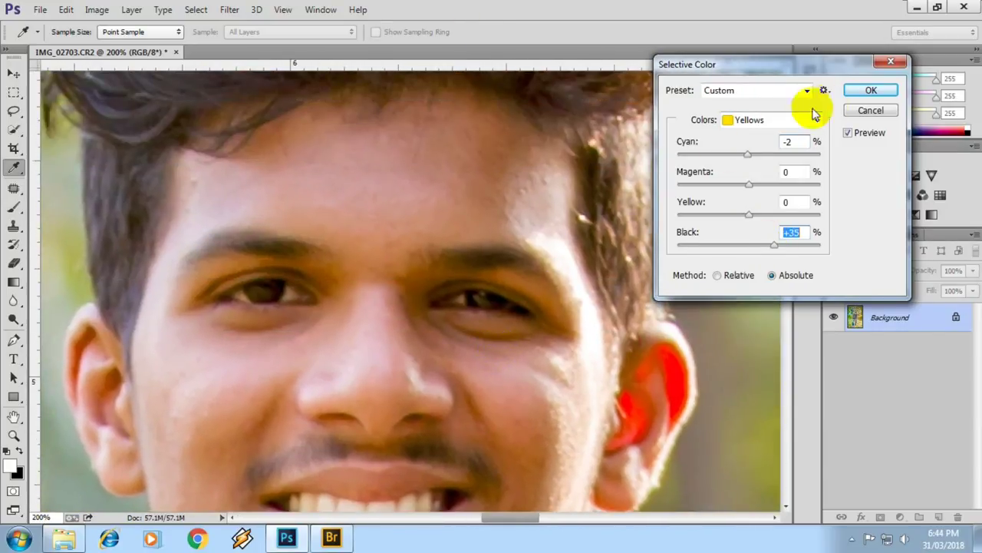
left_click(865, 91)
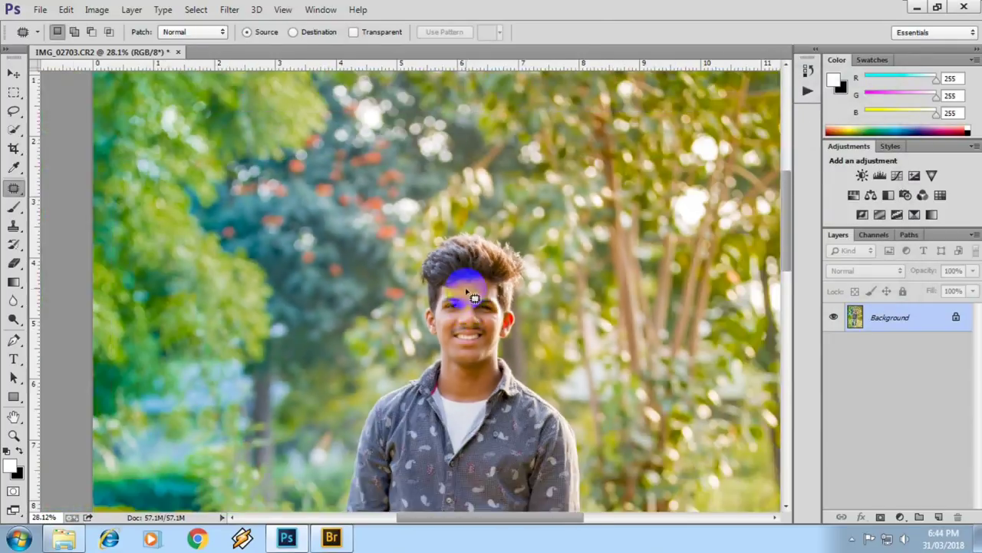
Step: Add a Curves adjustment layer and shape an S-curve with shadow and highlight points
scroll(465, 292, "down", 5)
scroll(467, 259, "up", 2)
key("ctrl+0")
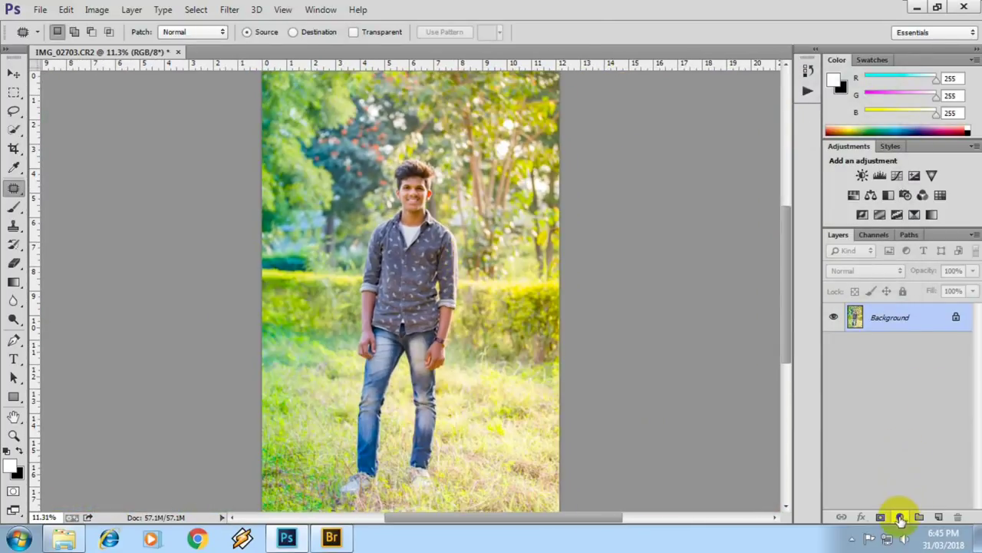
left_click(901, 519)
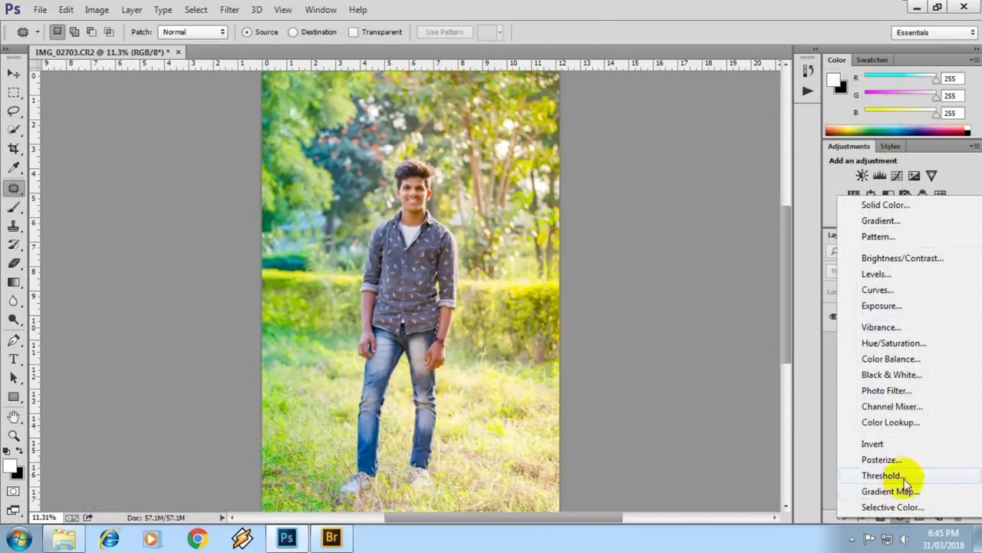
left_click(882, 290)
left_click(777, 364)
left_click_drag(777, 363, 778, 367)
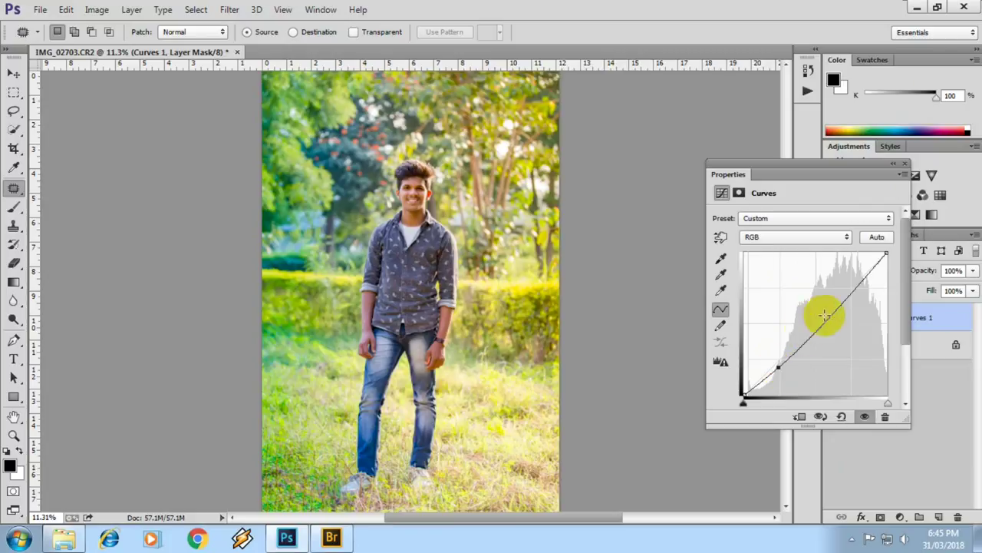
left_click(849, 286)
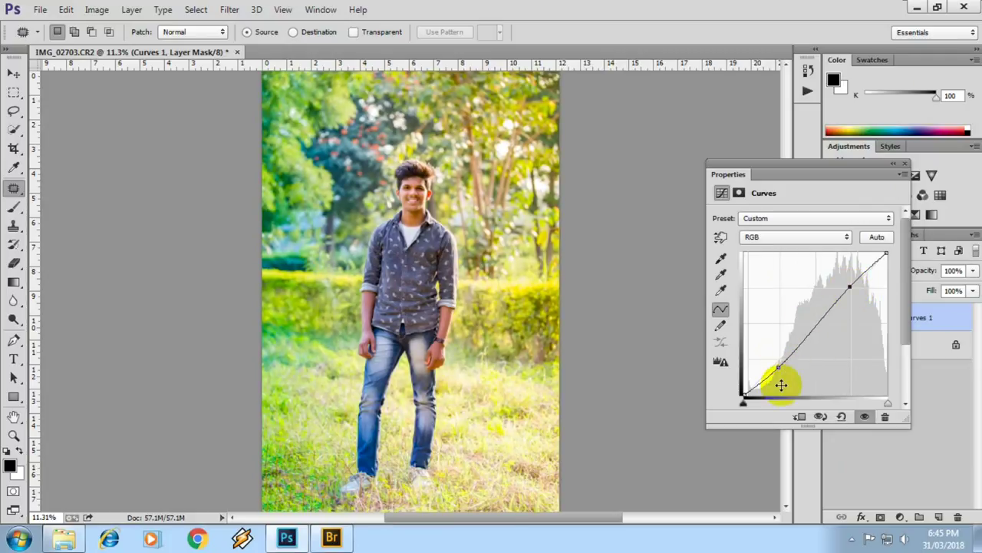
left_click_drag(777, 365, 778, 371)
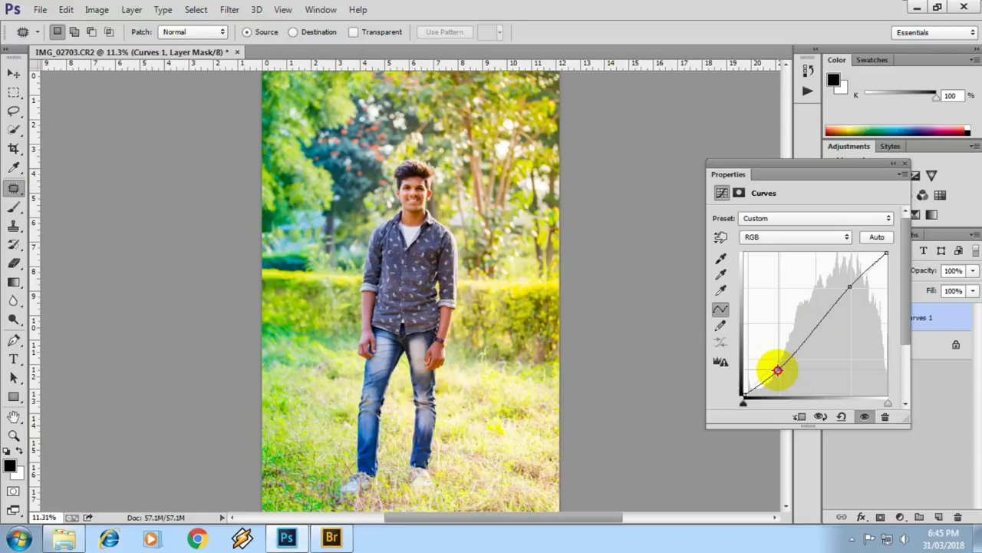
left_click_drag(778, 371, 783, 366)
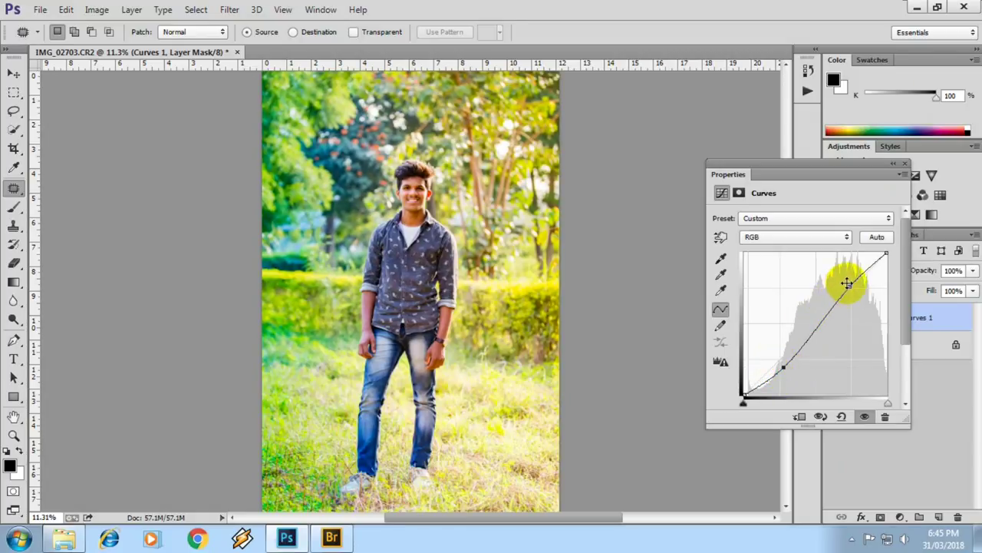
left_click_drag(850, 283, 848, 288)
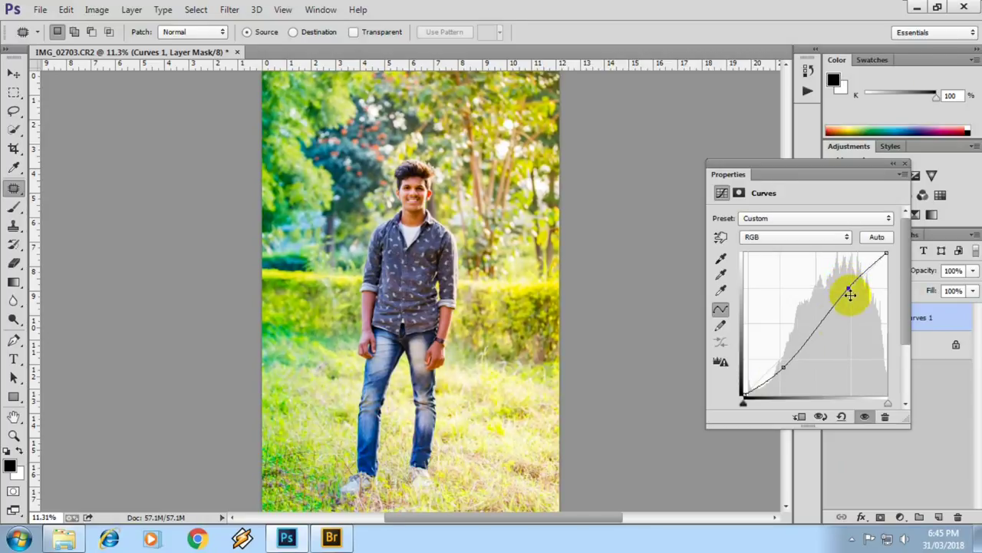
Step: Move the curve's black point inward and fine-tune the shadow and highlight points
mouse_move(743, 405)
left_mouse_down()
mouse_move(753, 406)
mouse_move(726, 397)
mouse_move(771, 410)
mouse_move(738, 403)
left_mouse_up()
mouse_move(375, 163)
left_mouse_down()
mouse_move(482, 304)
mouse_move(526, 241)
mouse_move(307, 212)
left_mouse_up()
left_click_drag(393, 201, 393, 268)
left_click_drag(834, 279, 844, 288)
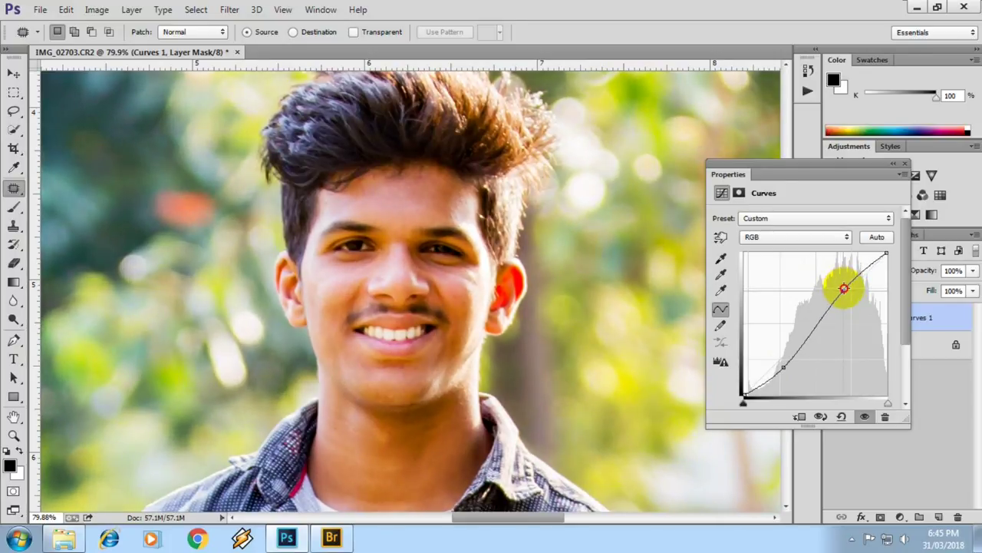
left_click_drag(783, 369, 784, 362)
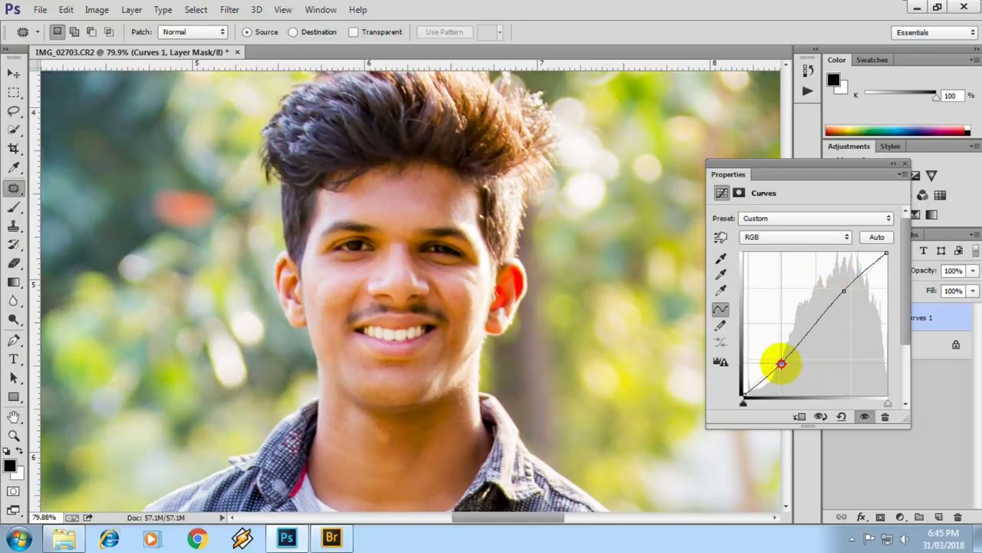
left_click_drag(846, 287, 846, 291)
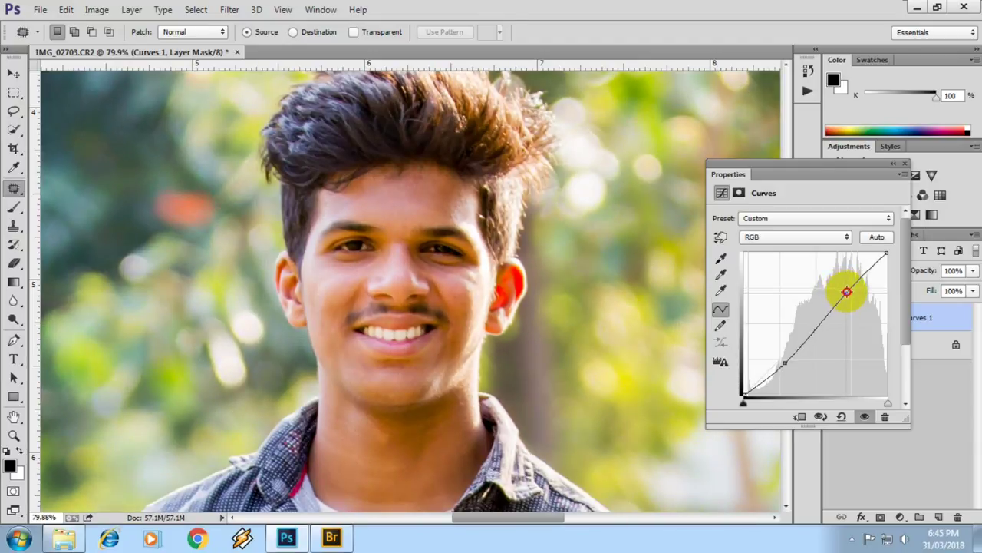
left_click(902, 164)
Step: Compare the photo with and without Curves 1, then merge it into the Background layer
left_click(835, 317)
left_click(836, 321)
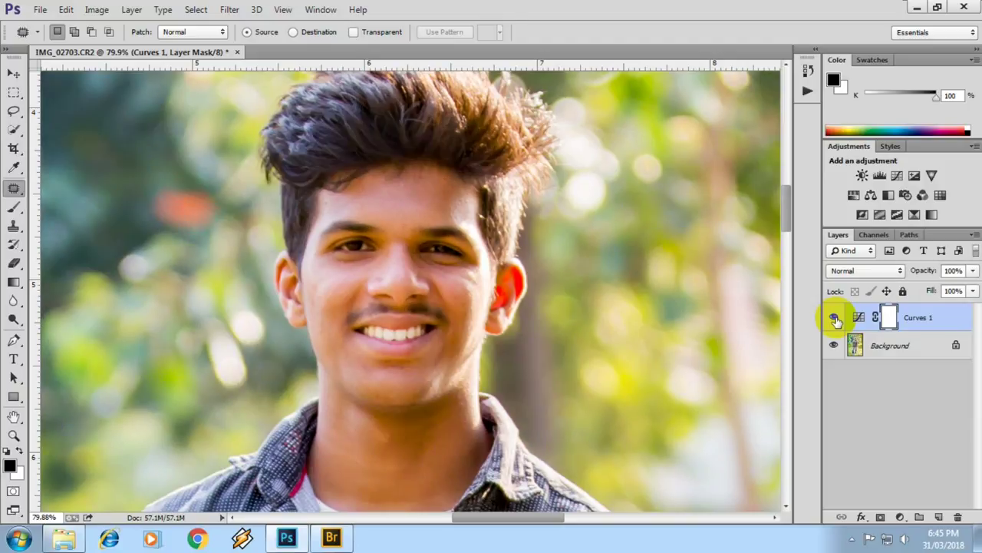
scroll(407, 299, "down", 3)
scroll(434, 288, "down", 2)
scroll(434, 288, "down", 2)
scroll(438, 281, "up", 1)
scroll(462, 299, "down", 1)
left_click(835, 318)
left_click(835, 318)
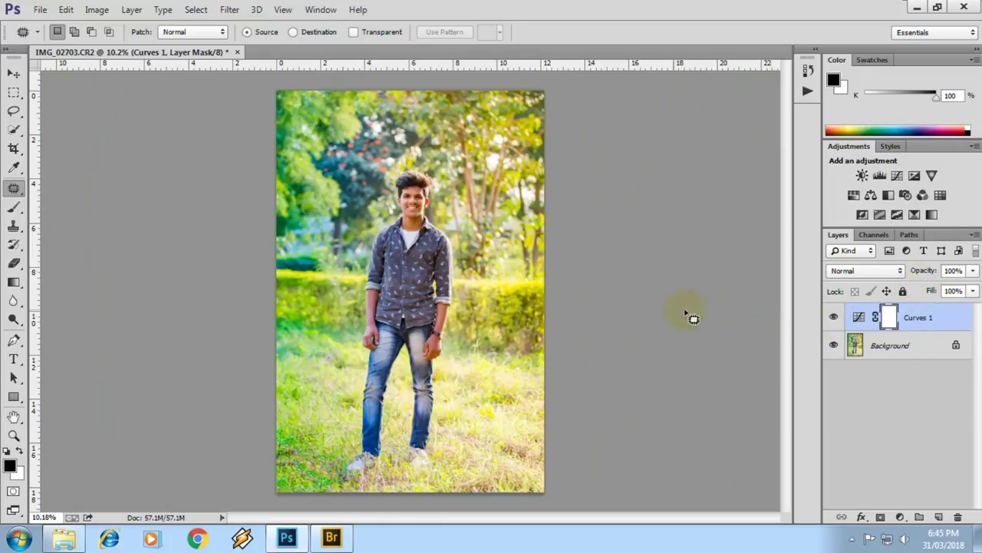
key("ctrl+e")
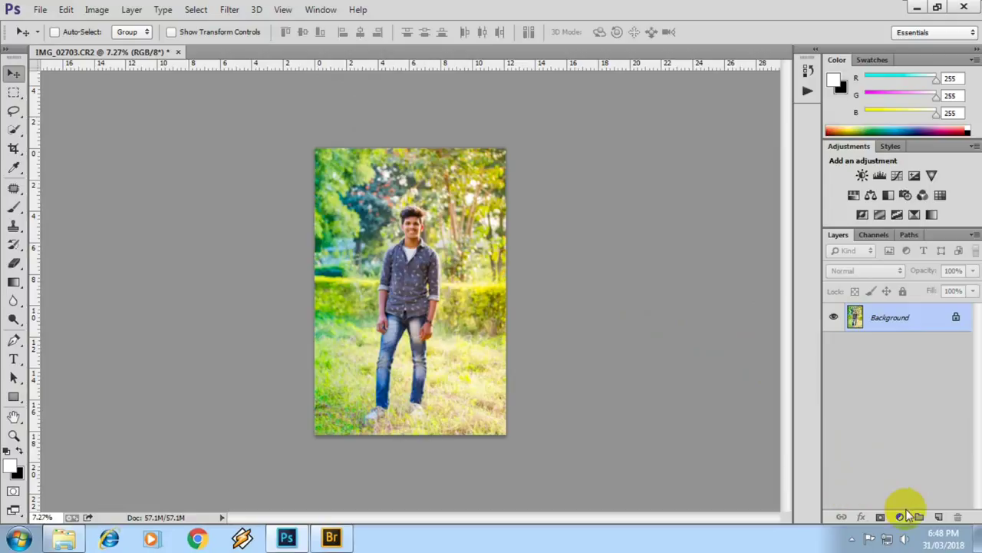
Step: Add a Hue/Saturation adjustment layer and lower the Yellows' lightness
left_click(900, 517)
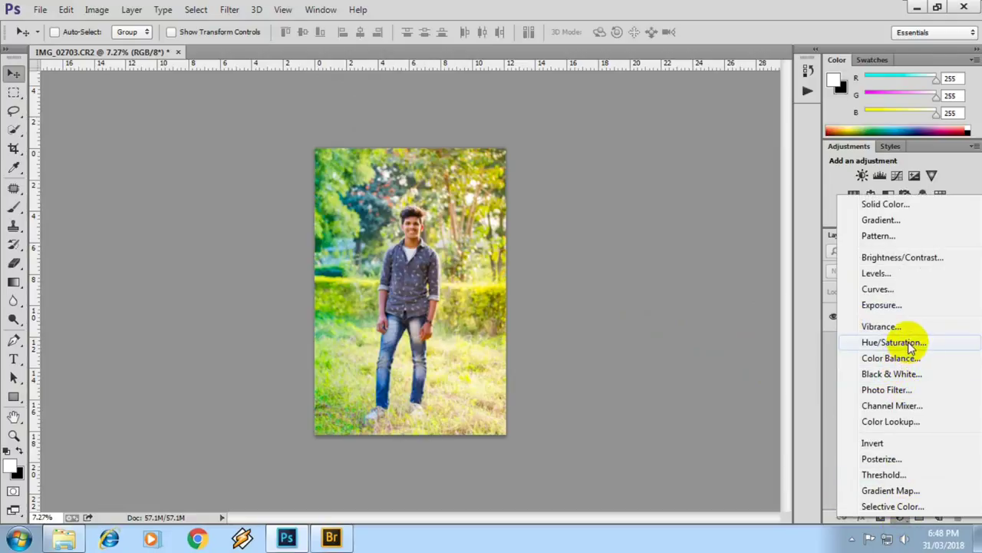
left_click(906, 342)
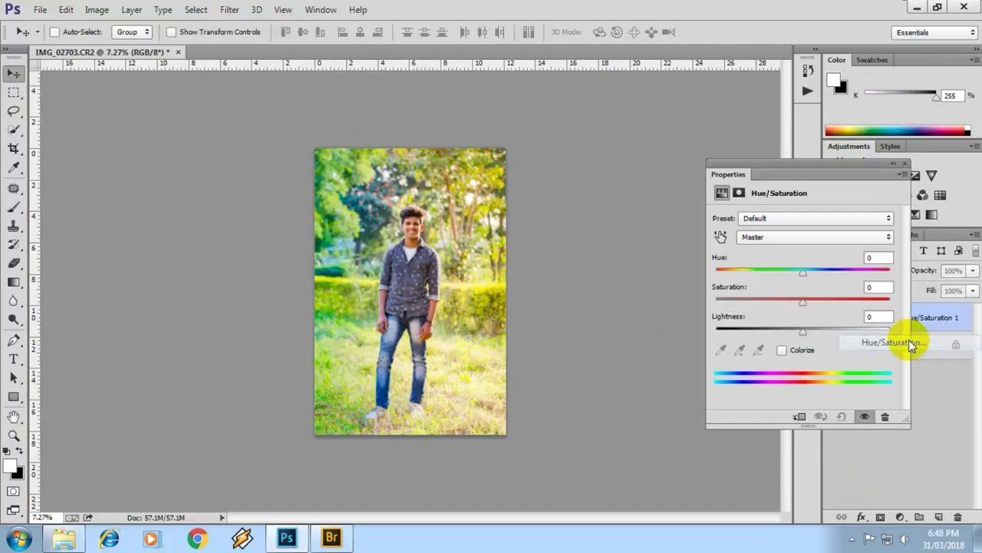
left_click(774, 240)
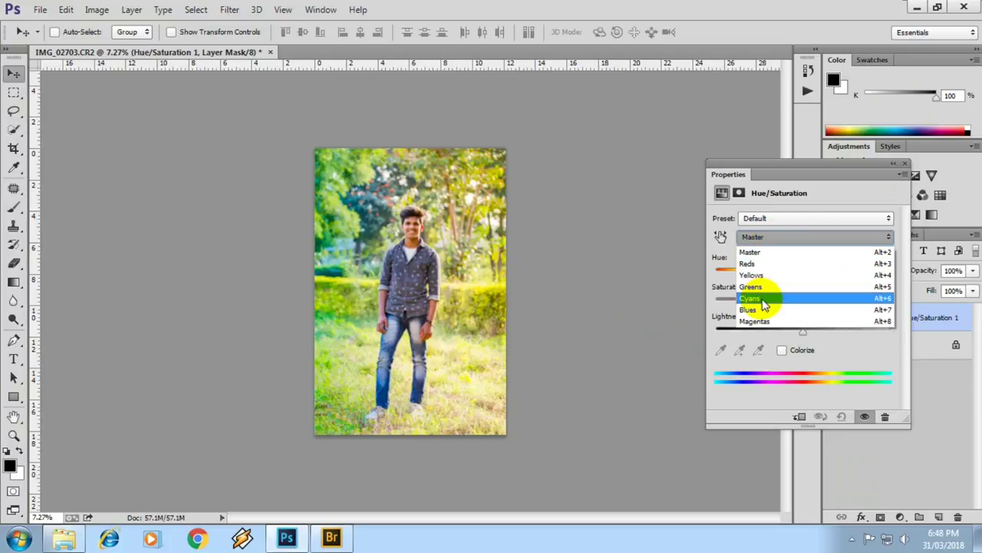
left_click(753, 276)
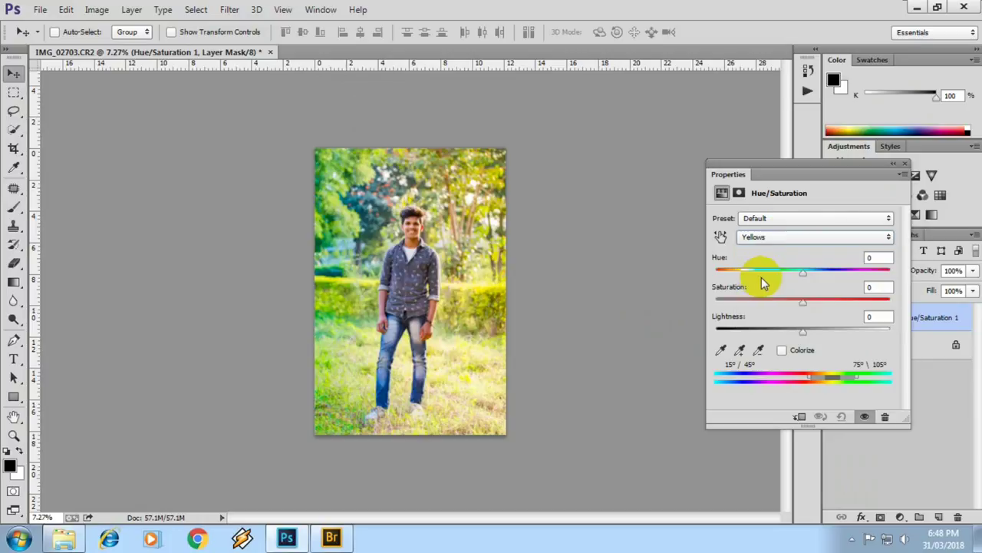
mouse_move(802, 328)
left_mouse_down()
mouse_move(742, 333)
mouse_move(750, 332)
left_mouse_up()
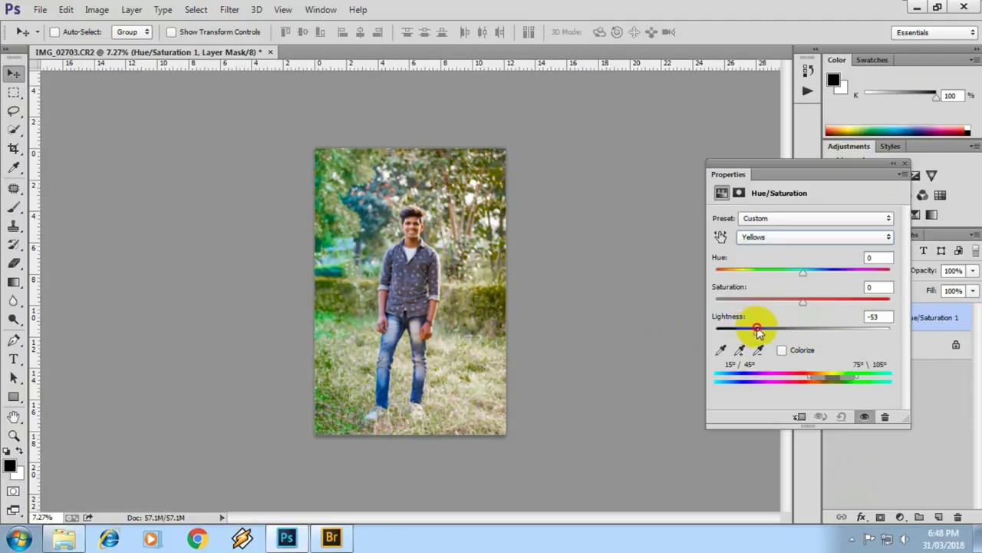
Step: Lower the lightness of the Greens and Cyans colour ranges
left_click(780, 237)
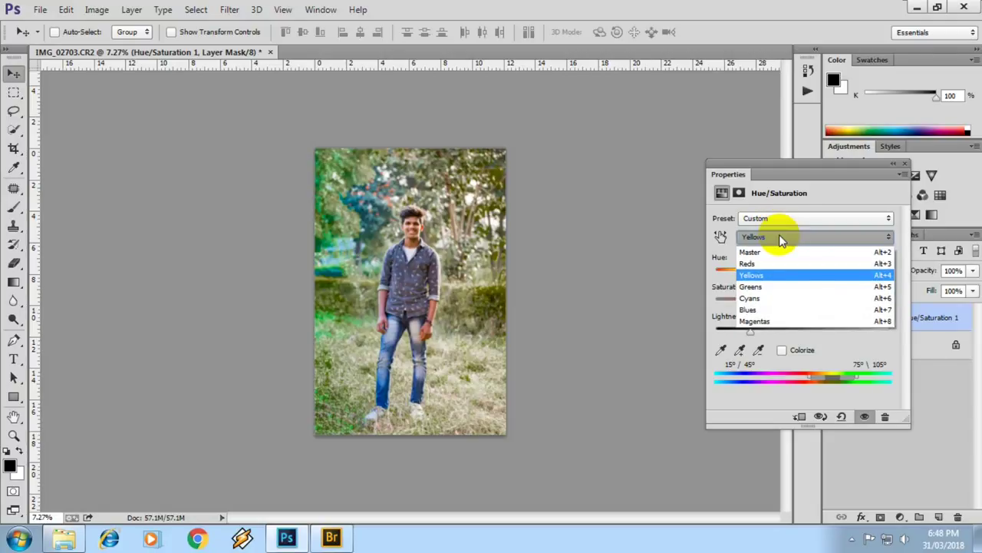
left_click(771, 285)
mouse_move(799, 332)
left_mouse_down()
mouse_move(730, 333)
mouse_move(742, 336)
left_mouse_up()
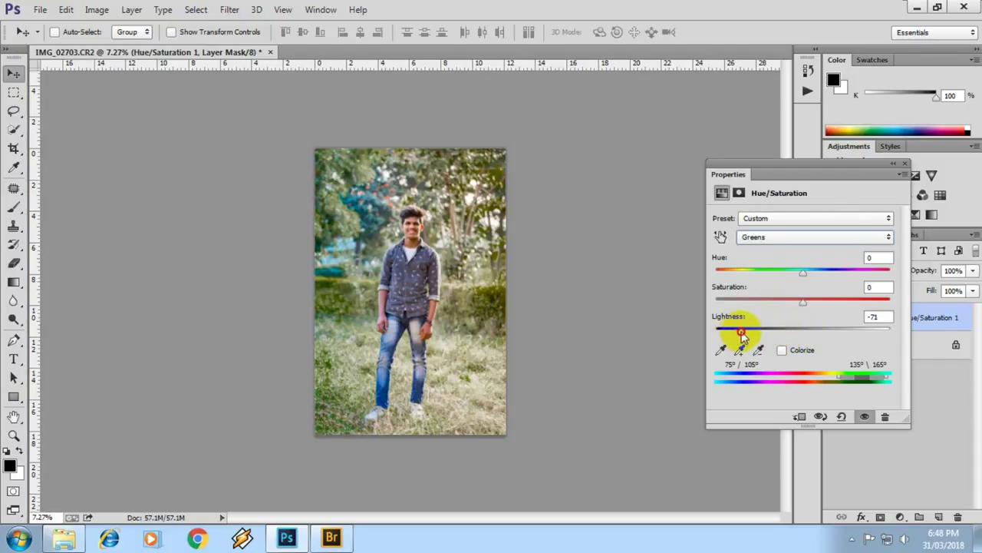
left_click(783, 237)
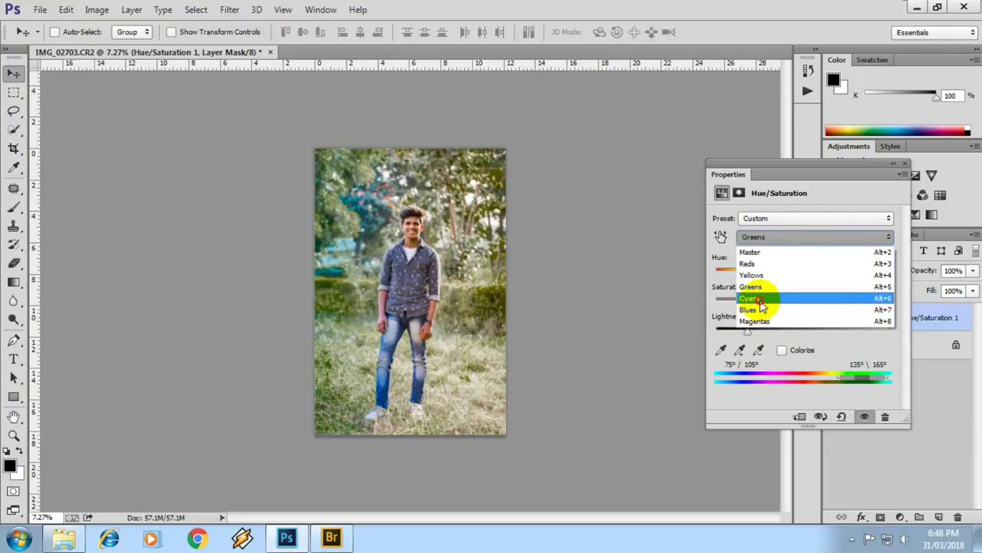
left_click(759, 299)
mouse_move(806, 330)
left_mouse_down()
mouse_move(753, 330)
mouse_move(762, 331)
left_mouse_up()
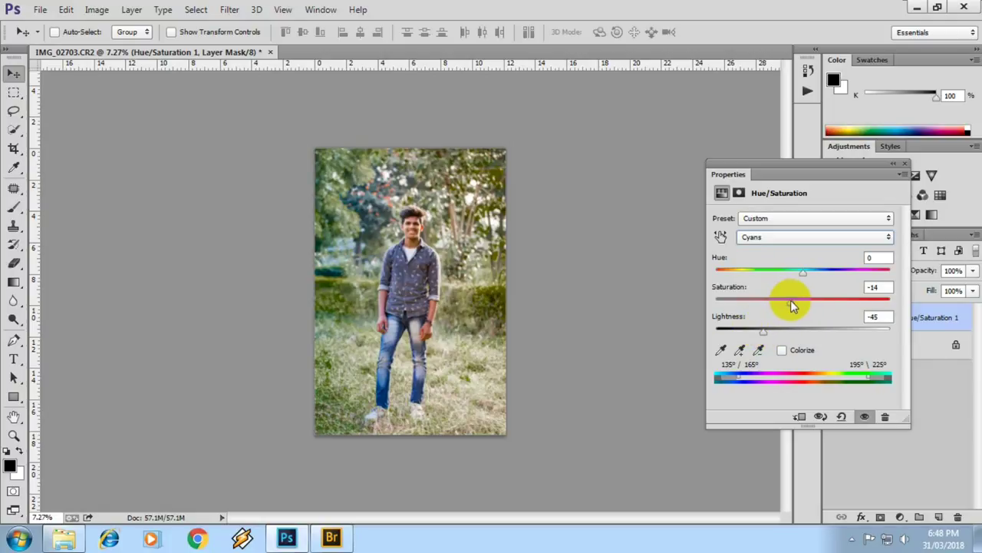
Step: Set the Greens to Hue -2, Saturation -30 and Lightness -72
left_click(402, 248, "ctrl")
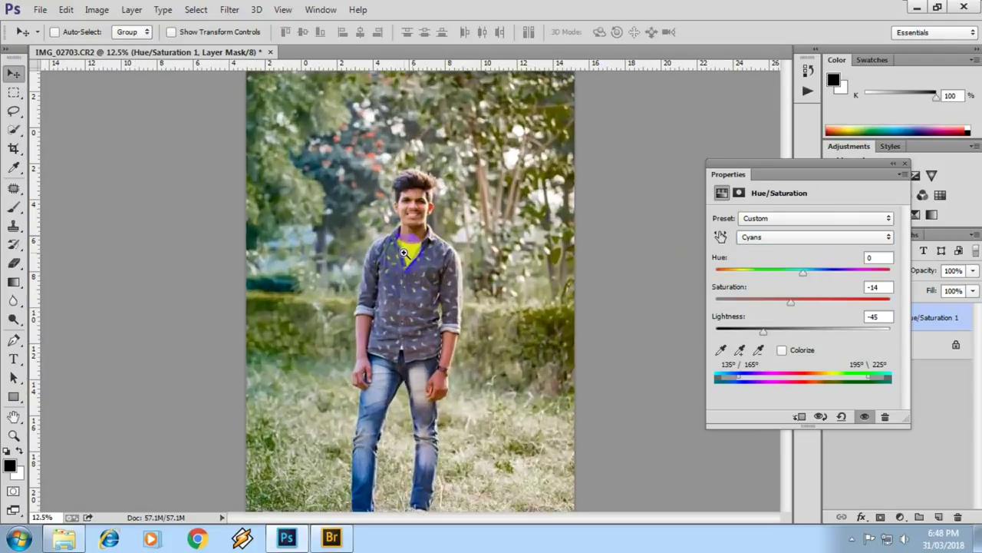
left_click(402, 248, "ctrl")
left_click(414, 303, "ctrl")
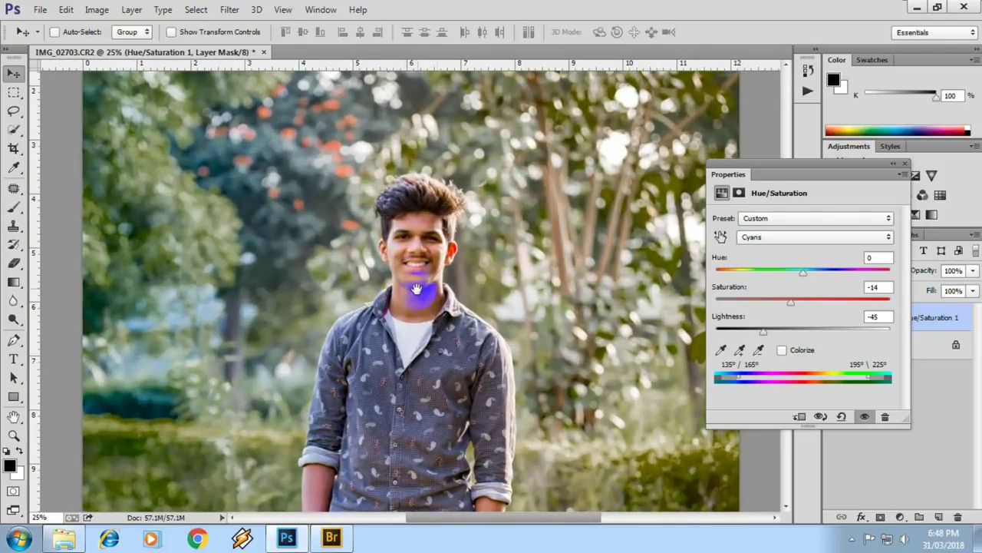
left_click(796, 240)
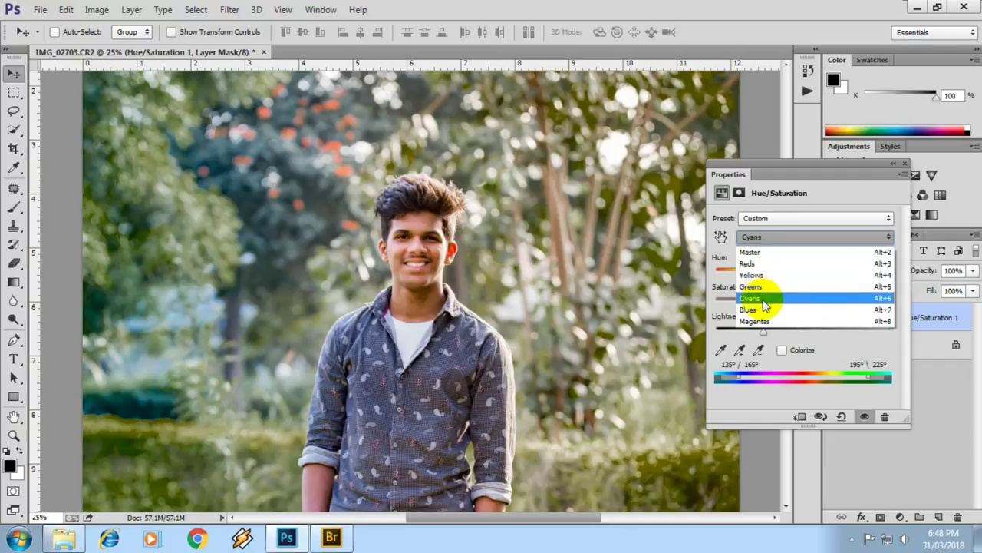
left_click(756, 286)
left_click_drag(748, 338, 741, 332)
left_click_drag(802, 308, 777, 304)
mouse_move(802, 272)
left_mouse_down()
mouse_move(791, 275)
mouse_move(800, 279)
left_mouse_up()
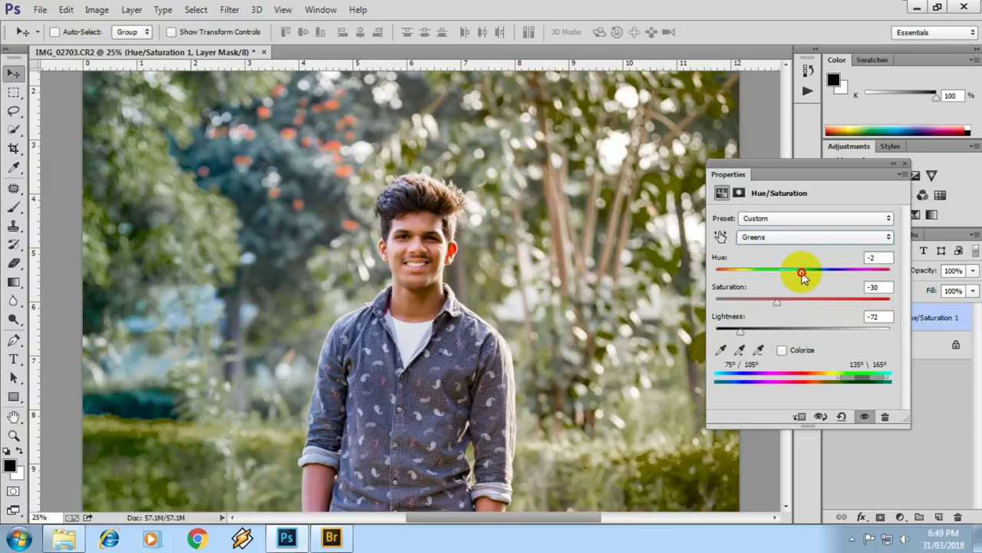
left_click(905, 165)
key("ctrl+0")
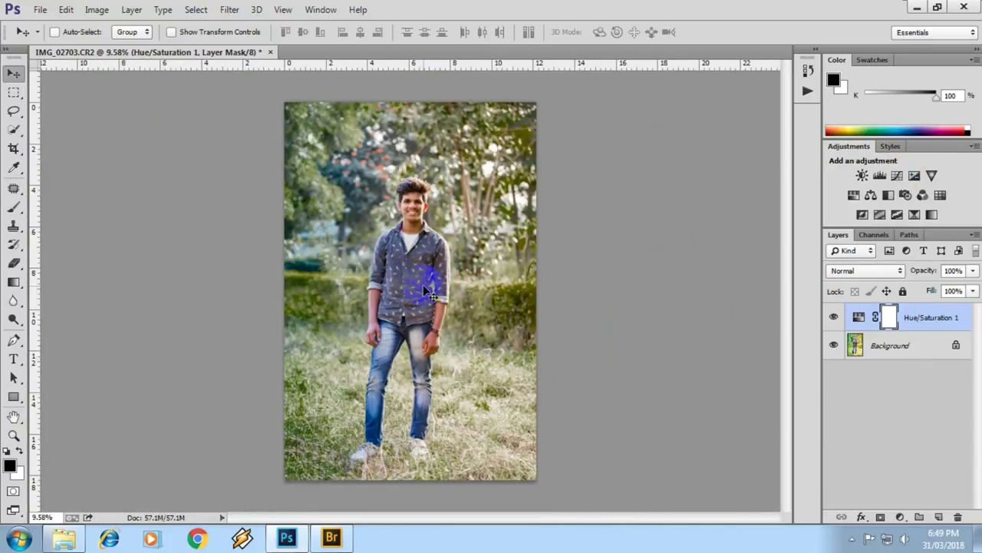